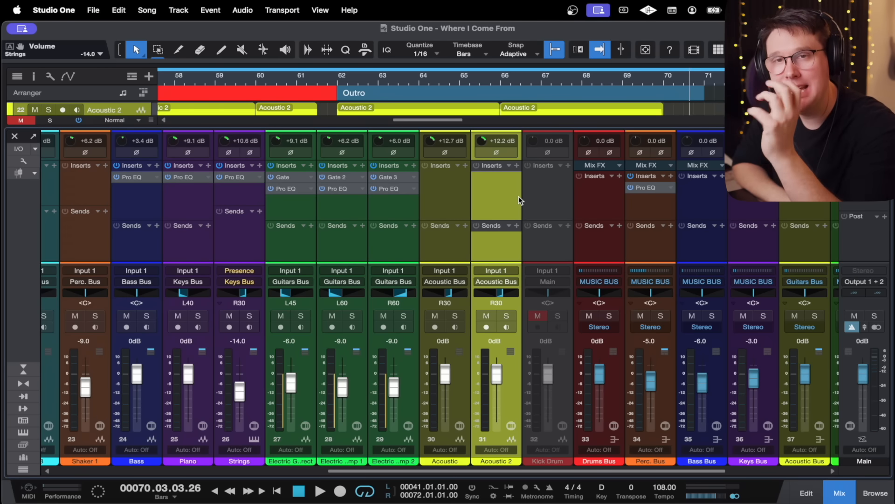
# Select the Lead Vocal channel in the mixer
pyautogui.hscroll(-10, 519, 197)
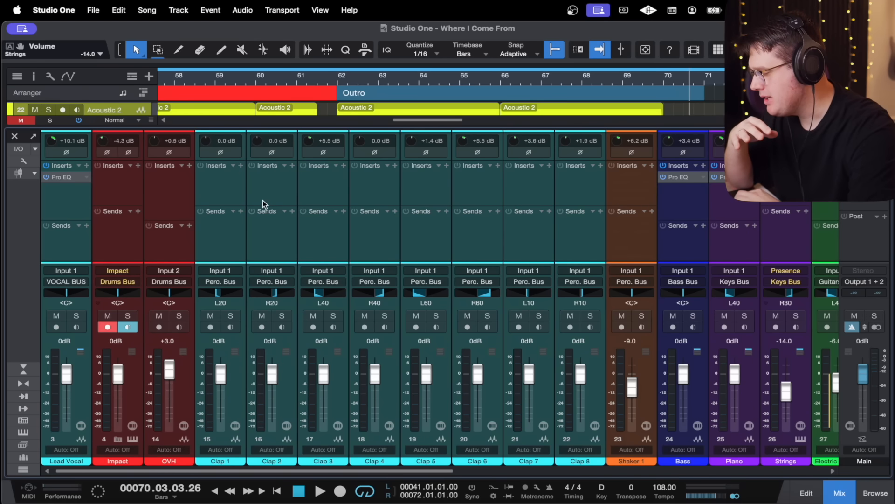
pyautogui.click(125, 196)
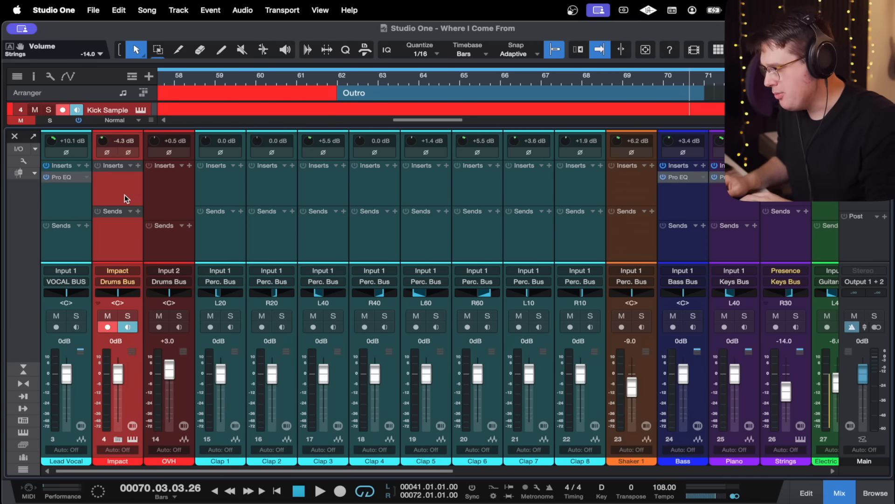
pyautogui.click(75, 197)
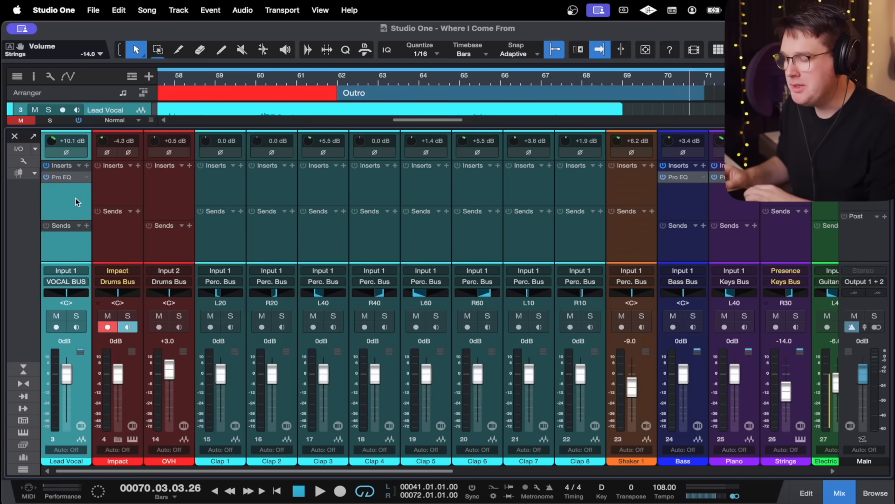
# Switch to the arrangement and place the playhead at bar 43 in Verse 2
pyautogui.click(836, 493)
pyautogui.scroll(-5, 616, 351)
pyautogui.hscroll(5, 615, 351)
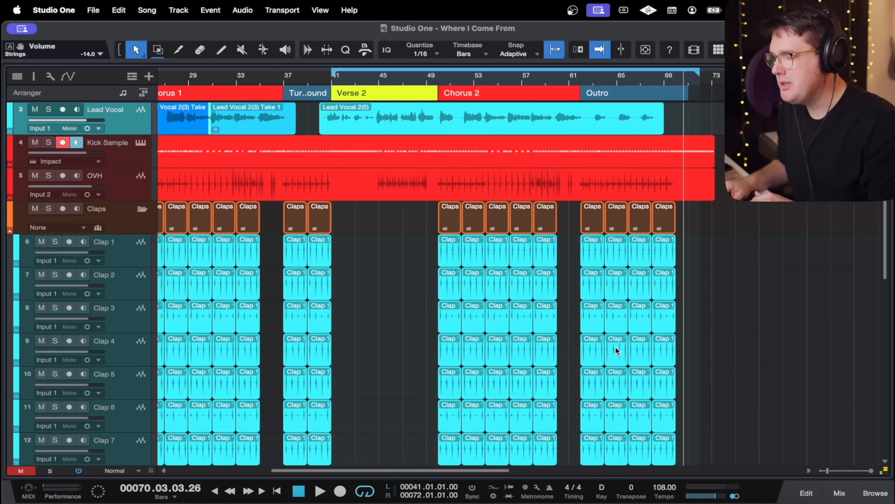
pyautogui.scroll(-2, 615, 351)
pyautogui.click(358, 65)
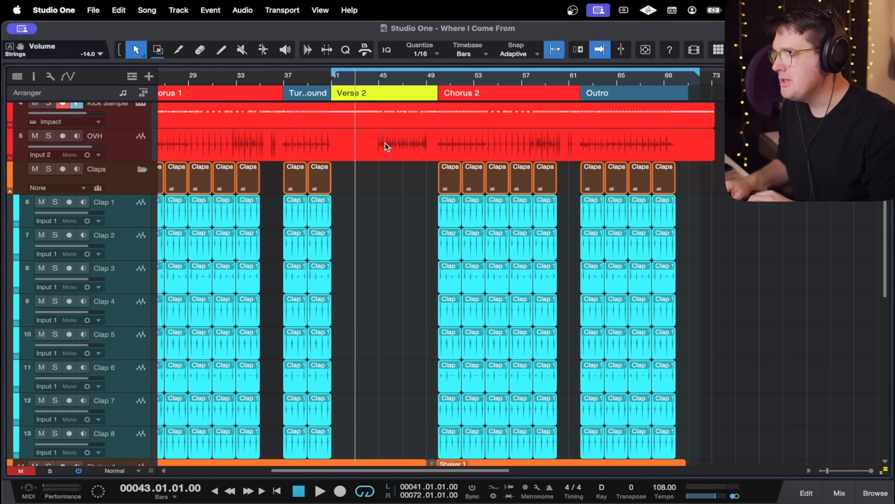
pyautogui.scroll(2, 385, 142)
pyautogui.scroll(3, 420, 86)
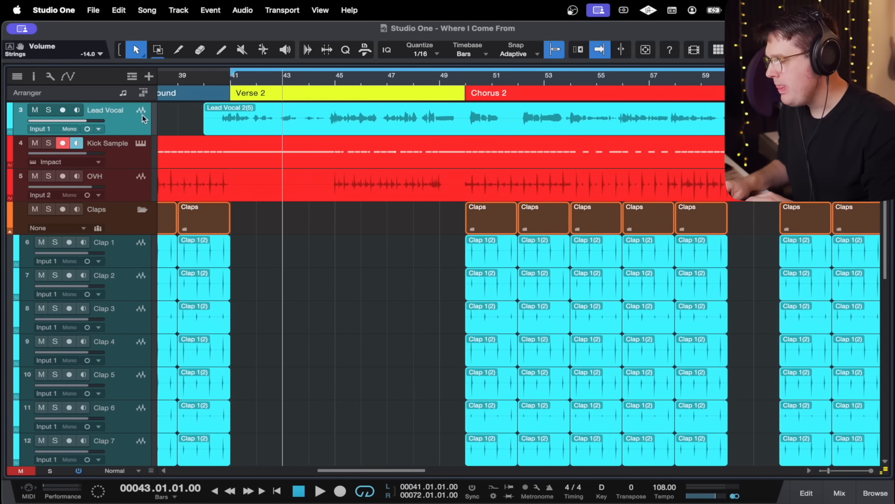
# Reopen the mixer and insert the PreSonus Compressor after the Pro EQ on the Lead Vocal channel
pyautogui.click(837, 493)
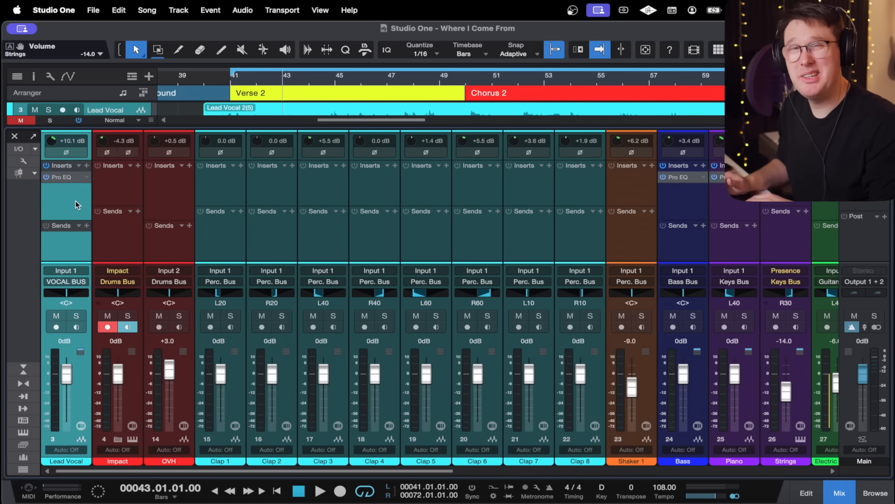
pyautogui.click(87, 166)
pyautogui.scroll(-5, 177, 340)
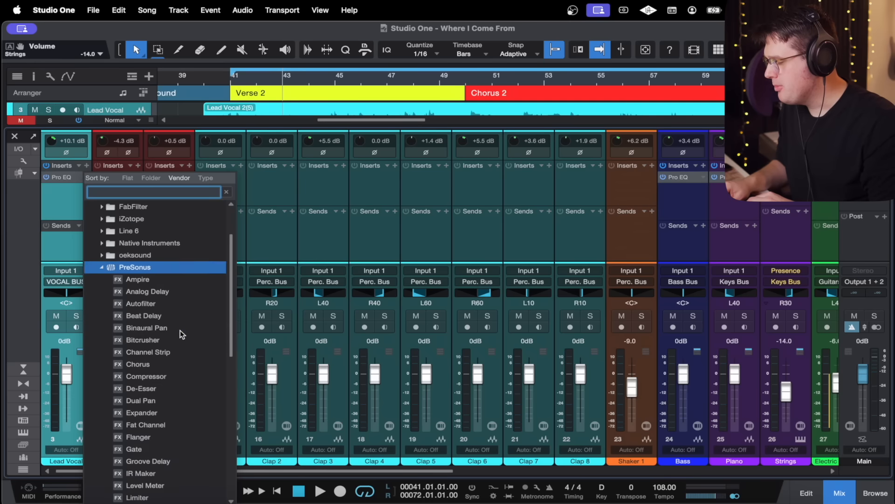
pyautogui.click(189, 313)
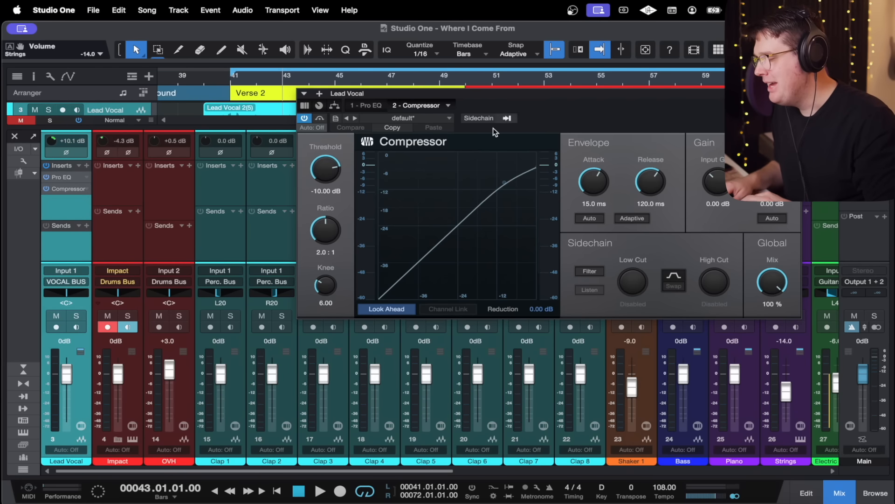
# Load the Male Vox 1 vocal preset in the Compressor and move its window clear of the arranger sections
pyautogui.click(449, 119)
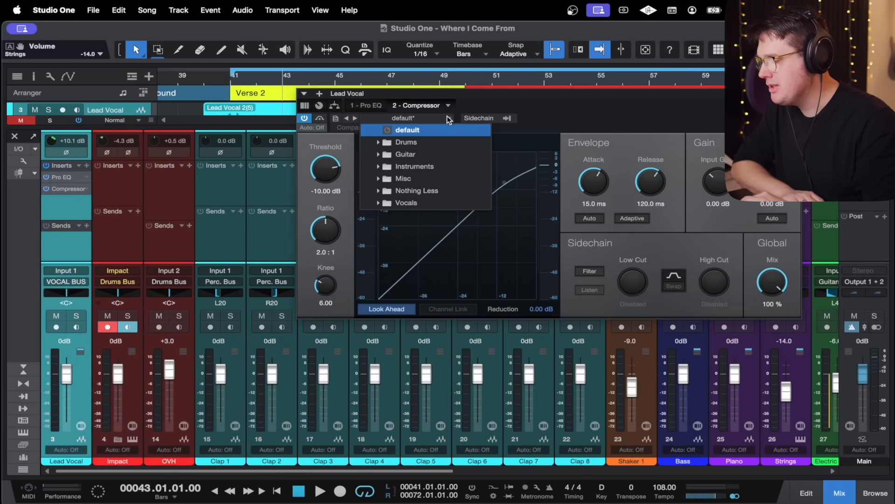
pyautogui.click(438, 203)
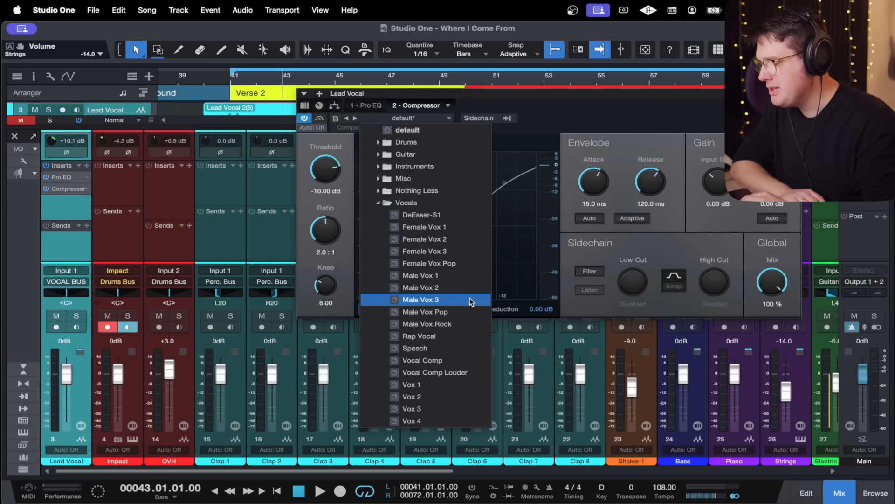
pyautogui.click(470, 277)
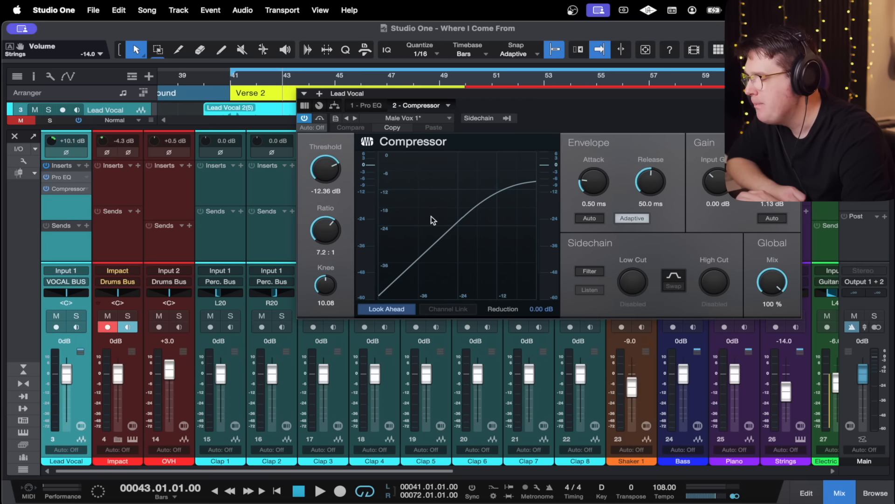
pyautogui.moveTo(507, 91); pyautogui.dragTo(453, 155)
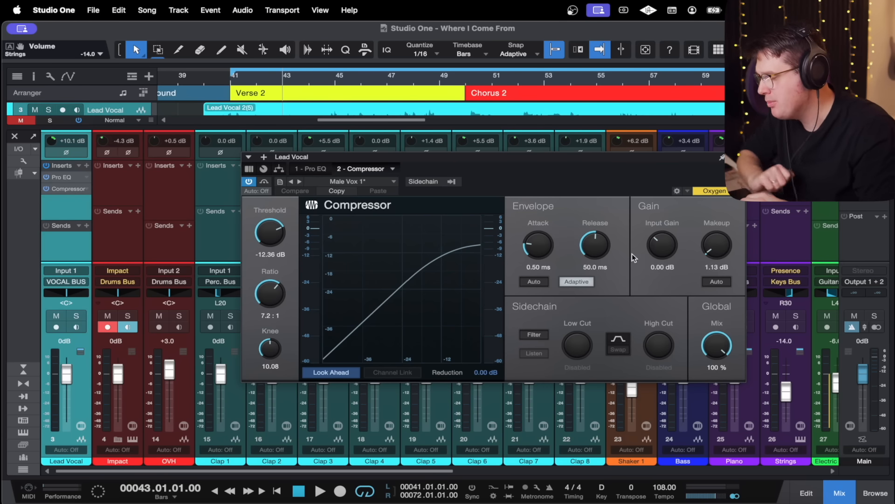
# Solo the Lead Vocal track and enable automatic makeup gain on its Compressor
pyautogui.press('s')
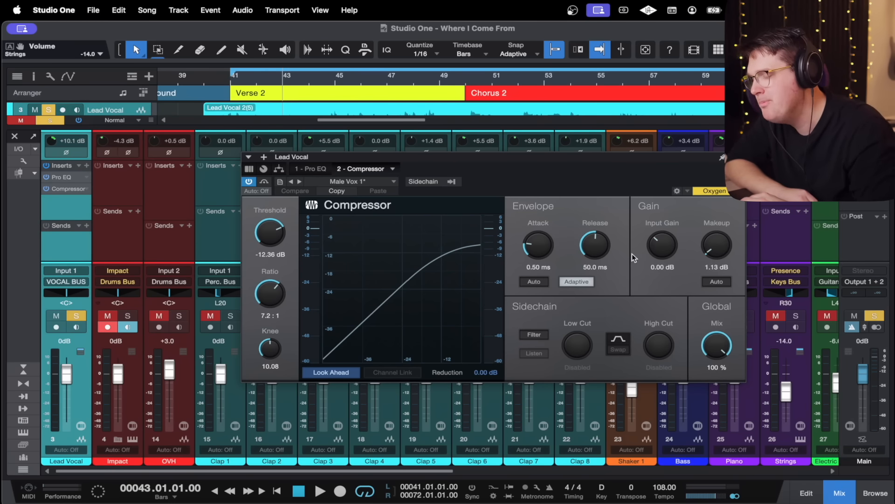
pyautogui.click(724, 281)
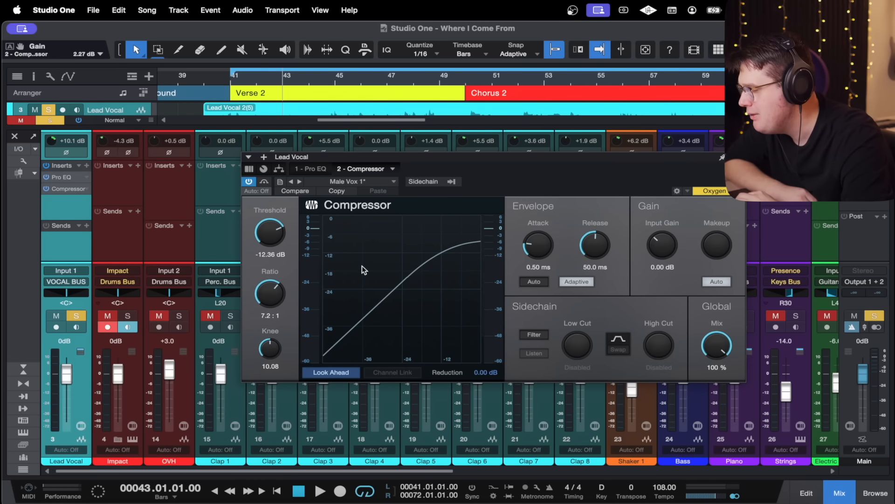
# Play Verse 2 from bar 41 and audition the Compressor's threshold at 0 dB and at -44.16 dB
pyautogui.click(236, 97)
pyautogui.moveTo(269, 232); pyautogui.dragTo(252, 152)
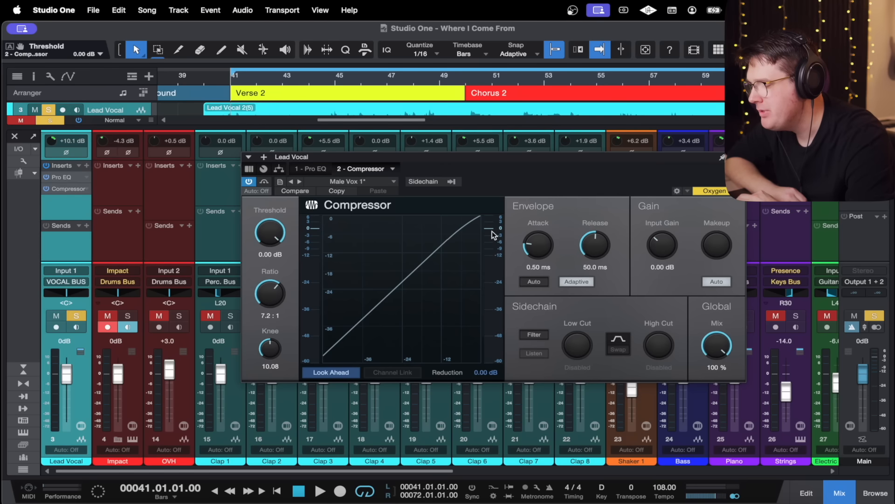
pyautogui.moveTo(491, 252)
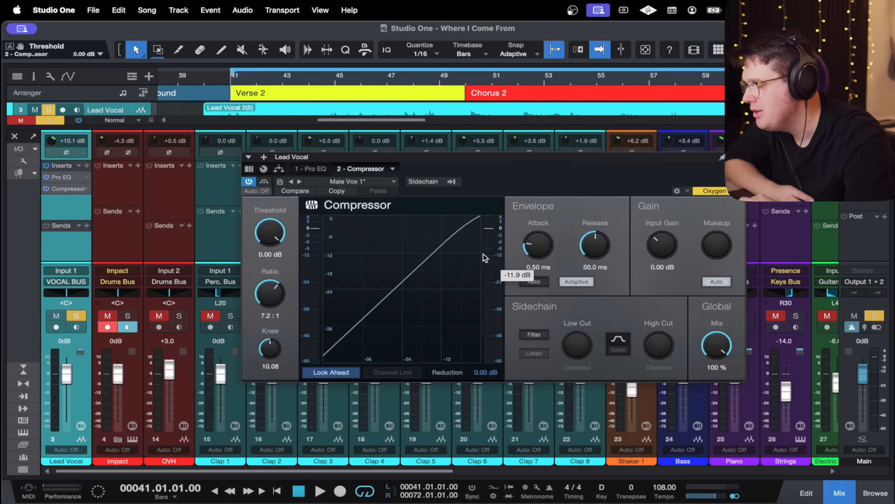
pyautogui.press('space')
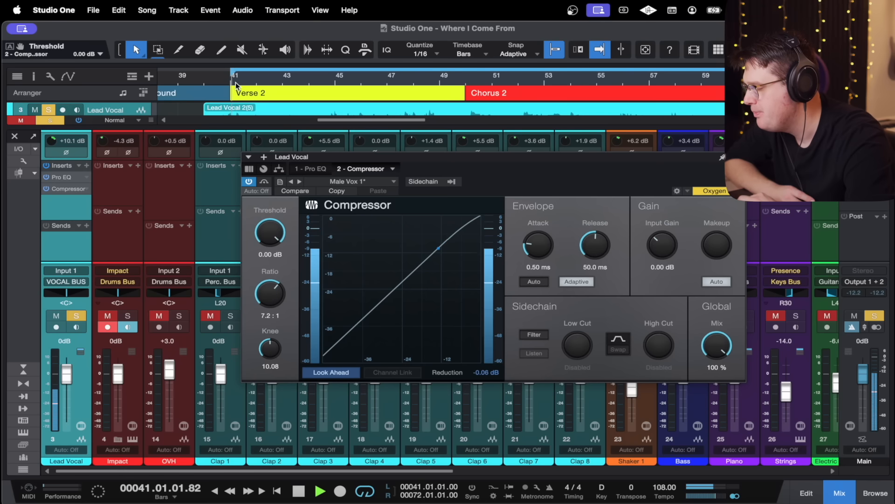
pyautogui.moveTo(269, 234); pyautogui.dragTo(265, 329)
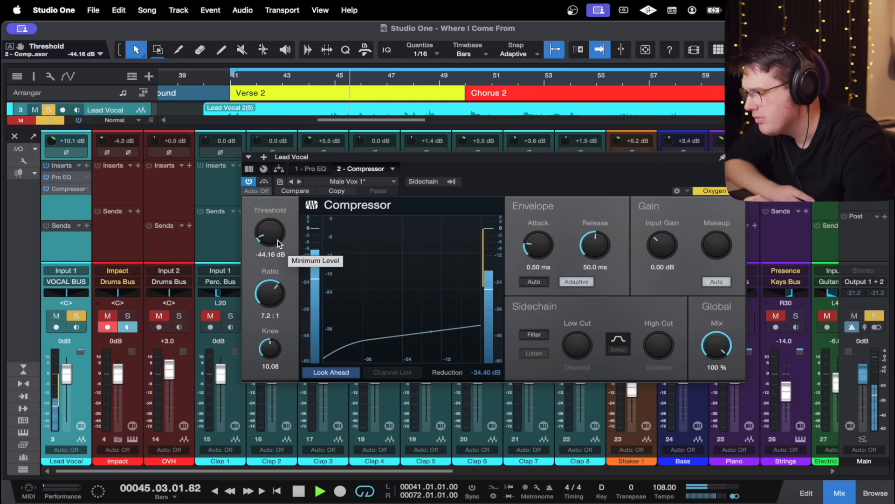
pyautogui.press('space')
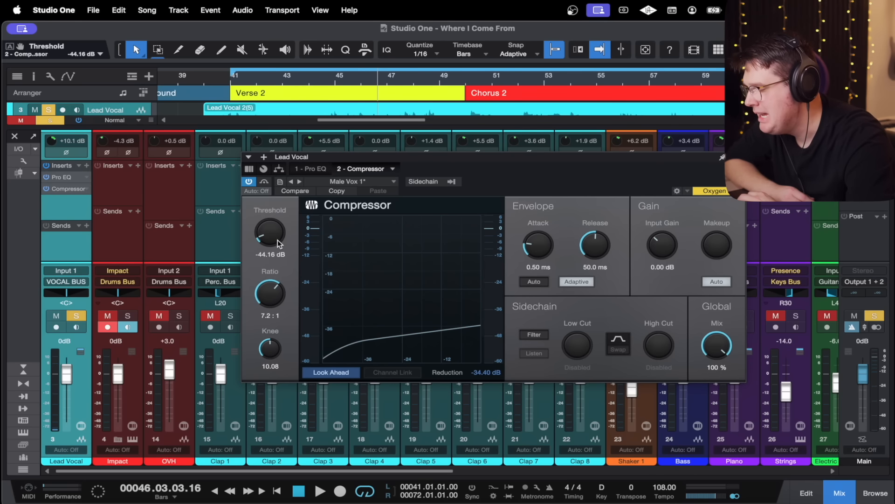
# Resume playback and raise the Compressor's threshold to -13.44 dB
pyautogui.moveTo(277, 240); pyautogui.dragTo(277, 225)
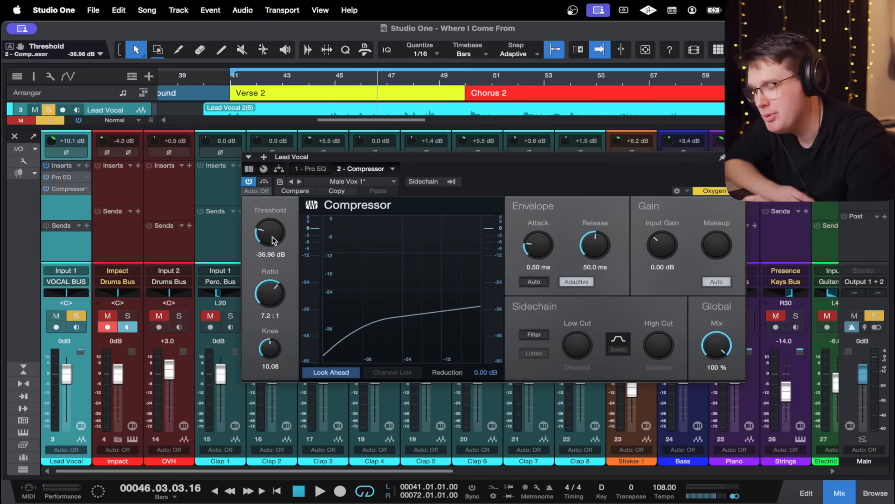
pyautogui.press('space')
pyautogui.moveTo(274, 240); pyautogui.dragTo(273, 190)
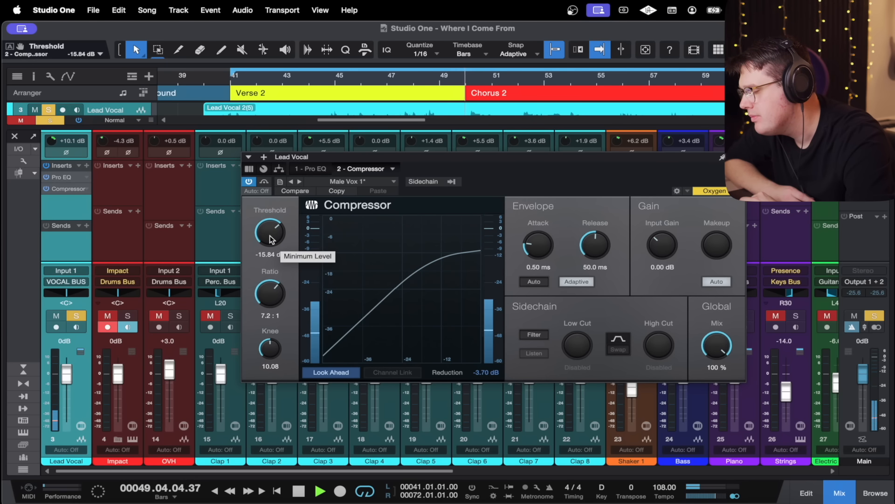
pyautogui.scroll(3, 270, 234)
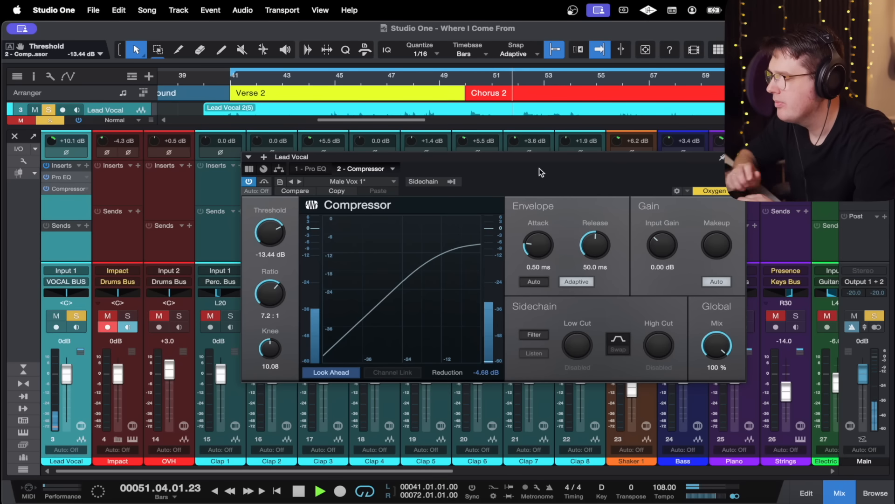
# Set the Compressor's ratio to 3.3:1 while the lead vocal plays
pyautogui.scroll(-2, 276, 304)
pyautogui.scroll(-4, 276, 306)
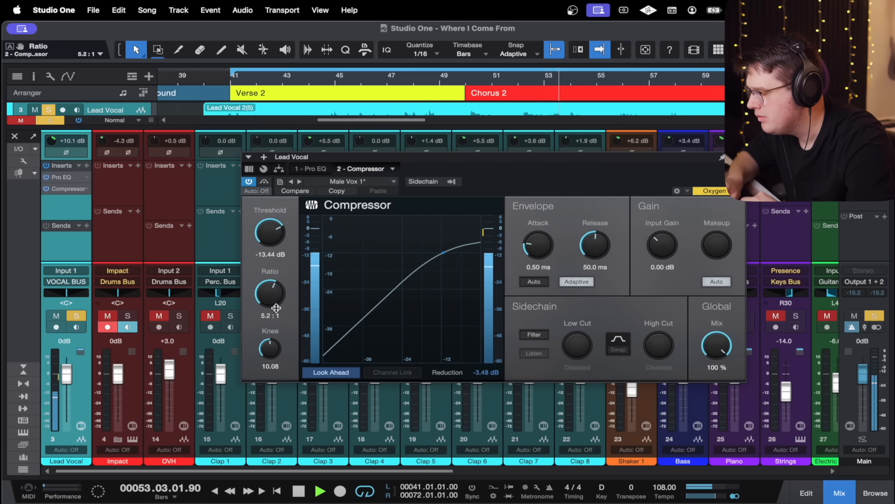
pyautogui.scroll(-3, 276, 310)
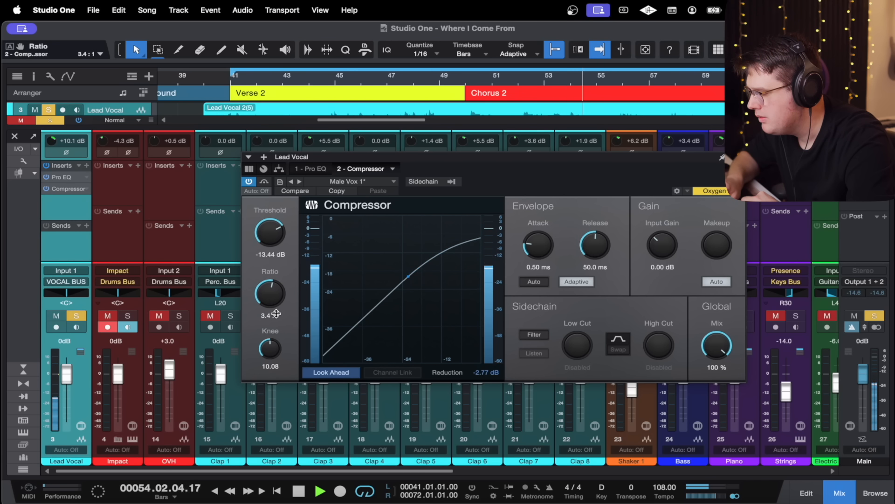
pyautogui.scroll(-4, 272, 243)
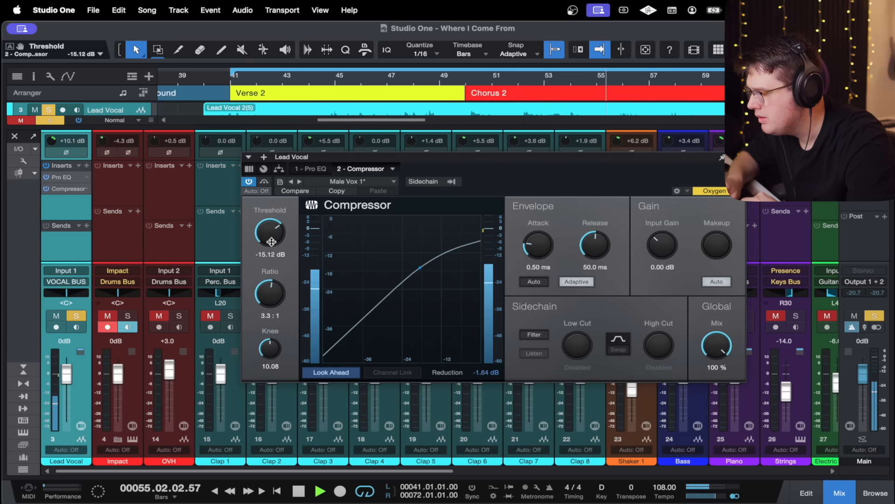
# Lower the Compressor's threshold to -18.24 dB while replaying the vocal from the start of Chorus 2
pyautogui.scroll(-1, 272, 244)
pyautogui.scroll(-1, 272, 245)
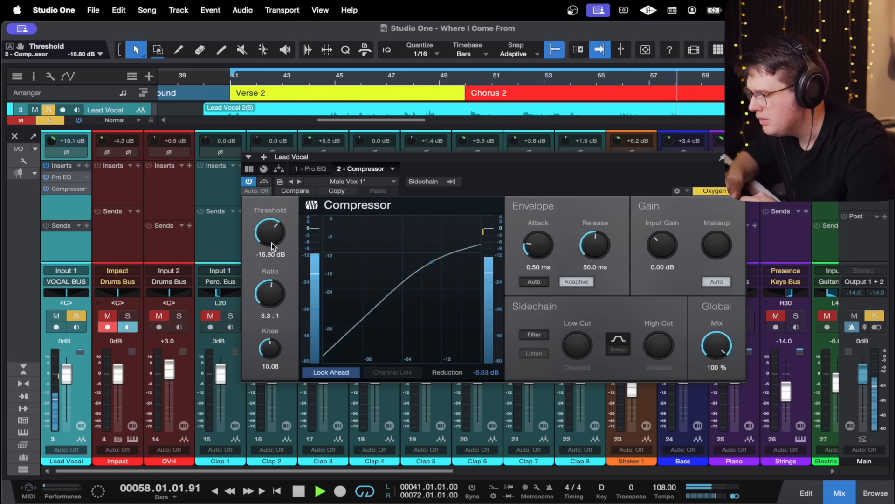
pyautogui.moveTo(271, 242); pyautogui.dragTo(272, 245)
pyautogui.click(461, 74)
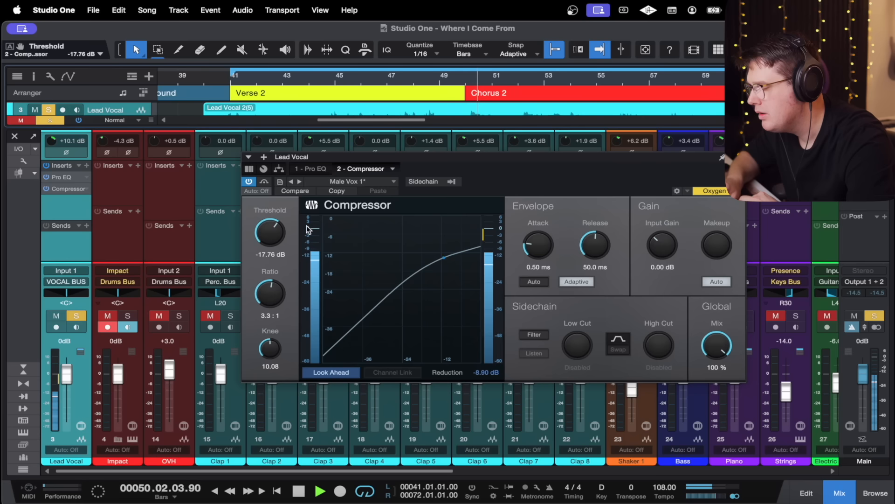
pyautogui.moveTo(275, 242); pyautogui.dragTo(275, 244)
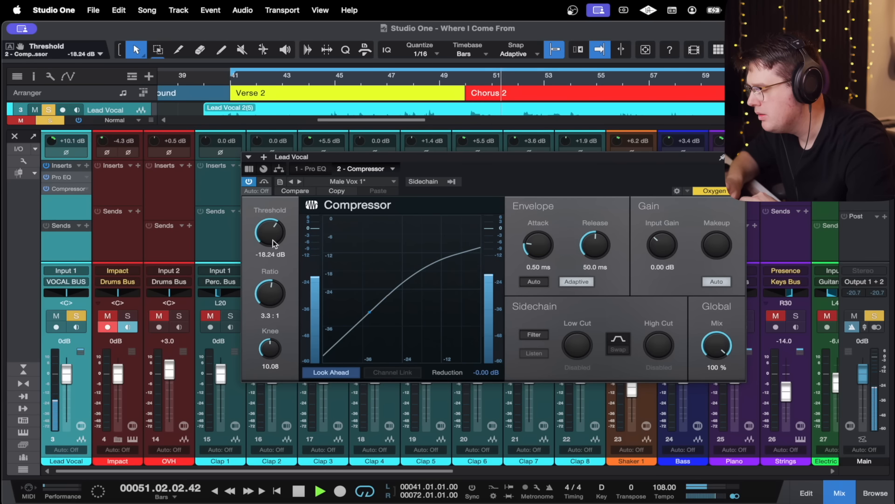
# Set the Compressor's attack to 1.96 ms and release to 99.2 ms, and stop playback
pyautogui.moveTo(538, 240); pyautogui.dragTo(539, 234)
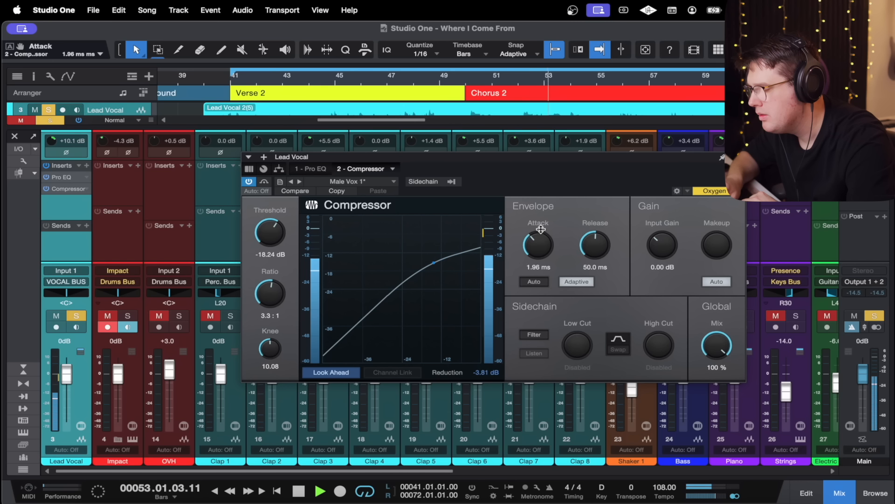
pyautogui.moveTo(595, 252); pyautogui.dragTo(595, 243)
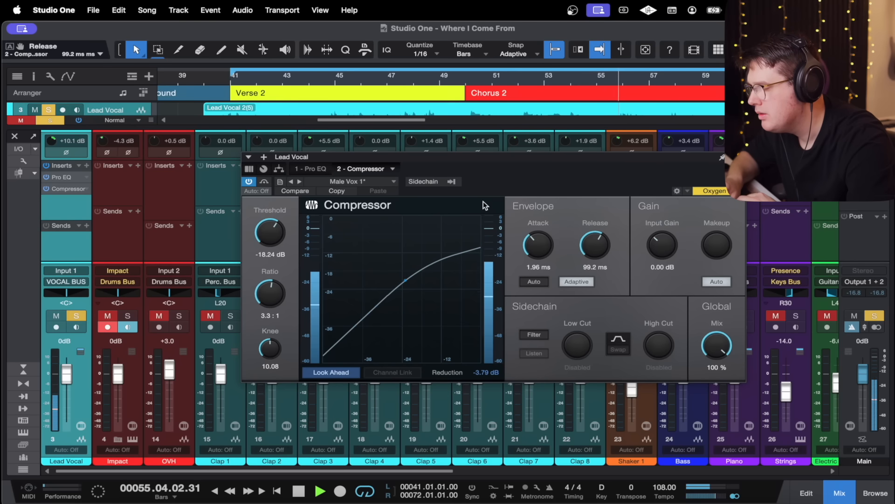
pyautogui.press('space')
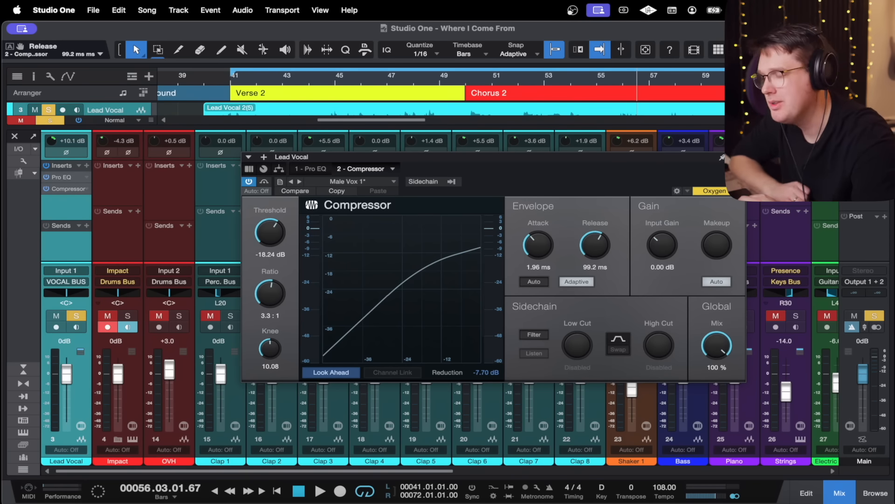
# Compare the soloed lead vocal with the Compressor bypassed and active, playing Verse 2 from bar 45
pyautogui.click(448, 78)
pyautogui.click(336, 78)
pyautogui.click(264, 182)
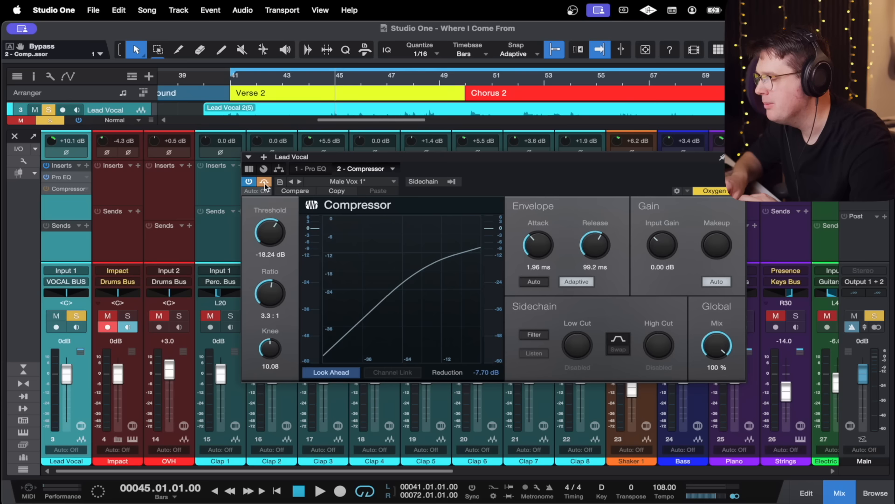
pyautogui.press('space')
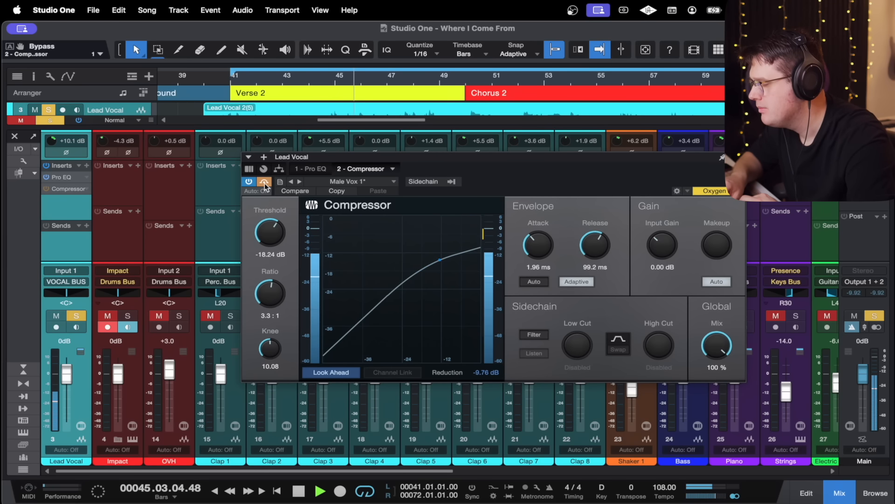
pyautogui.press('space')
pyautogui.click(401, 80)
pyautogui.click(263, 183)
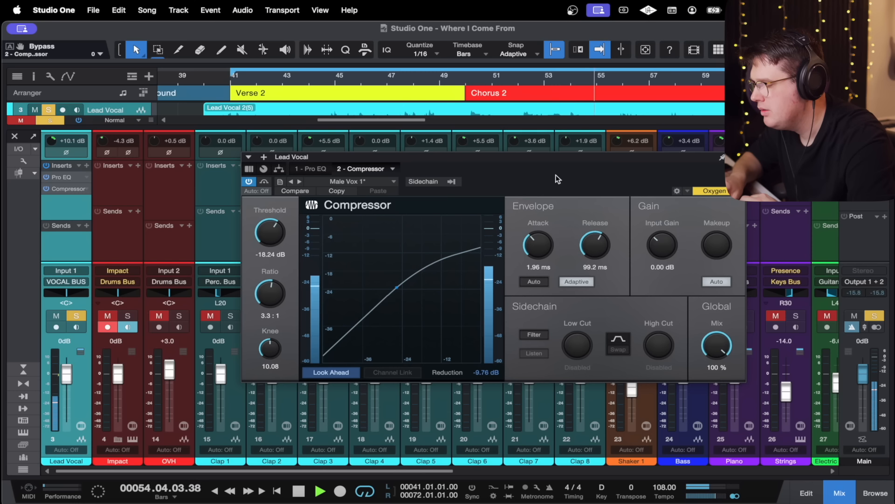
# Stop playback, return from the Compressor and mixer to the arrangement, and unsolo the Lead Vocal track
pyautogui.press('space')
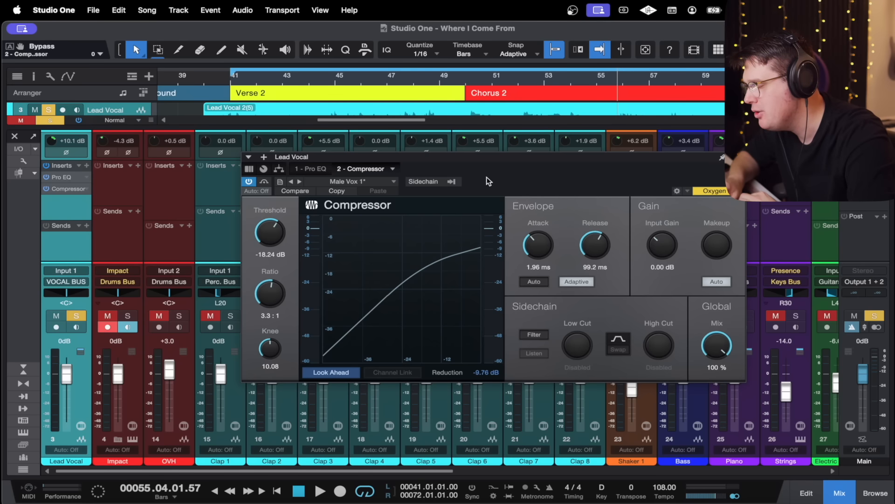
pyautogui.press('Escape')
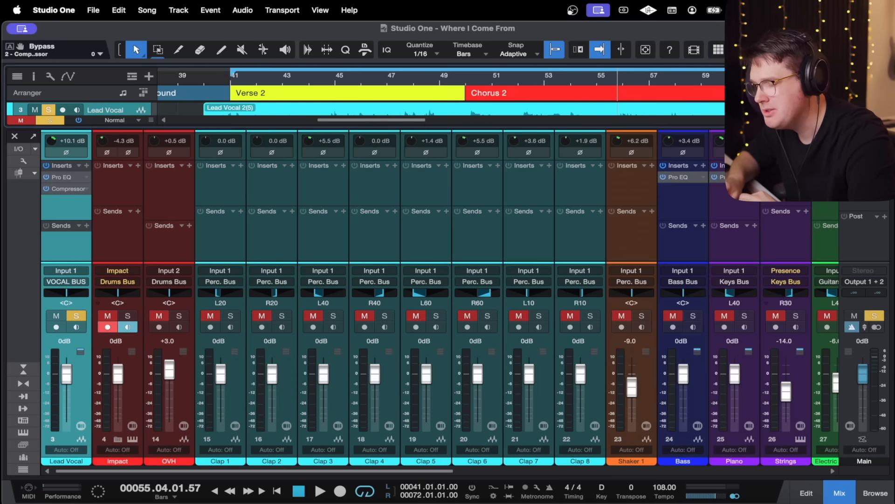
pyautogui.click(840, 492)
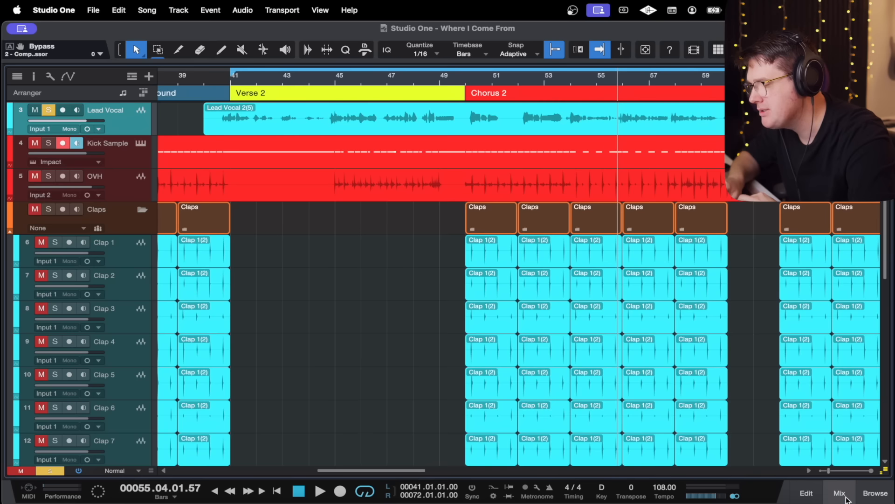
pyautogui.click(315, 79)
pyautogui.press('w')
pyautogui.press('s')
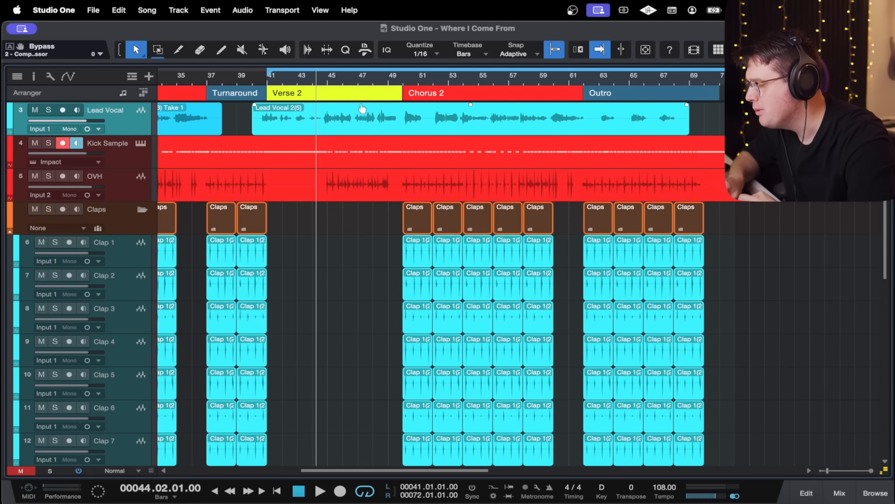
# Listen to the compressed lead vocal within the full mix, playing from bar 48 beat 2 through Chorus 2 into the Outro
pyautogui.click(369, 78)
pyautogui.press('e')
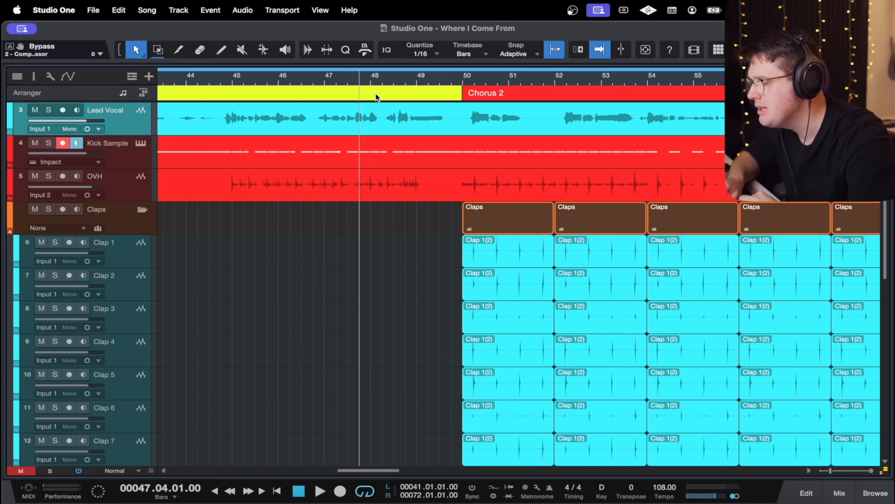
pyautogui.click(381, 83)
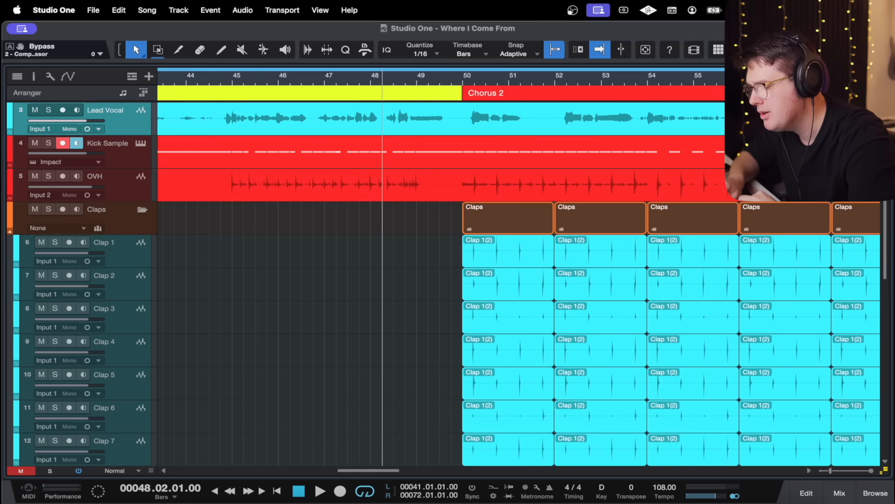
pyautogui.click(840, 496)
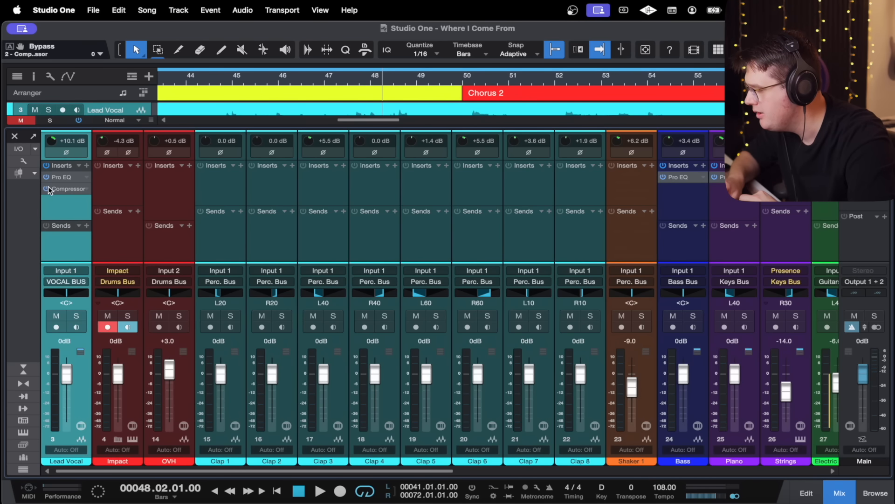
pyautogui.click(63, 189)
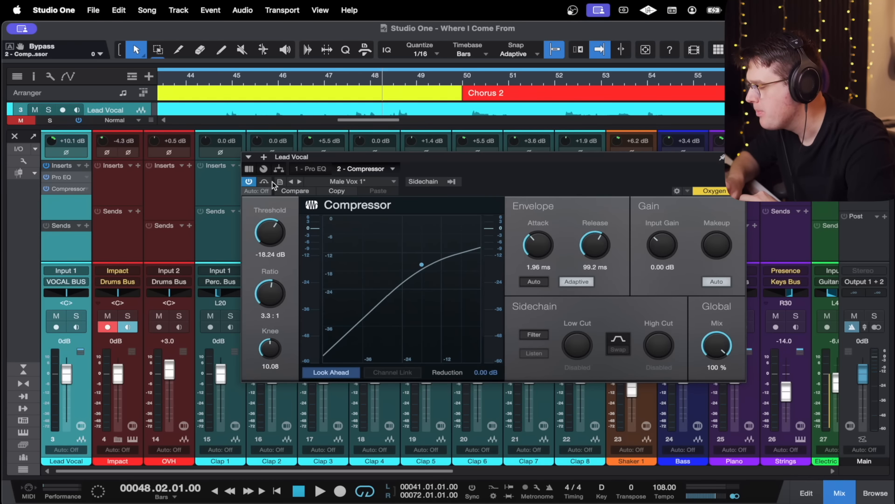
pyautogui.press('space')
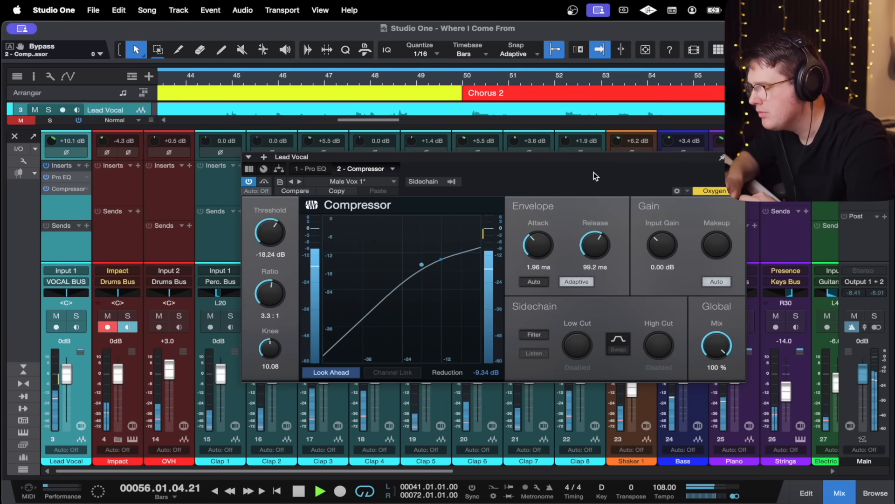
pyautogui.click(739, 157)
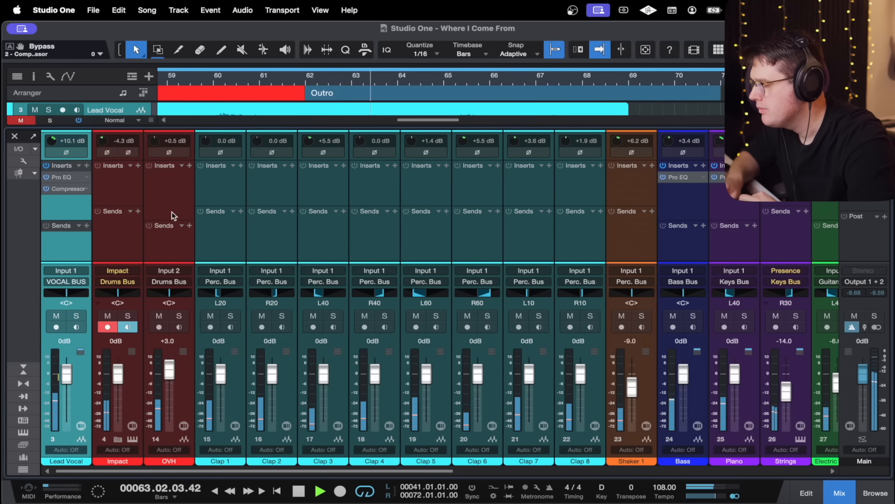
pyautogui.press('space')
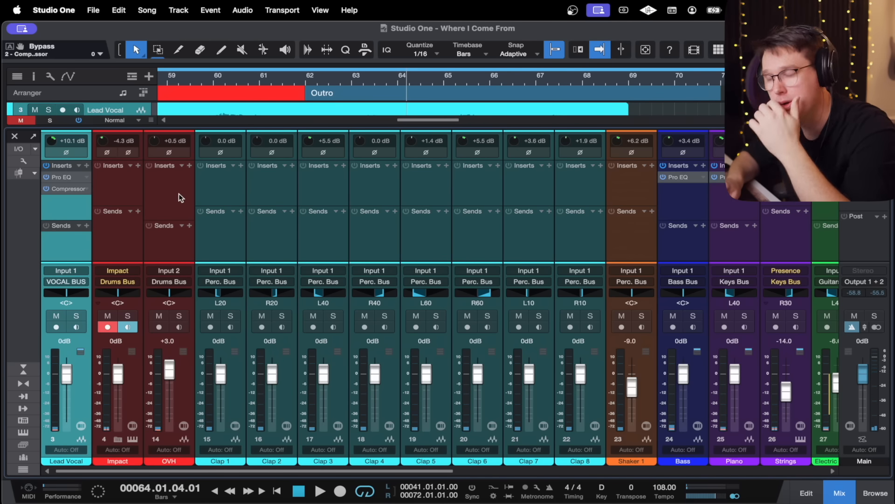
# Insert a second Compressor on the Lead Vocal channel with threshold -15.76 dB, ratio 3.3:1 and knee 4.21
pyautogui.click(85, 165)
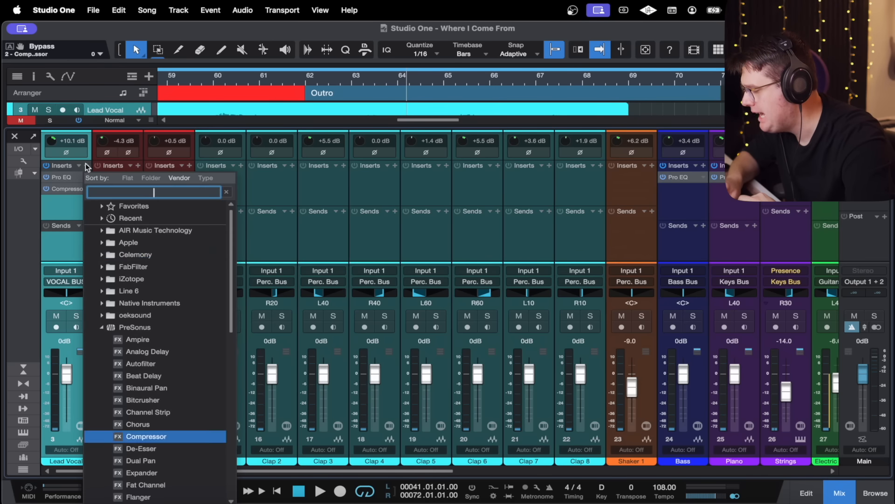
pyautogui.click(187, 438)
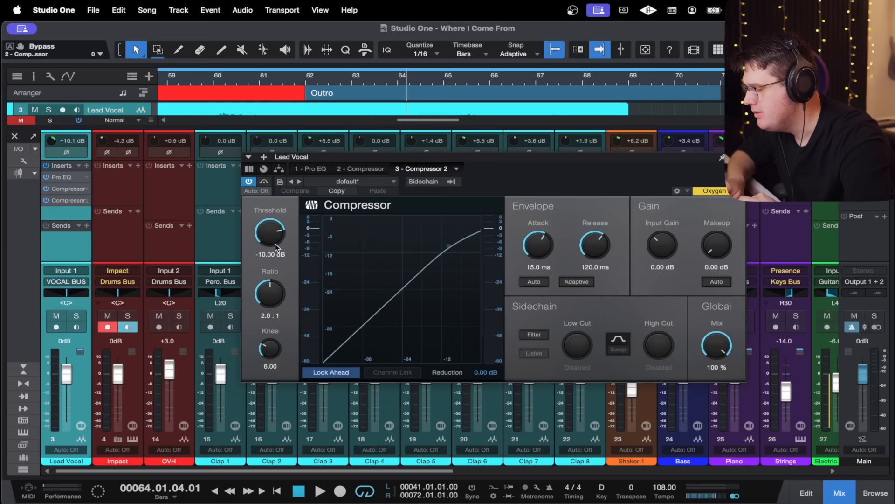
pyautogui.moveTo(276, 242); pyautogui.dragTo(277, 259)
pyautogui.moveTo(277, 306); pyautogui.dragTo(277, 303)
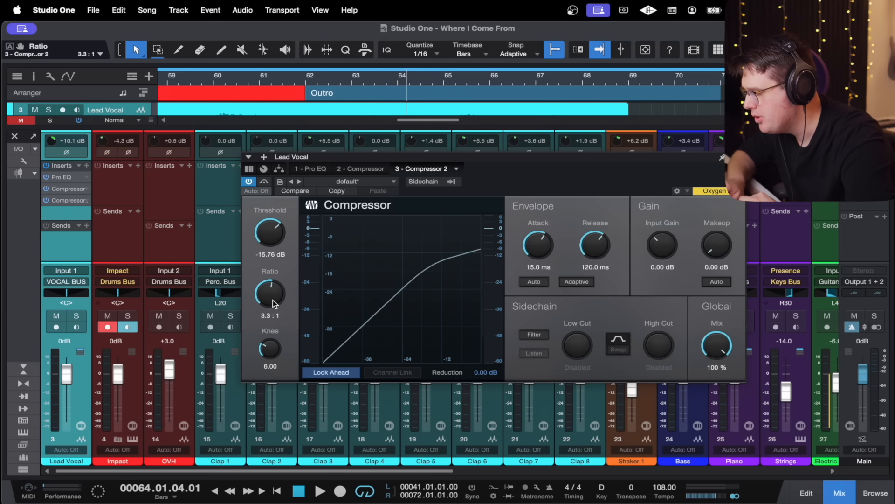
pyautogui.moveTo(277, 353); pyautogui.dragTo(275, 365)
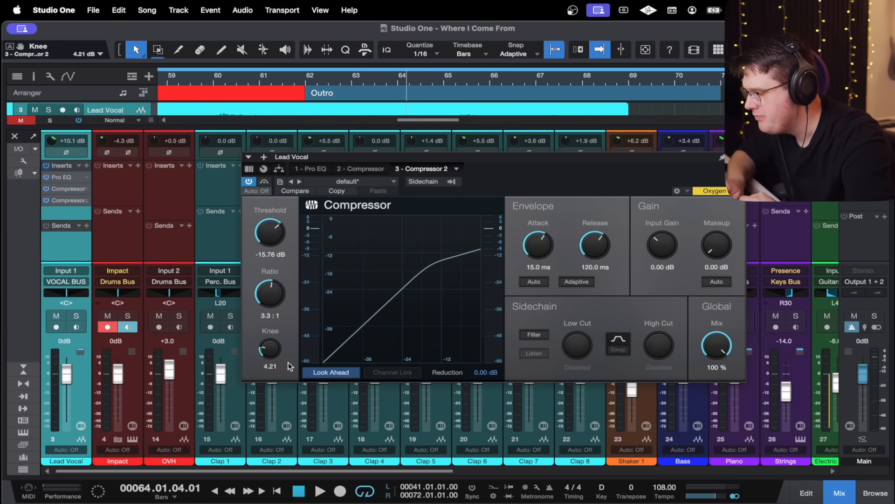
# Set the second Compressor's attack to 0.50 ms and release to 92.0 ms, and enable automatic makeup gain
pyautogui.moveTo(537, 245); pyautogui.dragTo(535, 287)
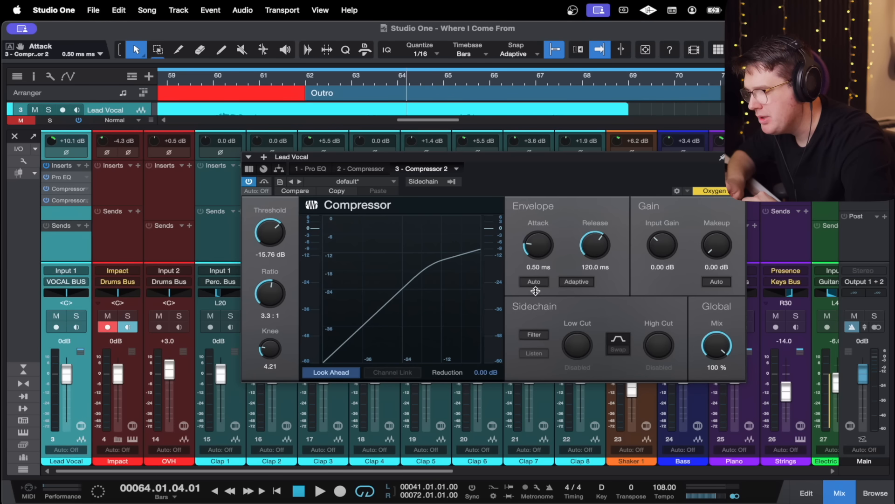
pyautogui.moveTo(602, 248); pyautogui.dragTo(600, 248)
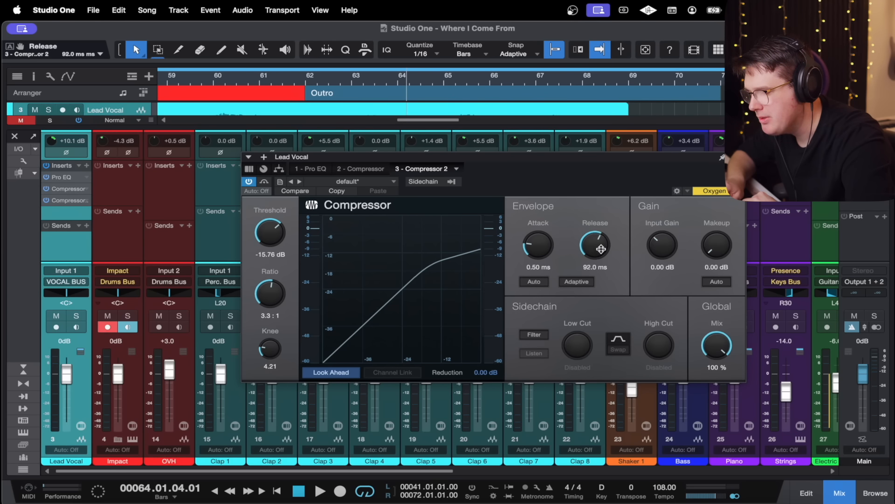
pyautogui.click(708, 282)
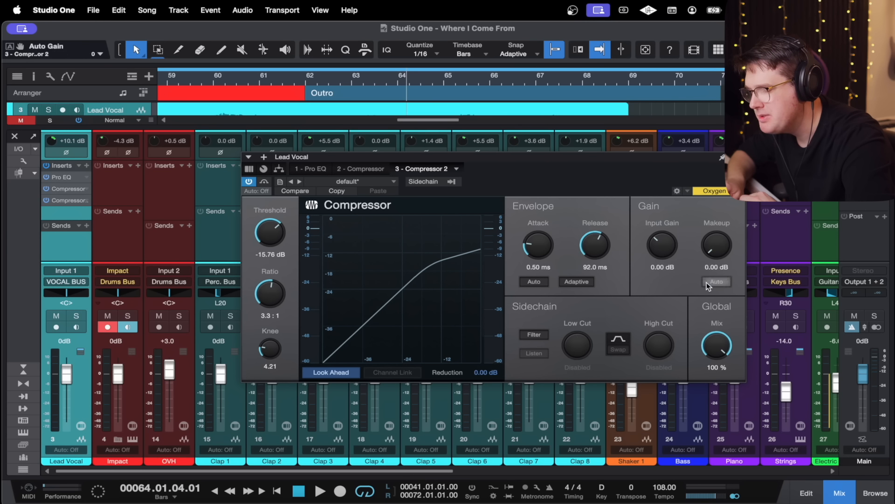
# Lower the second Compressor's threshold to -22.48 dB while playing the full mix from the start of Chorus 2
pyautogui.hscroll(-10, 310, 94)
pyautogui.hscroll(-2, 243, 95)
pyautogui.click(281, 80)
pyautogui.press('space')
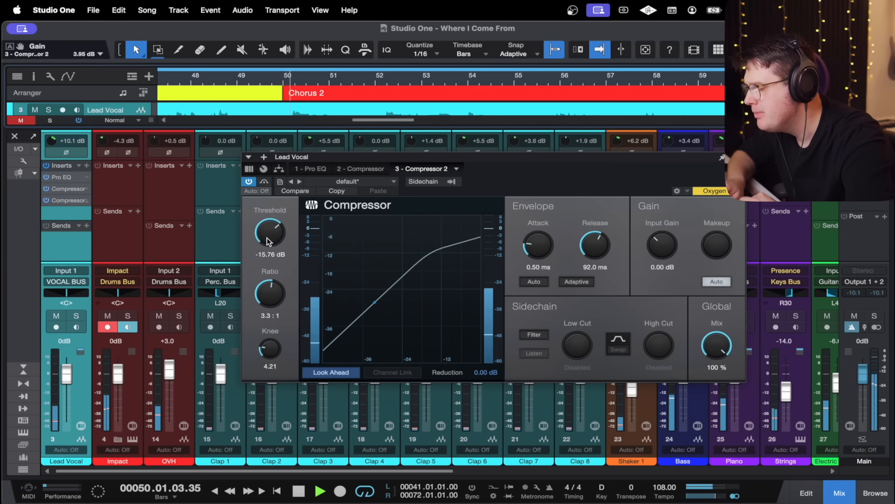
pyautogui.moveTo(269, 242)
pyautogui.mouseDown()
pyautogui.moveTo(269, 251)
pyautogui.moveTo(273, 239)
pyautogui.mouseUp()
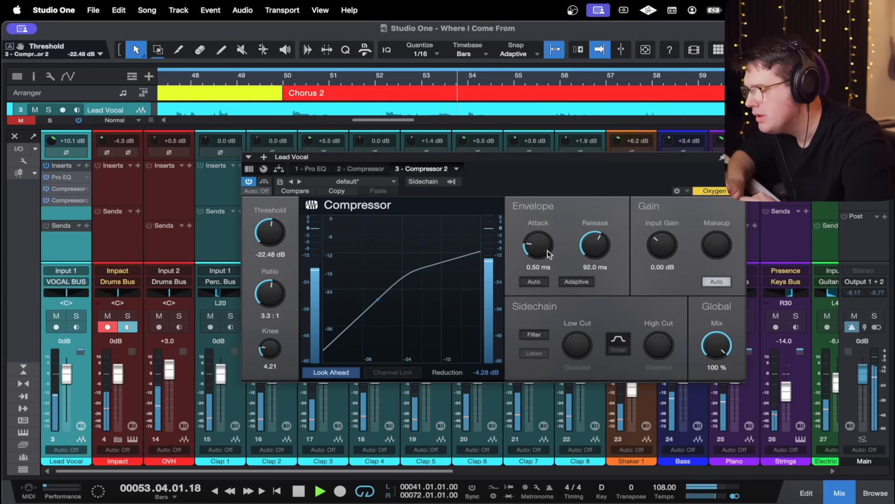
# Fine-tune the second Compressor during playback to attack 0.26 ms, release 79.0 ms, threshold -23.92 dB and ratio 4.0:1
pyautogui.moveTo(549, 252); pyautogui.dragTo(598, 251)
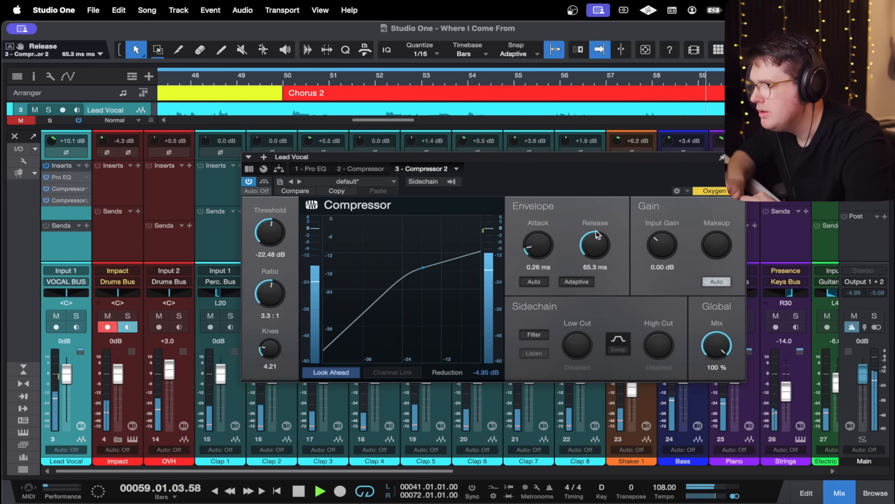
pyautogui.moveTo(597, 238); pyautogui.dragTo(599, 241)
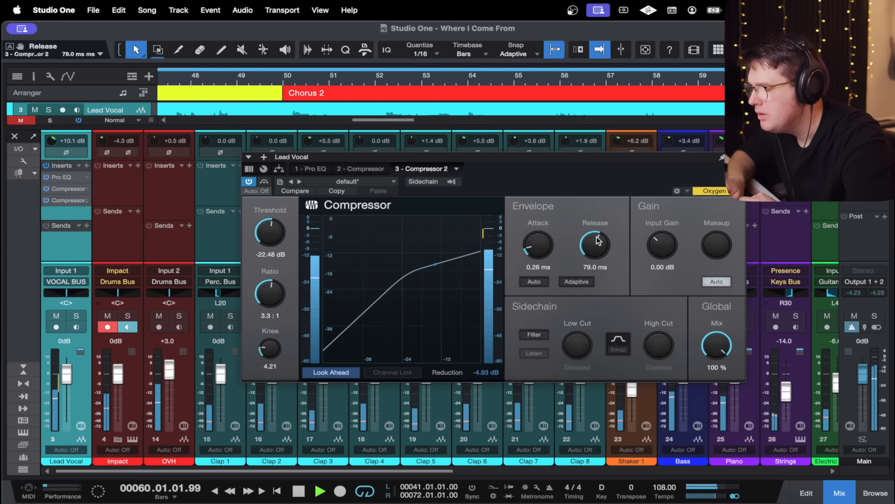
pyautogui.moveTo(270, 232); pyautogui.dragTo(271, 236)
pyautogui.moveTo(271, 300); pyautogui.dragTo(270, 295)
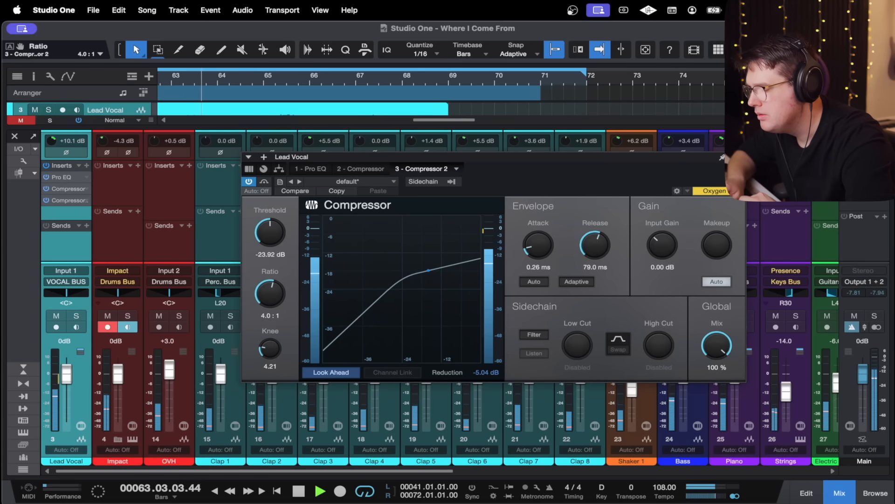
pyautogui.click(738, 157)
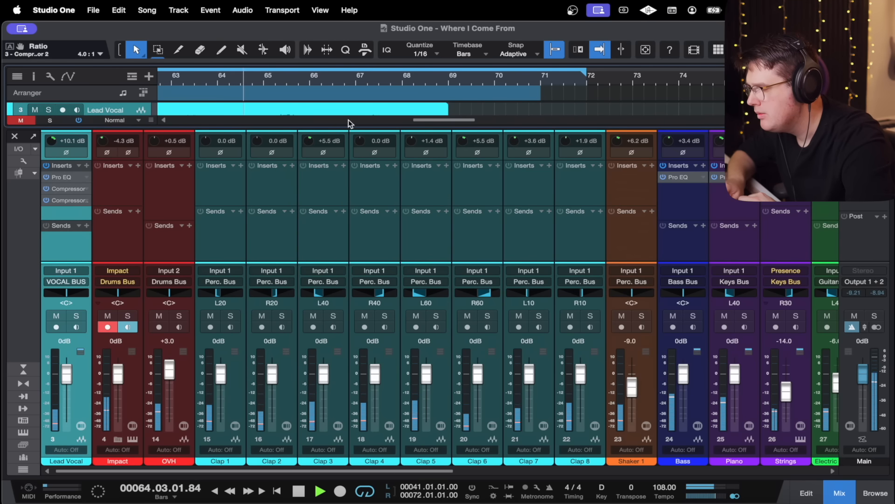
# Return to the arrangement, stop playback at the Outro, and show the Lead Vocal track's inspector with its inserts
pyautogui.hscroll(-4, 304, 112)
pyautogui.hscroll(-3, 346, 94)
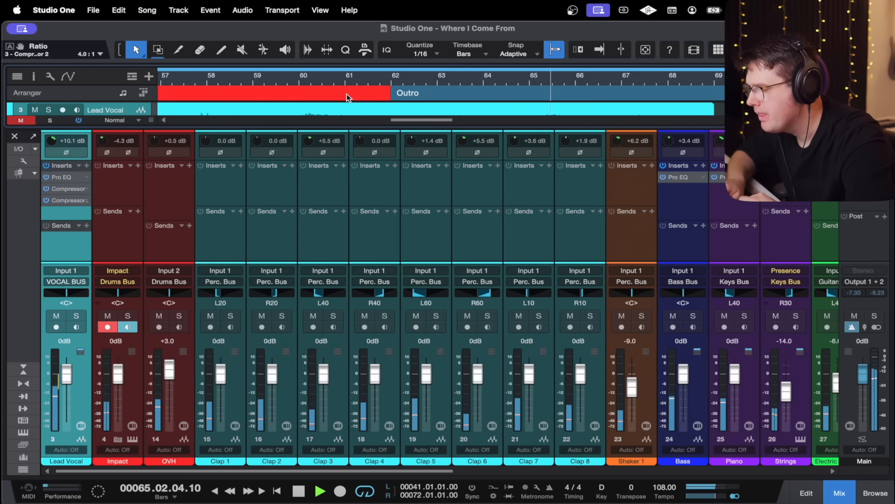
pyautogui.click(849, 495)
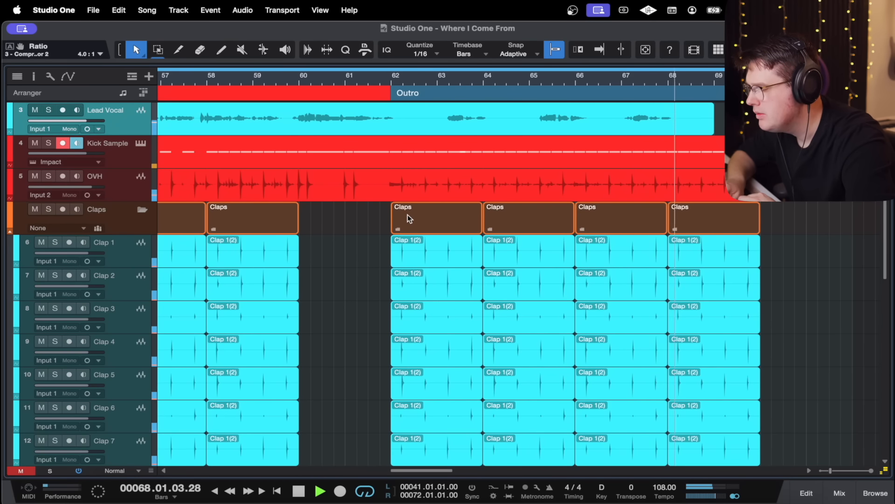
pyautogui.hscroll(-2, 409, 216)
pyautogui.hscroll(2, 495, 215)
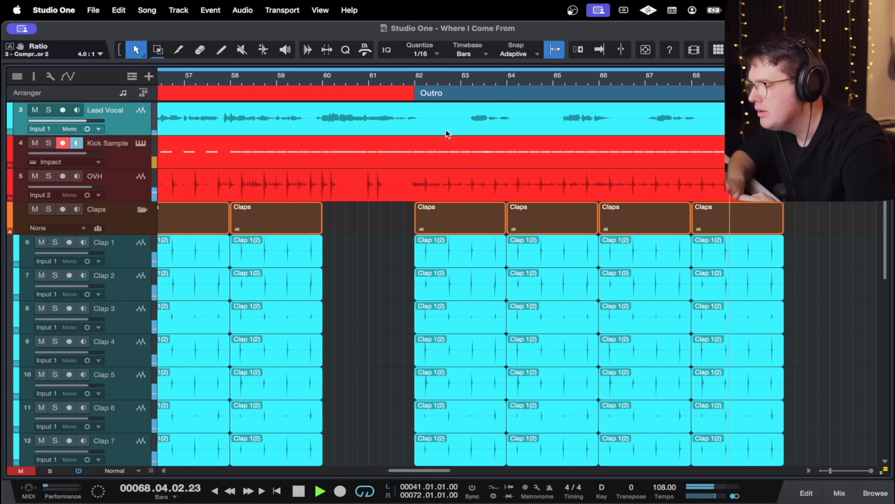
pyautogui.press('space')
pyautogui.click(457, 83)
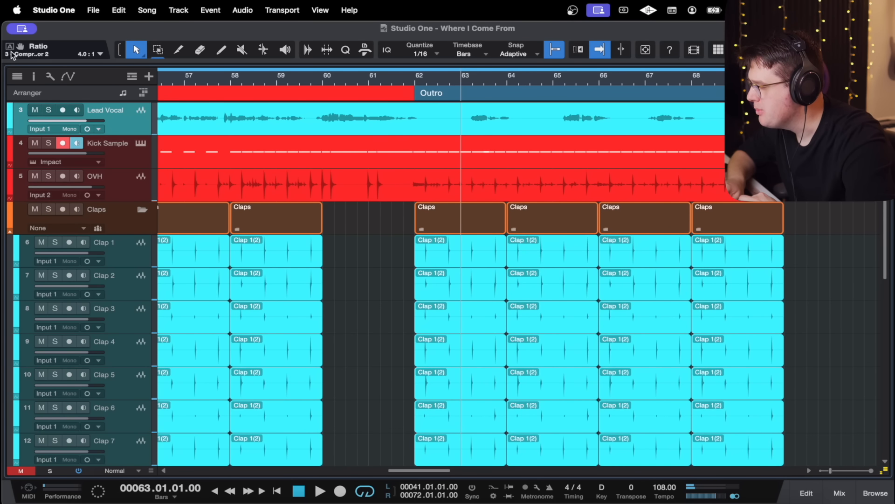
pyautogui.click(31, 79)
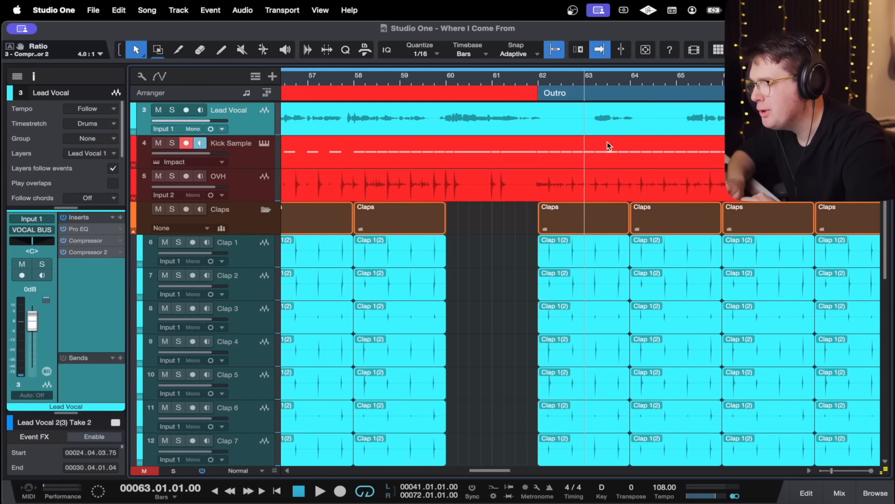
# Compare the lead vocal in the Outro with both compressors bypassed and active, playing from bar 62 beat 4
pyautogui.hscroll(2, 607, 145)
pyautogui.click(470, 79)
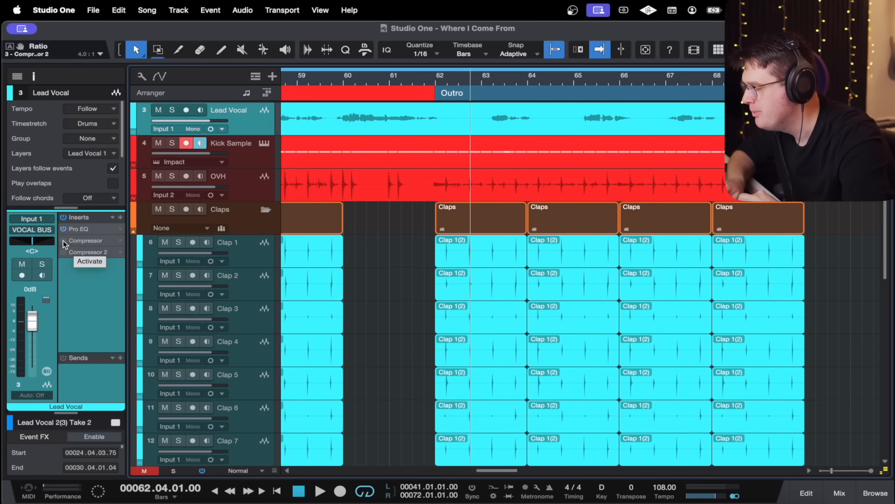
pyautogui.press('space')
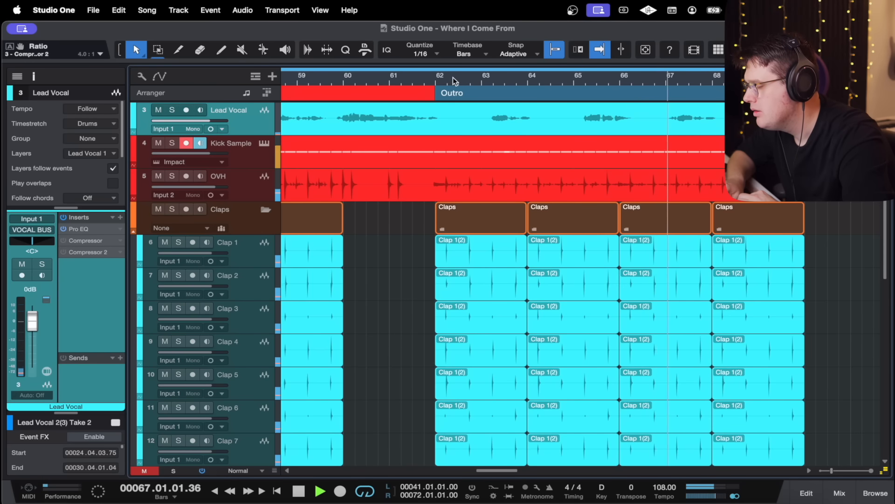
pyautogui.press('space')
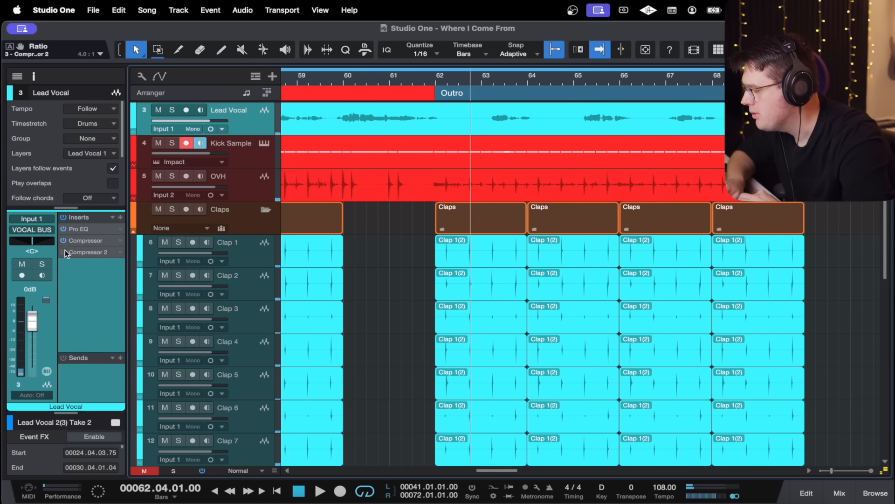
pyautogui.press('space')
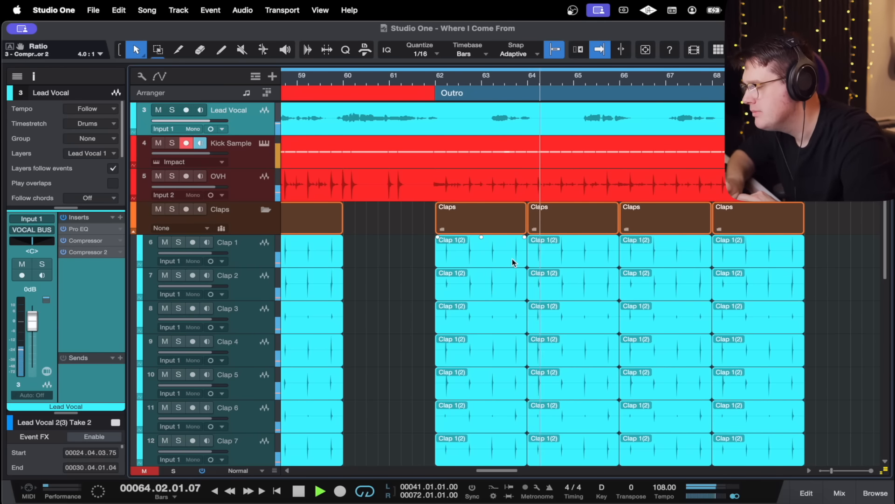
pyautogui.hscroll(4, 496, 179)
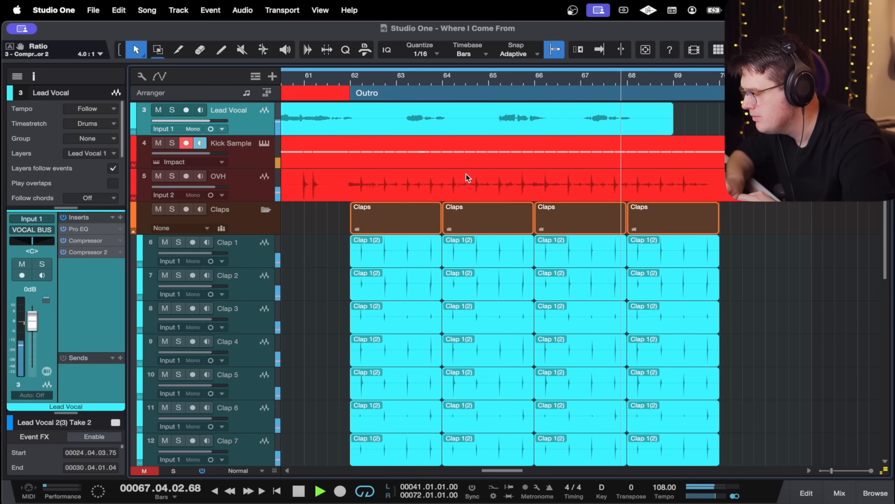
pyautogui.scroll(-3, 466, 173)
pyautogui.hscroll(-3, 516, 167)
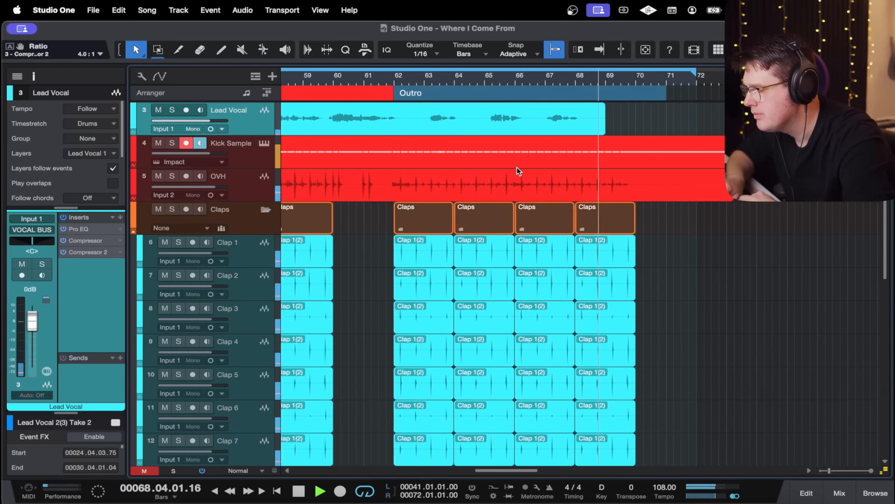
# Enable autoscroll, stop playback in the Outro and show the mix console
pyautogui.press('f')
pyautogui.press('space')
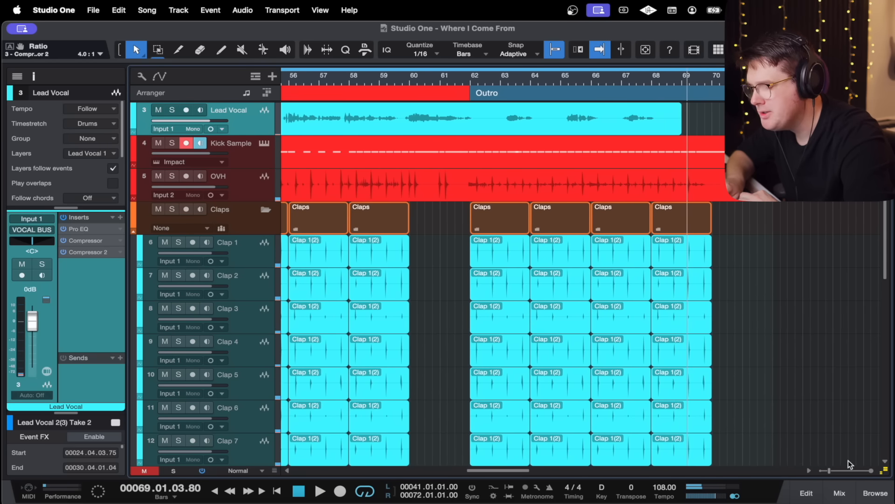
pyautogui.click(839, 493)
# Solo the OVH and Impact channels together in the mixer, with the OVH channel selected
pyautogui.click(282, 258)
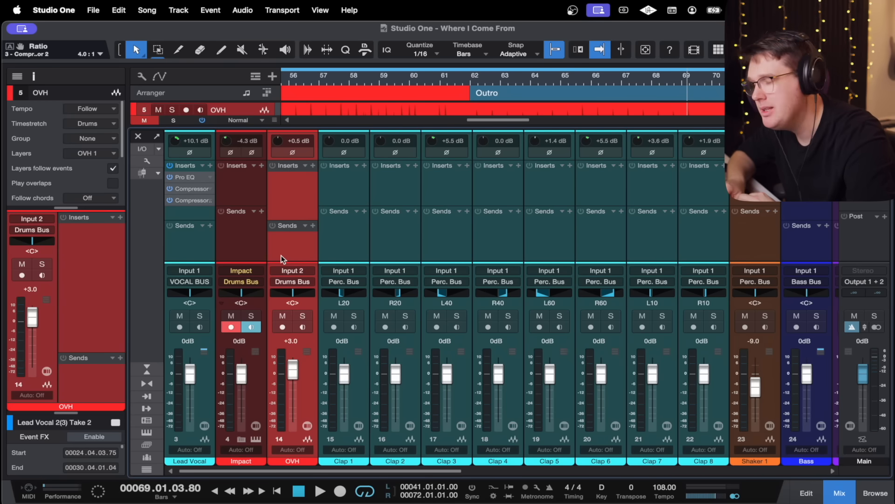
pyautogui.click(346, 186)
pyautogui.click(293, 184)
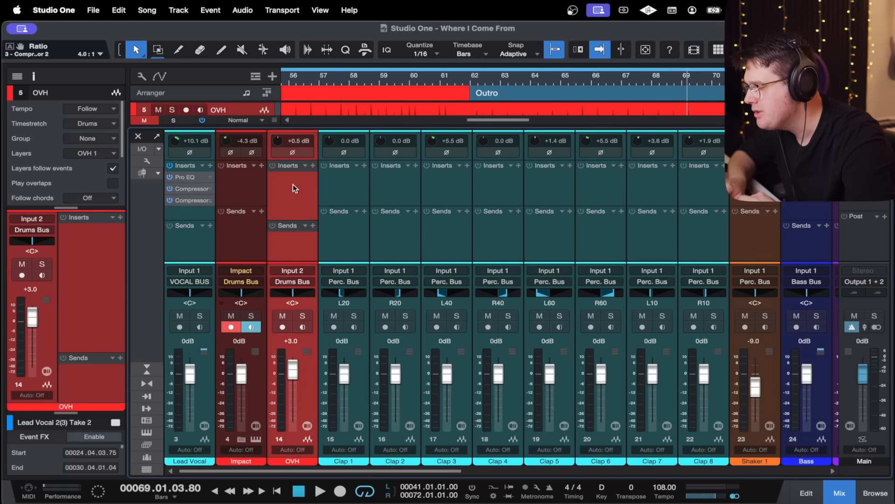
pyautogui.press('s')
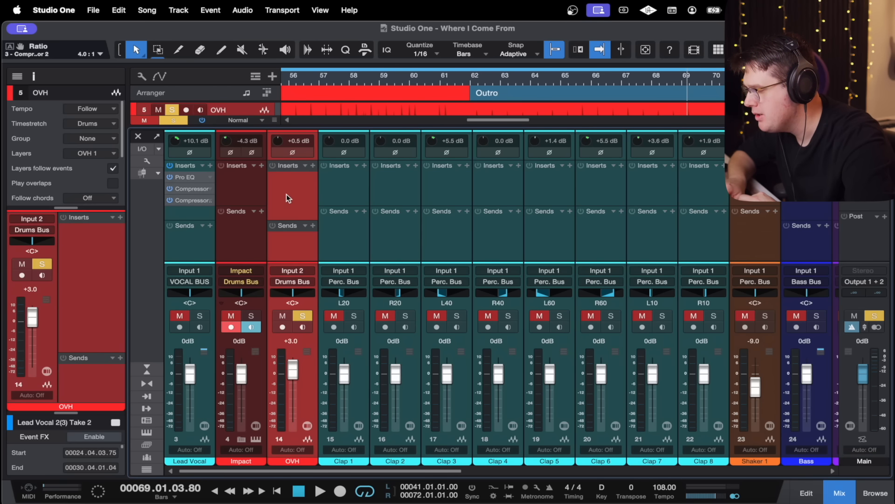
pyautogui.click(247, 192)
pyautogui.press('s')
pyautogui.click(289, 189)
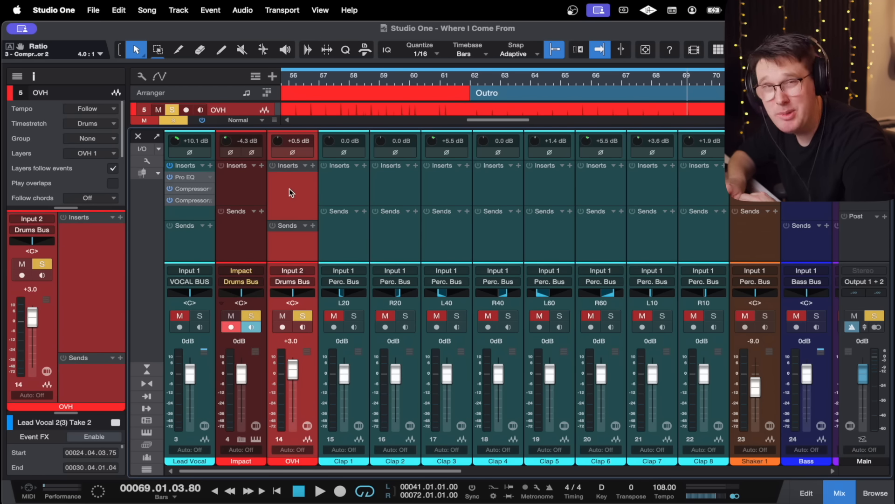
# Set the loop range from bar 57 to bar 70 beat 2 and return the playhead to the loop start
pyautogui.click(447, 80)
pyautogui.hscroll(-3, 386, 79)
pyautogui.moveTo(417, 72); pyautogui.dragTo(746, 71)
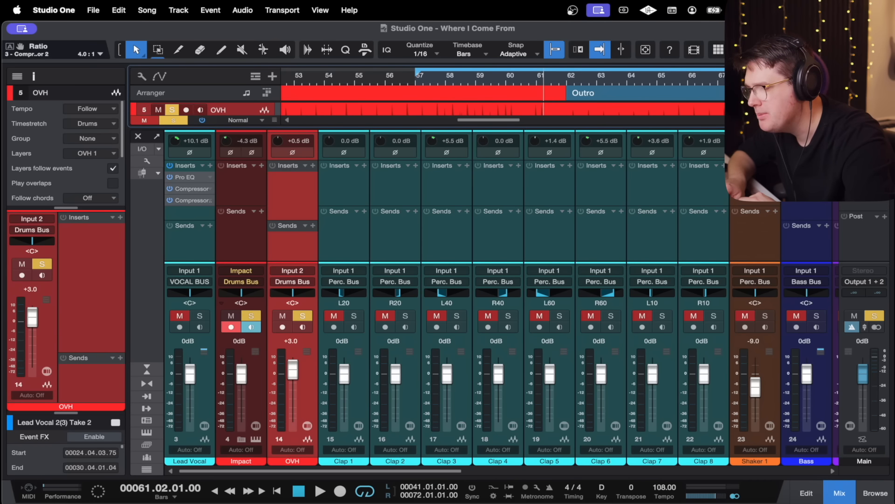
pyautogui.press('KP_1')
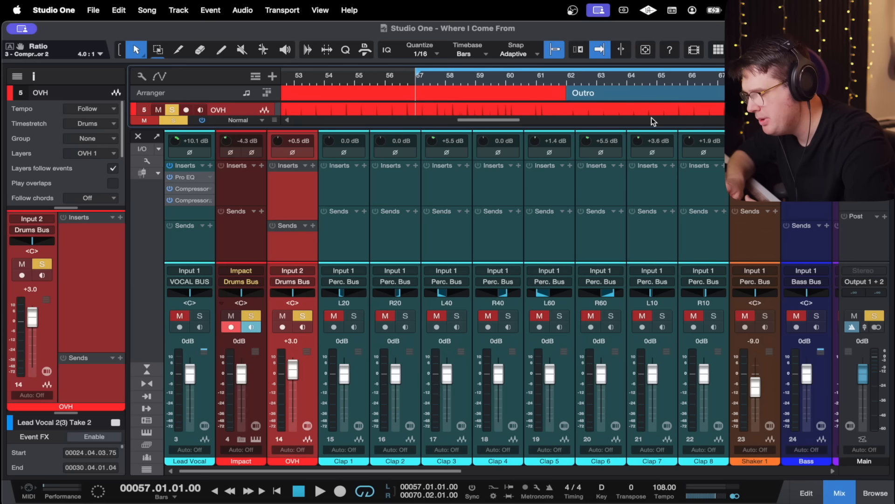
# Insert a Compressor on the OVH channel and, during playback, set its threshold to -19.12 dB and ratio to 3.6:1
pyautogui.click(313, 165)
pyautogui.click(446, 474)
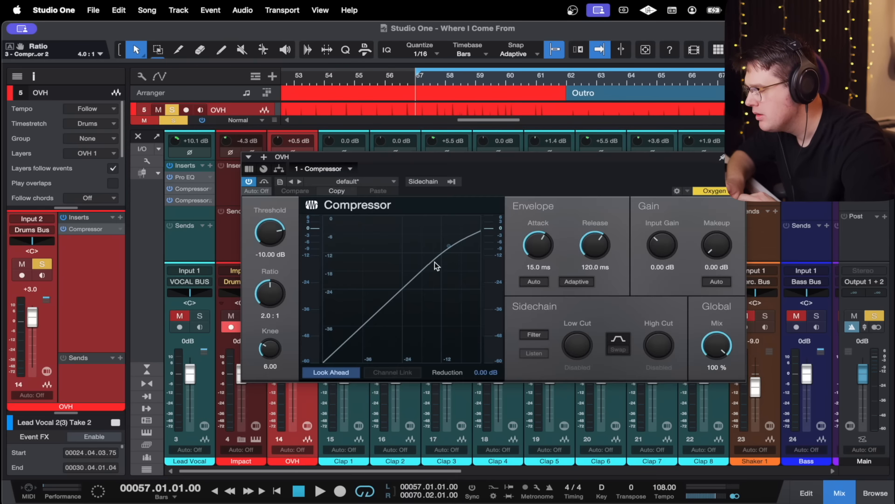
pyautogui.press('space')
pyautogui.moveTo(270, 232); pyautogui.dragTo(276, 258)
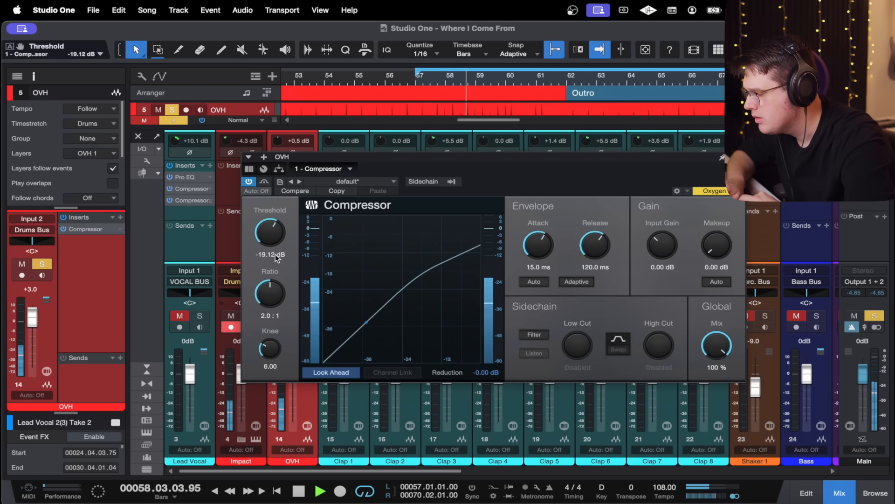
pyautogui.moveTo(275, 296); pyautogui.dragTo(277, 293)
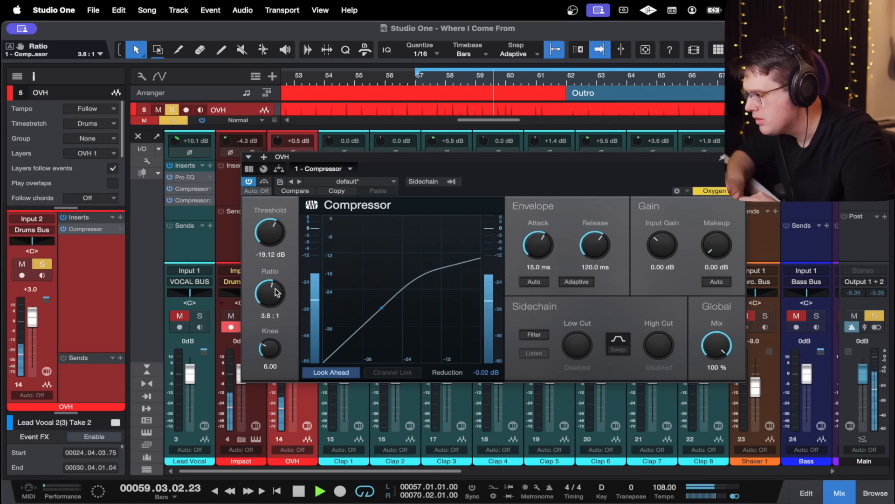
# Adjust the OVH Compressor to release 99.2 ms, automatic makeup gain, threshold -27.28 dB, ratio 4.0:1 and attack 2.98 ms
pyautogui.moveTo(537, 248); pyautogui.dragTo(539, 290)
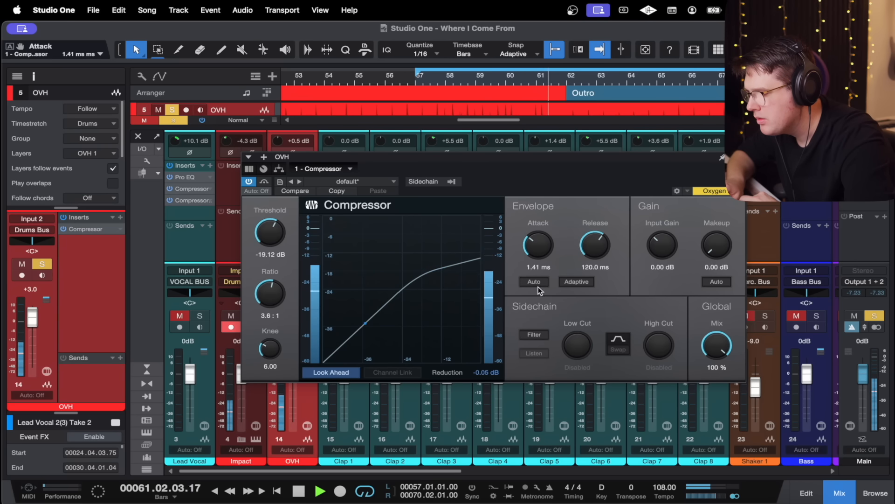
pyautogui.moveTo(595, 245); pyautogui.dragTo(592, 250)
pyautogui.click(725, 284)
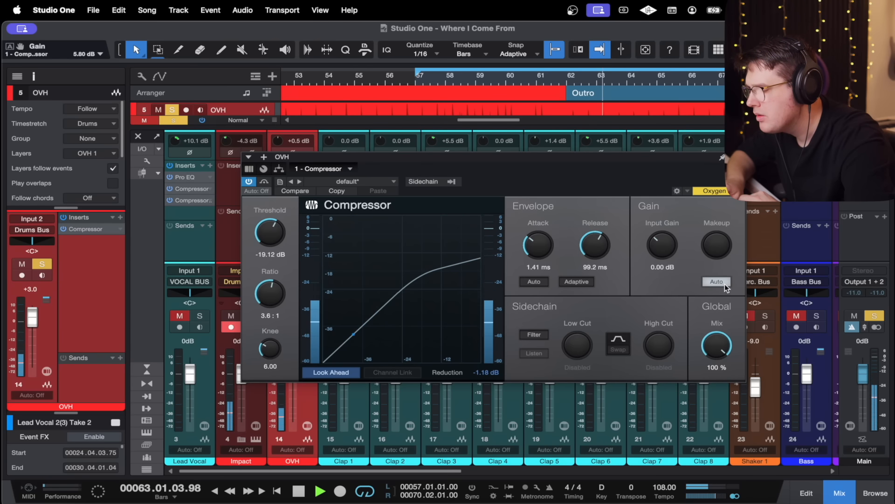
pyautogui.moveTo(279, 242); pyautogui.dragTo(276, 259)
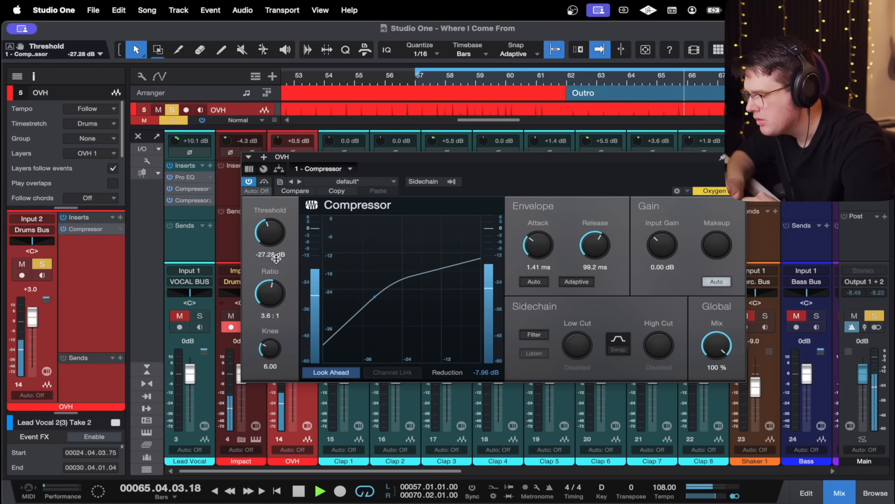
pyautogui.moveTo(278, 295); pyautogui.dragTo(278, 293)
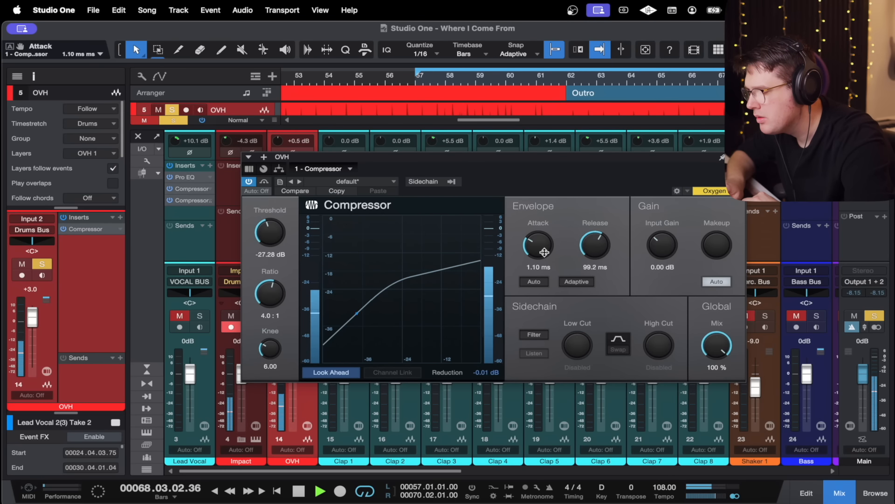
pyautogui.moveTo(545, 256); pyautogui.dragTo(544, 243)
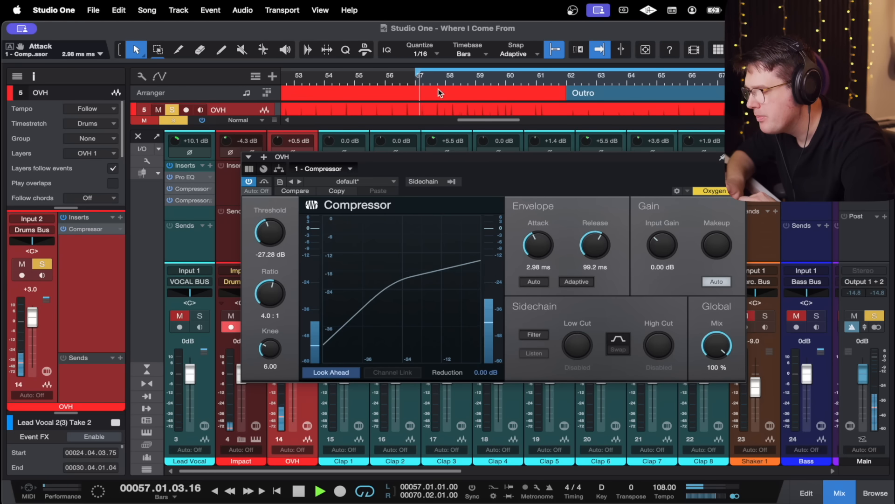
# Fine-tune the OVH Compressor during playback to attack 27.9 ms, release 103.1 ms, threshold -31.84 dB and ratio 4.5:1
pyautogui.moveTo(541, 252); pyautogui.dragTo(541, 249)
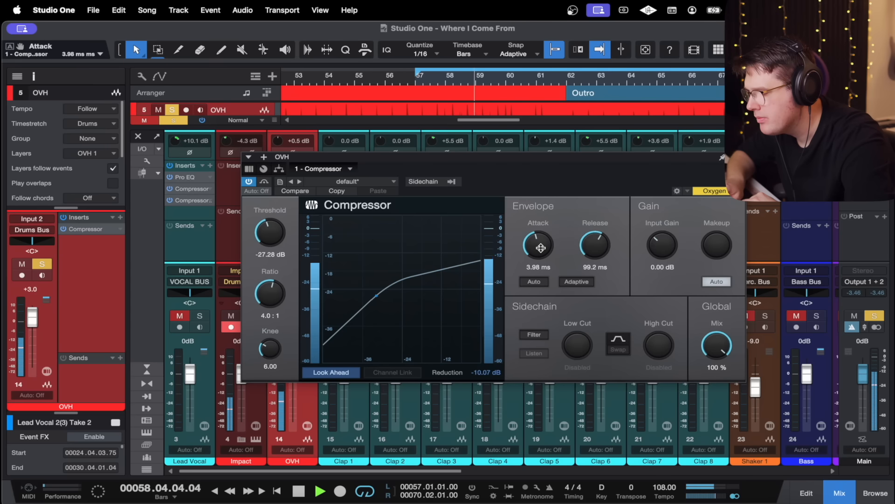
pyautogui.moveTo(541, 247); pyautogui.dragTo(541, 246)
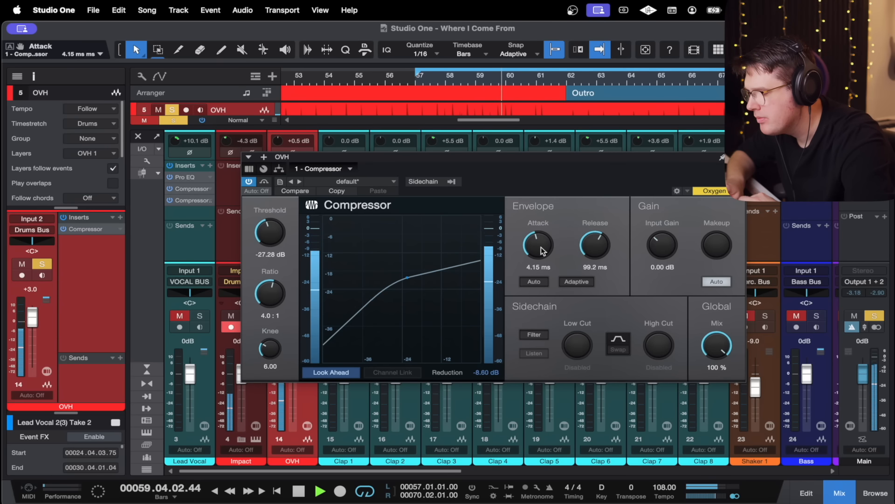
pyautogui.moveTo(597, 245); pyautogui.dragTo(598, 243)
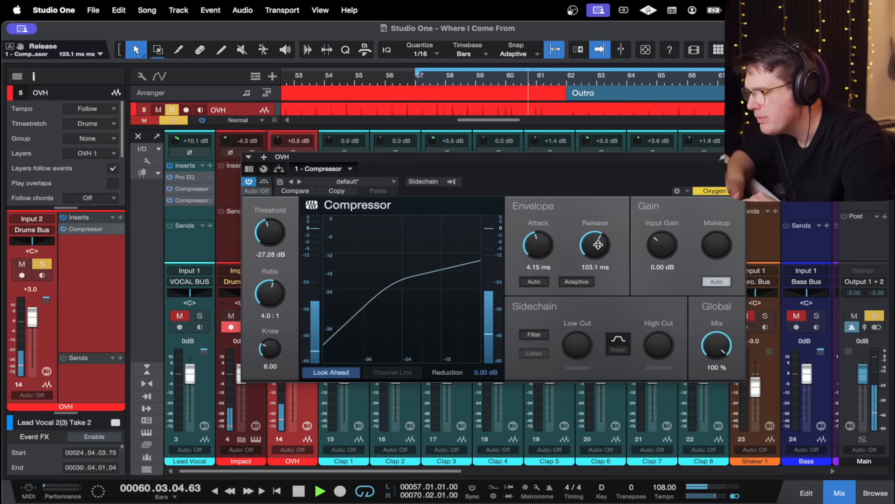
pyautogui.moveTo(267, 237); pyautogui.dragTo(266, 238)
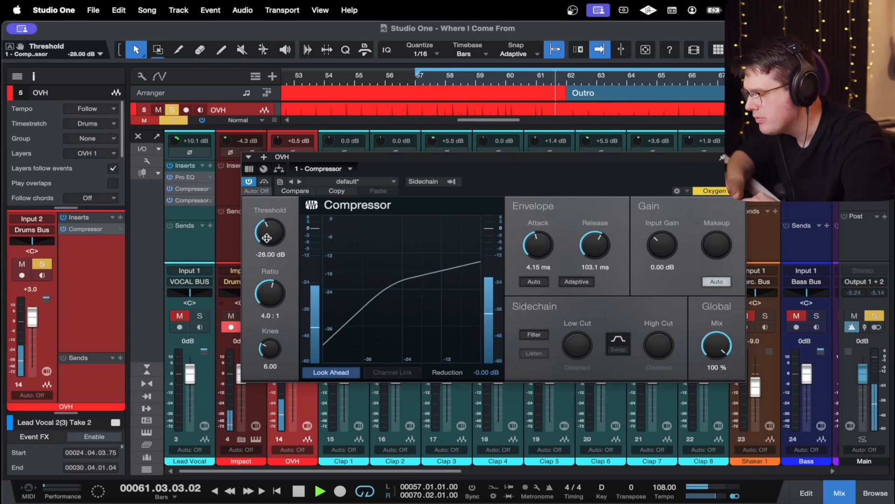
pyautogui.moveTo(267, 240); pyautogui.dragTo(266, 242)
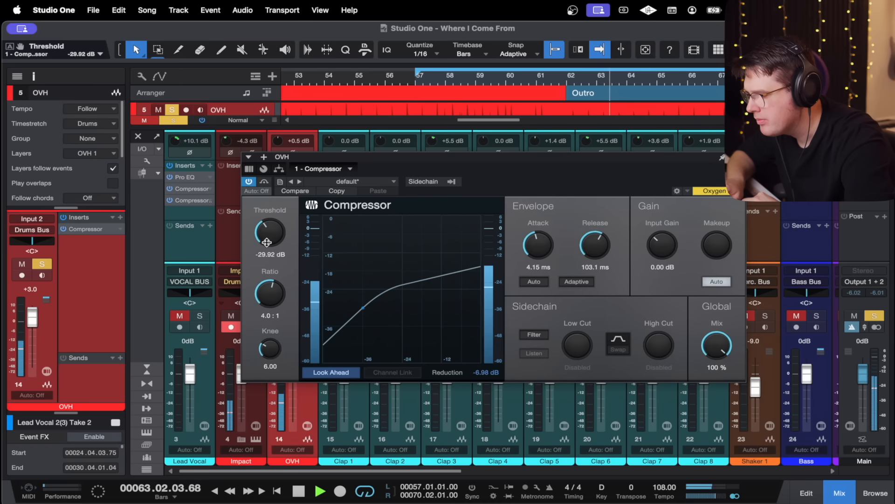
pyautogui.moveTo(267, 242); pyautogui.dragTo(269, 245)
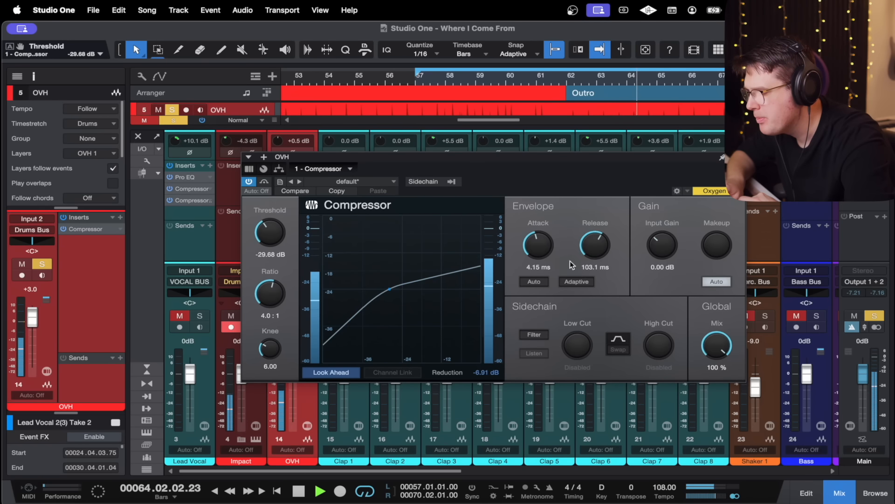
pyautogui.moveTo(540, 243); pyautogui.dragTo(544, 239)
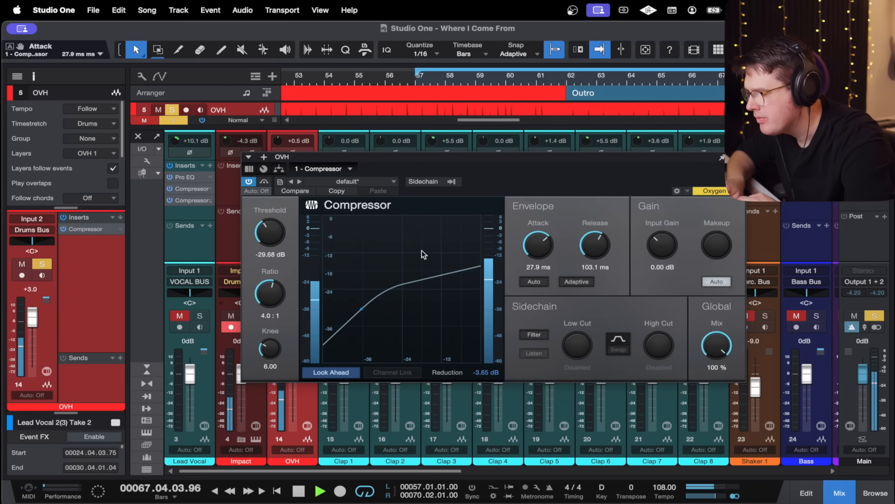
pyautogui.moveTo(281, 243); pyautogui.dragTo(280, 248)
pyautogui.moveTo(279, 294); pyautogui.dragTo(280, 301)
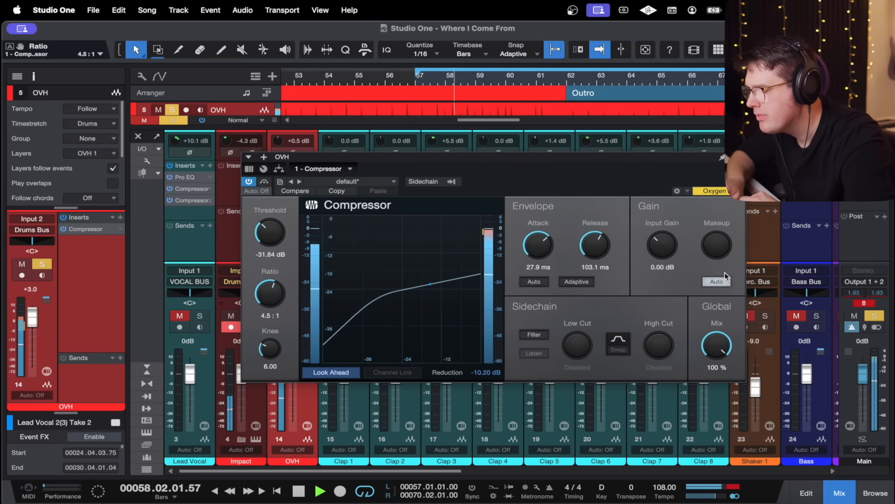
# Turn off automatic makeup gain, compare the OVH Compressor bypassed and active, and set the makeup gain to 7.00 dB
pyautogui.click(717, 282)
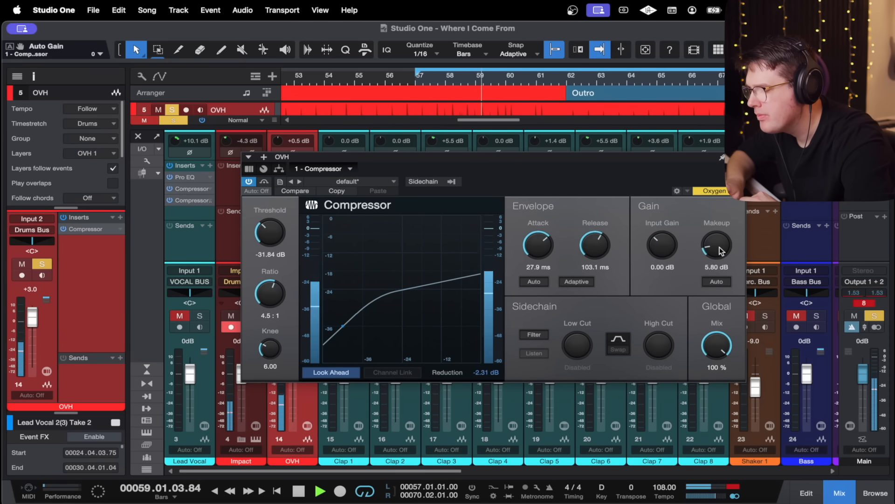
pyautogui.moveTo(722, 252); pyautogui.dragTo(720, 242)
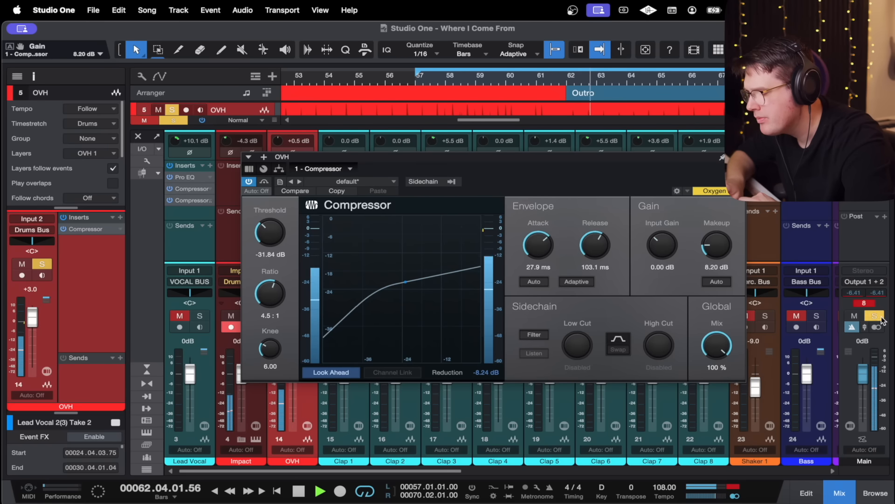
pyautogui.click(264, 182)
pyautogui.click(264, 182)
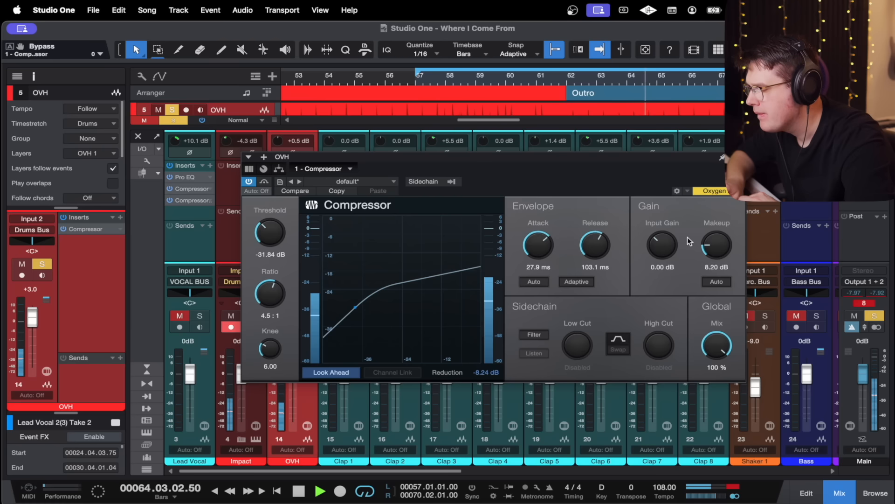
pyautogui.moveTo(717, 247); pyautogui.dragTo(718, 255)
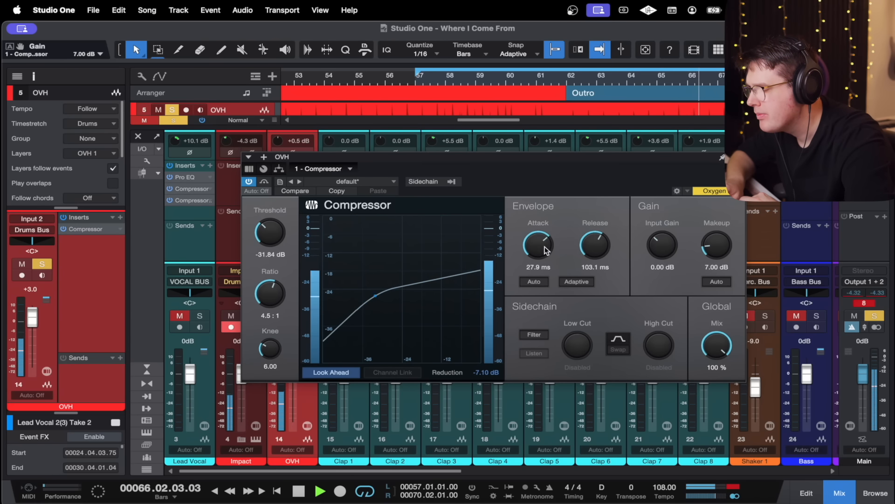
# Refine the OVH Compressor to release 120.0 ms, threshold -33.76 dB, ratio 4.3:1 and makeup gain 8.44 dB
pyautogui.moveTo(606, 247); pyautogui.dragTo(604, 246)
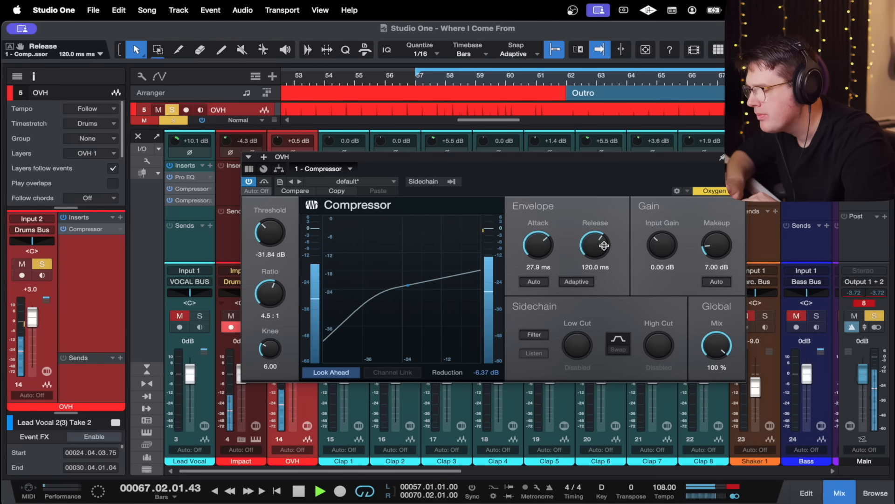
pyautogui.moveTo(278, 239); pyautogui.dragTo(278, 242)
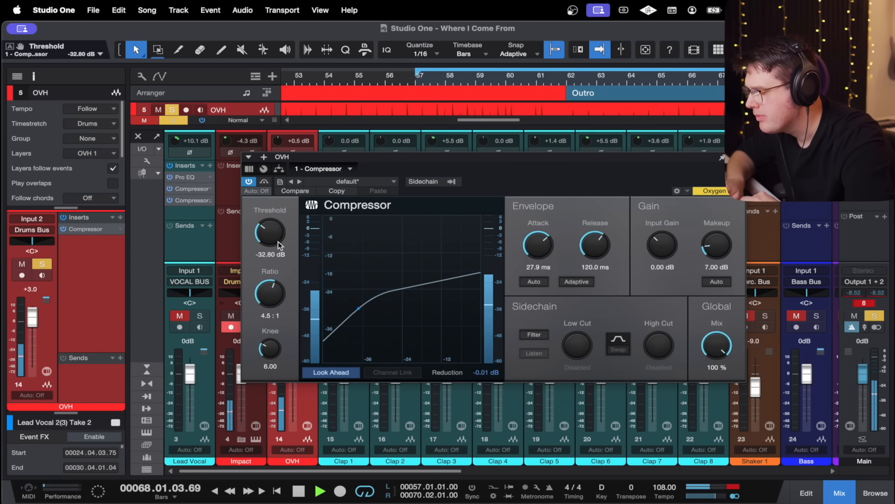
pyautogui.scroll(-2, 276, 298)
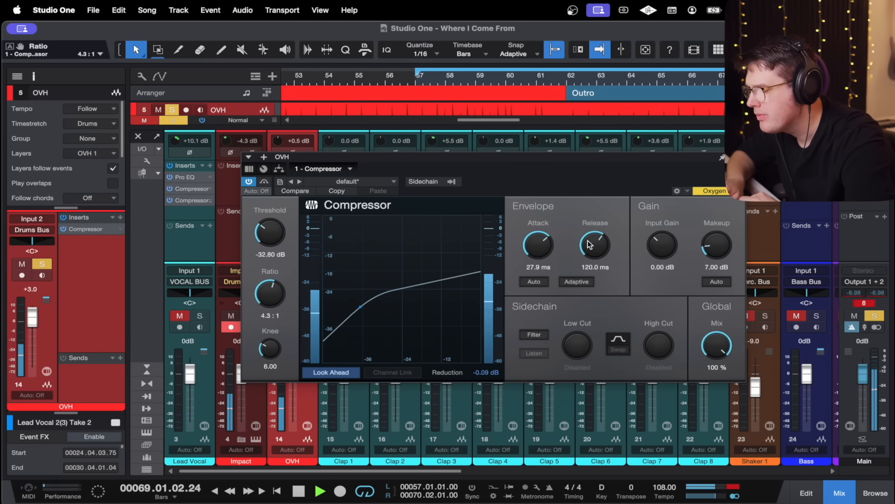
pyautogui.moveTo(265, 233); pyautogui.dragTo(264, 236)
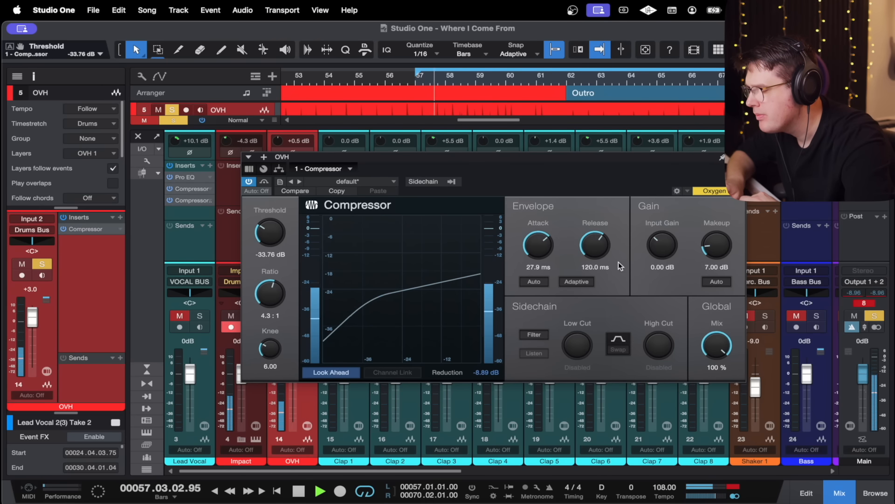
pyautogui.moveTo(708, 244); pyautogui.dragTo(707, 242)
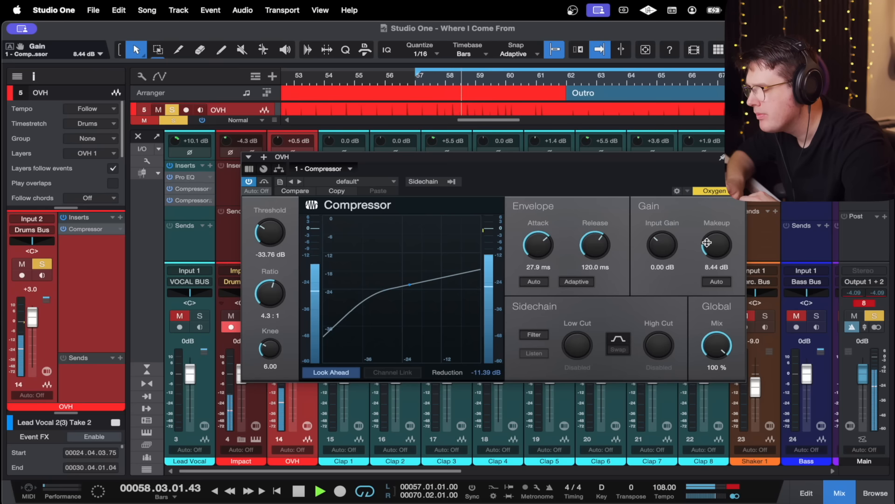
# Close the Compressor window, clear the Main channel's clip indicator and stop playback
pyautogui.press('Escape')
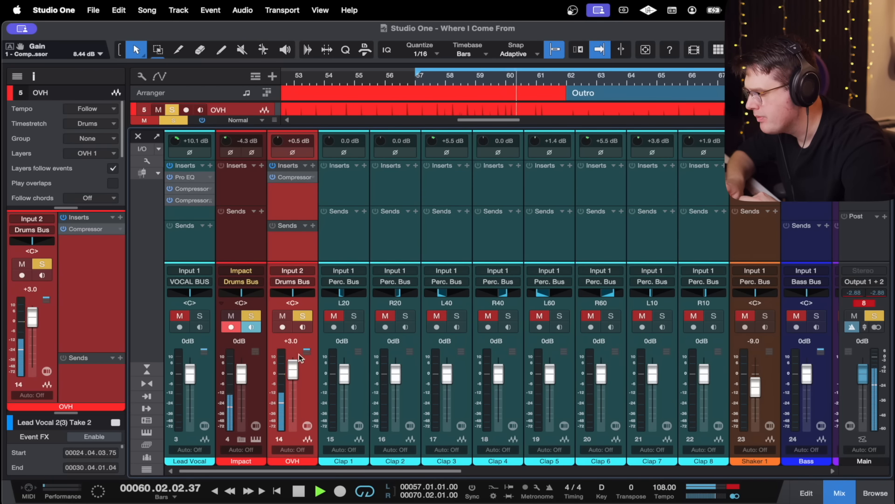
pyautogui.click(859, 304)
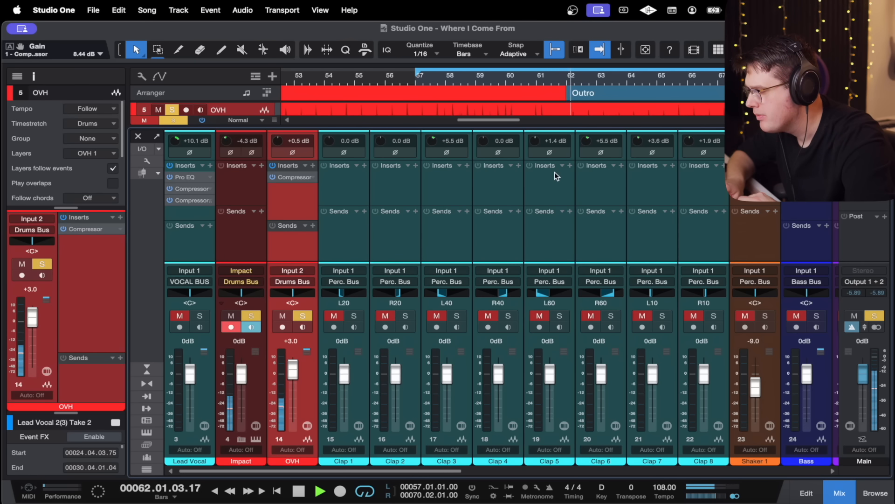
pyautogui.press('space')
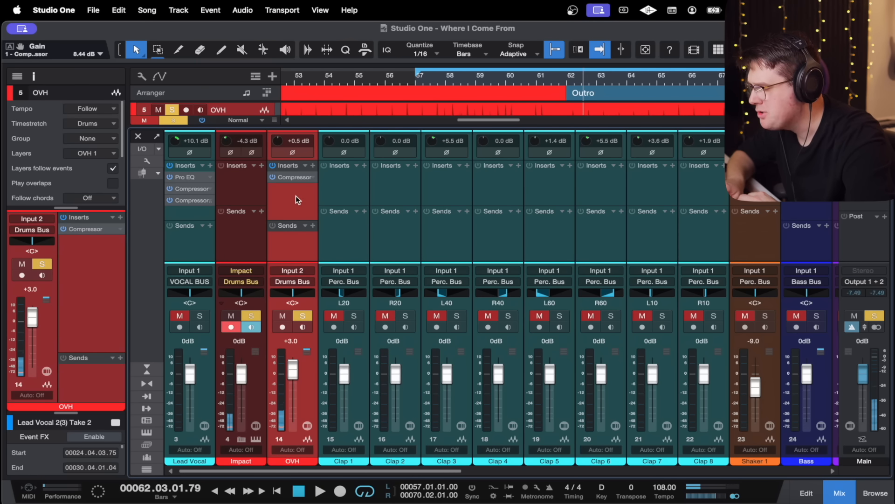
# Reopen the OVH track's Compressor and set its knee to 2.92 and makeup gain to 8.20 dB
pyautogui.click(293, 177)
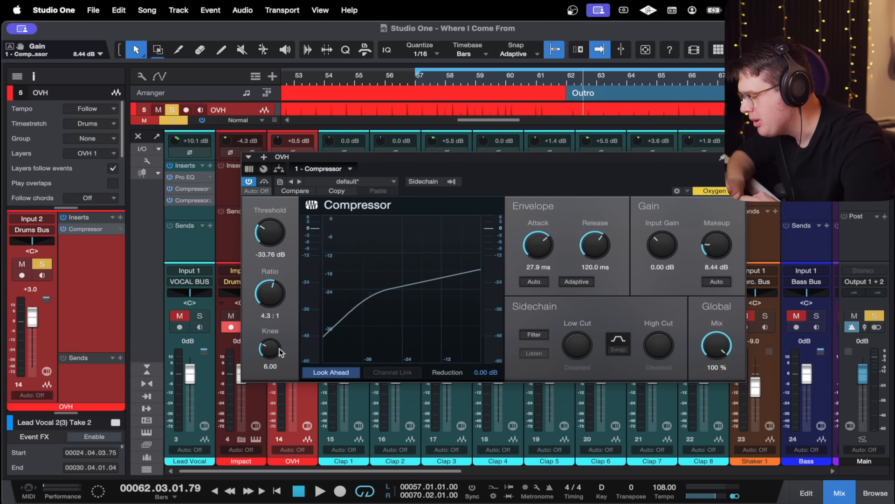
pyautogui.moveTo(279, 350); pyautogui.dragTo(278, 355)
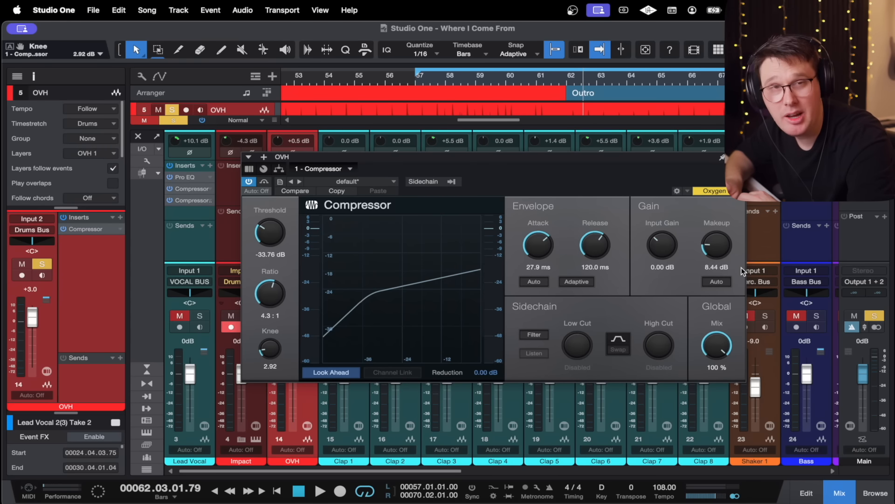
pyautogui.scroll(-2, 729, 248)
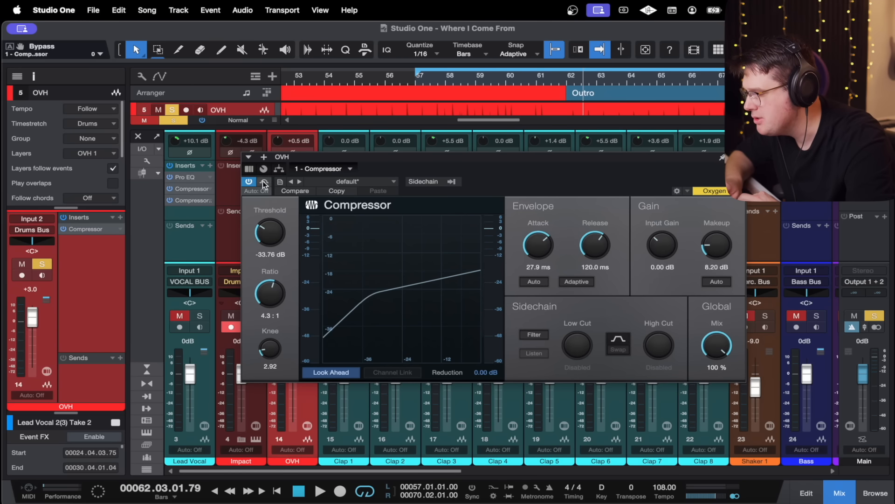
# Compare the OVH Compressor bypassed and active during playback from bar 57, and set the makeup gain to 7.96 dB
pyautogui.click(441, 75)
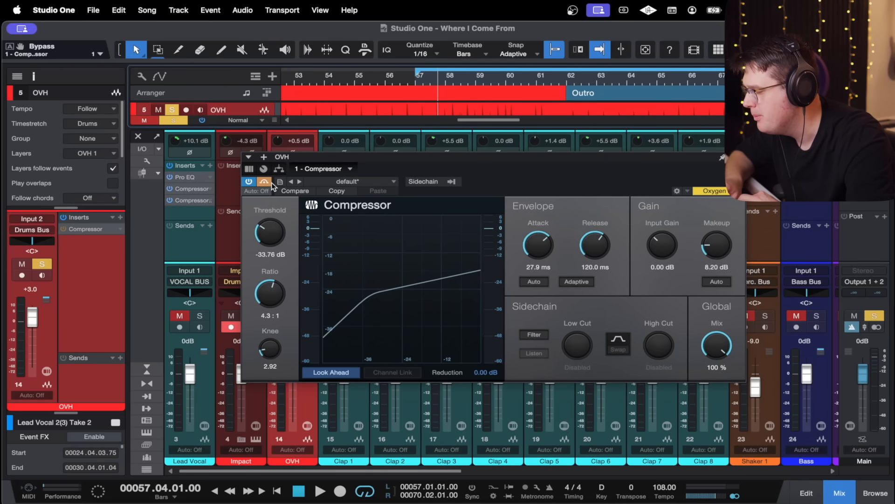
pyautogui.press('space')
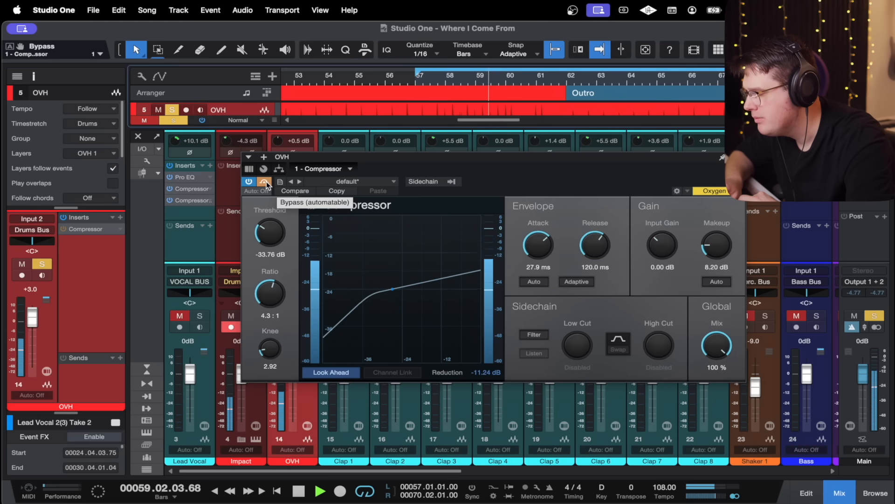
pyautogui.press('space')
pyautogui.click(264, 181)
pyautogui.press('space')
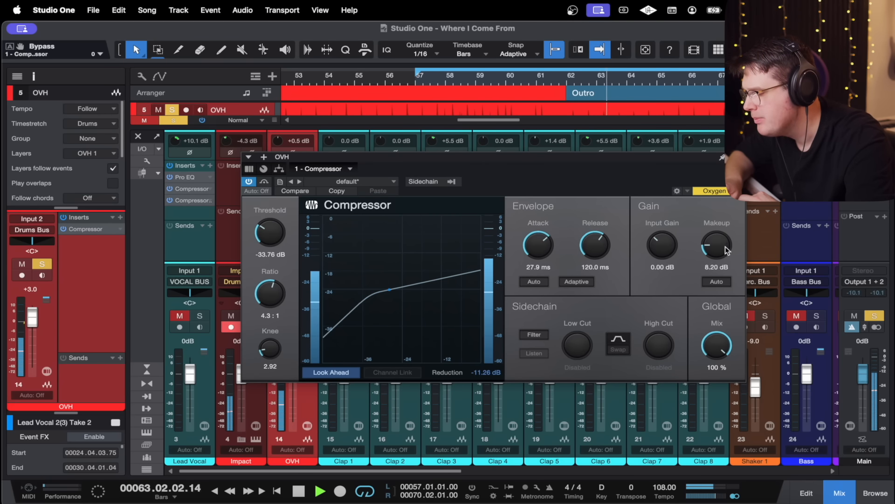
pyautogui.moveTo(724, 246); pyautogui.dragTo(723, 247)
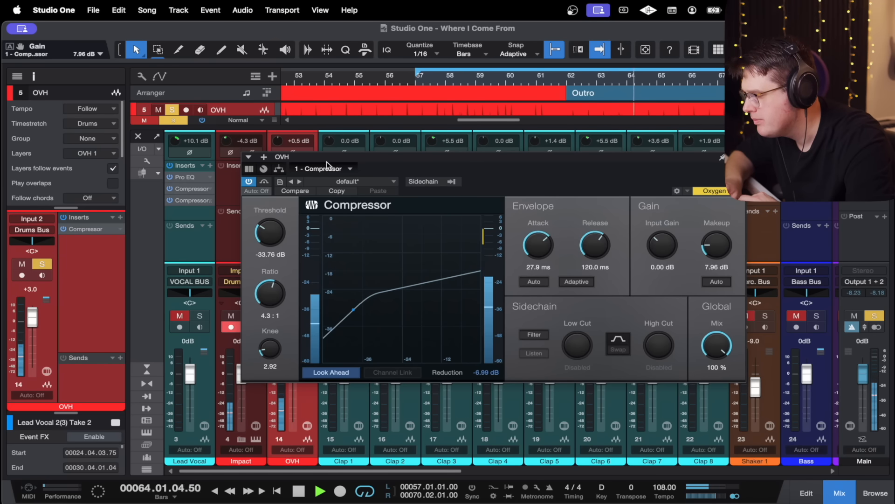
pyautogui.press('space')
pyautogui.press('Escape')
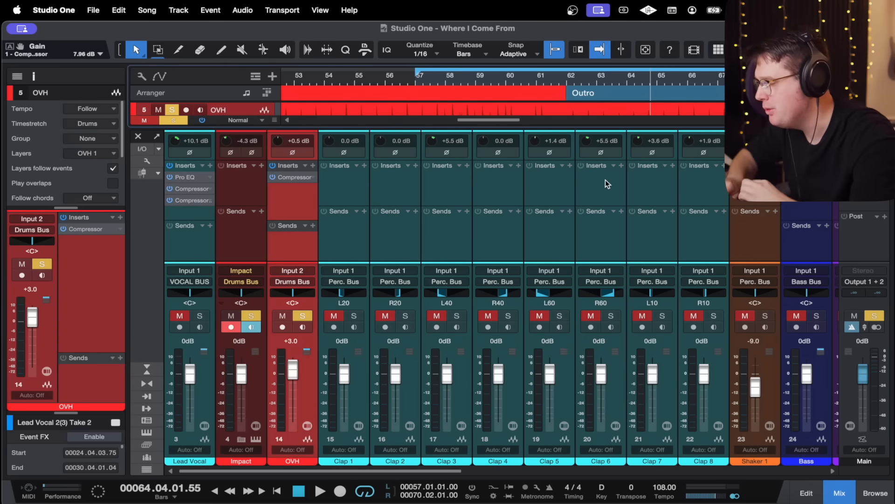
# Unsolo the OVH and Impact tracks
pyautogui.press('s')
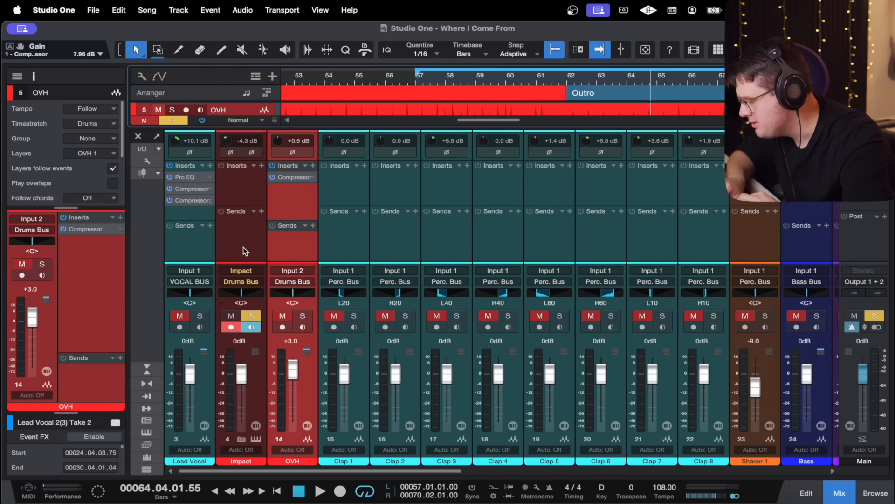
pyautogui.click(243, 247)
pyautogui.press('s')
pyautogui.click(292, 244)
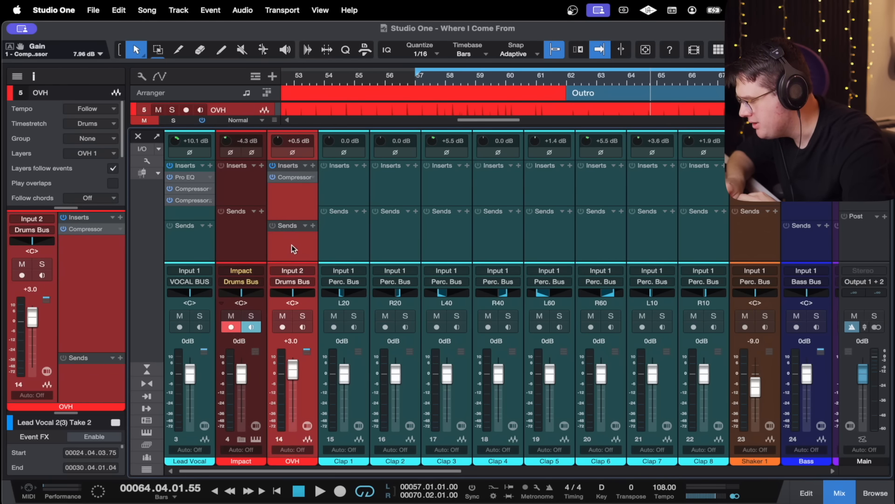
# Insert a PreSonus Compressor after the Pro EQ on the Perc. Bus
pyautogui.hscroll(2, 335, 241)
pyautogui.click(337, 239)
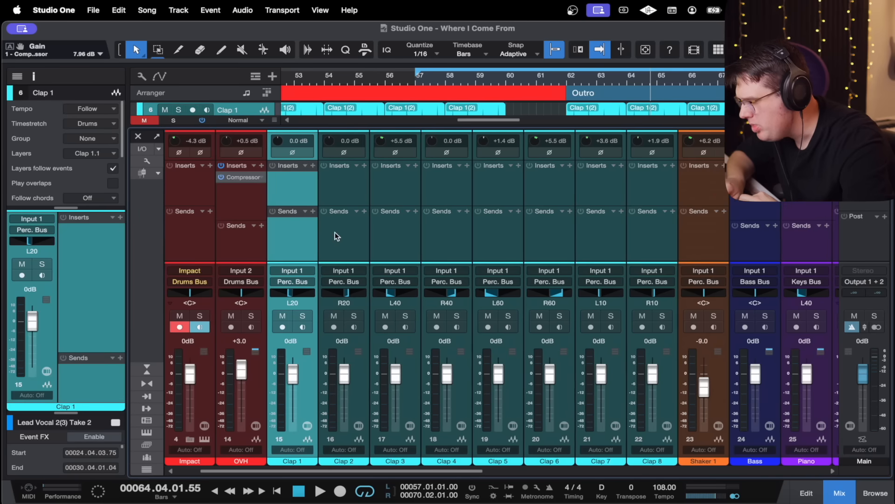
pyautogui.hscroll(2, 335, 233)
pyautogui.click(514, 242)
pyautogui.hscroll(3, 518, 242)
pyautogui.click(536, 239)
pyautogui.hscroll(1, 555, 236)
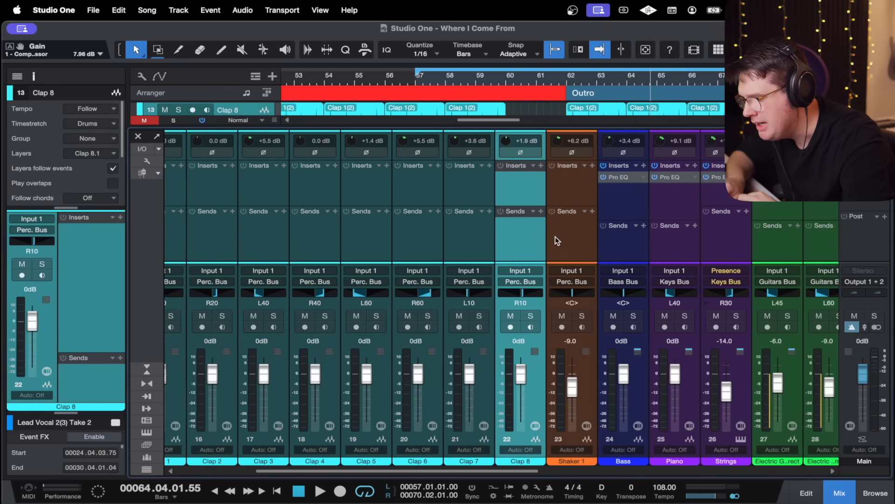
pyautogui.hscroll(15, 557, 239)
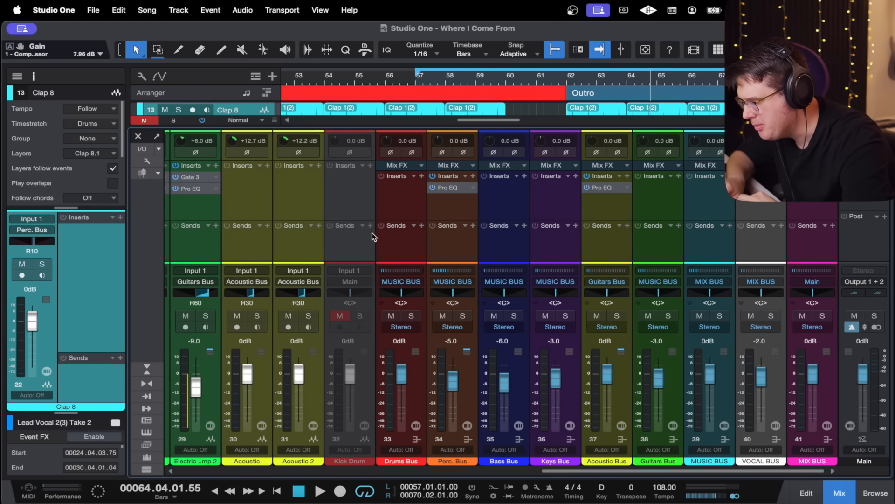
pyautogui.click(454, 208)
pyautogui.click(474, 177)
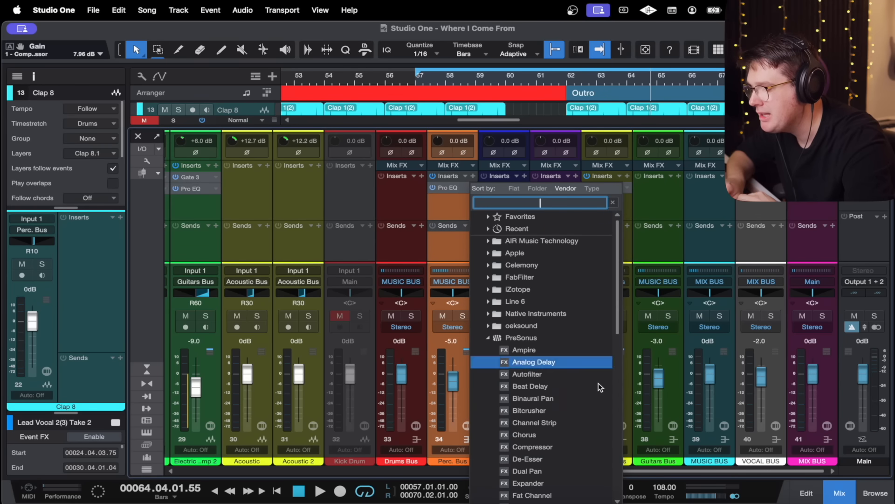
pyautogui.scroll(-5, 592, 383)
pyautogui.click(584, 386)
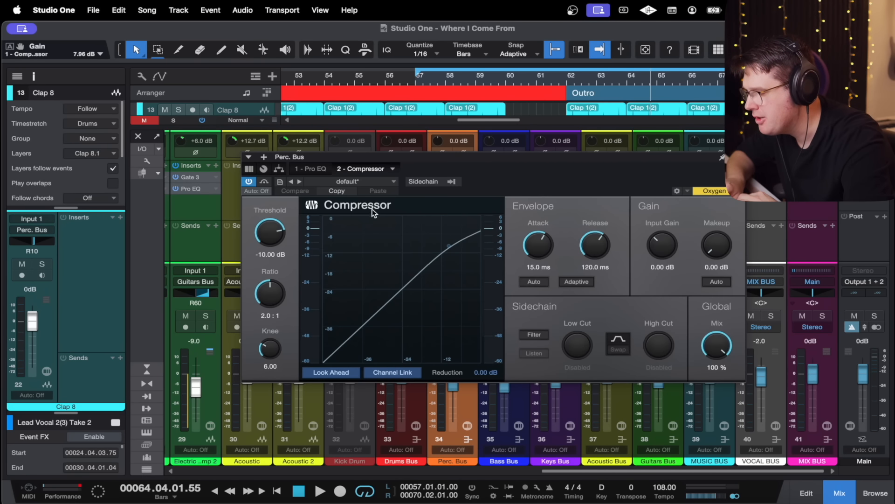
# Load the Percussion preset from the Drums presets into the Perc. Bus Compressor
pyautogui.click(351, 179)
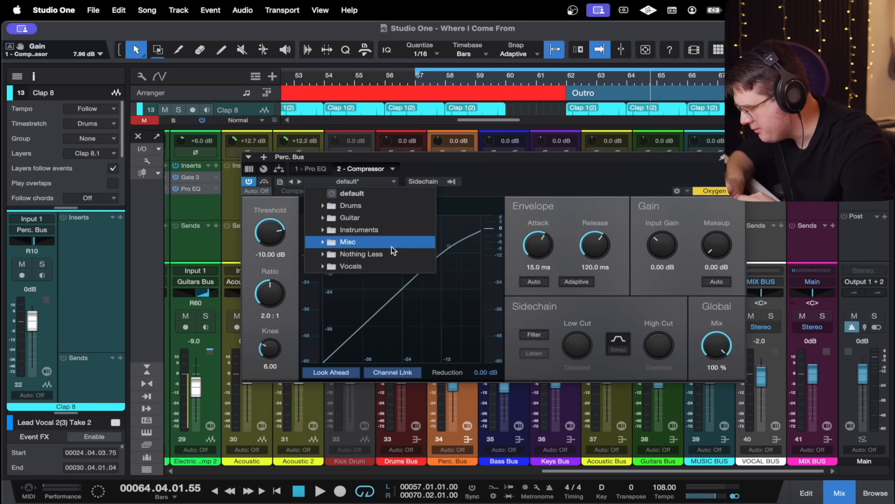
pyautogui.click(394, 206)
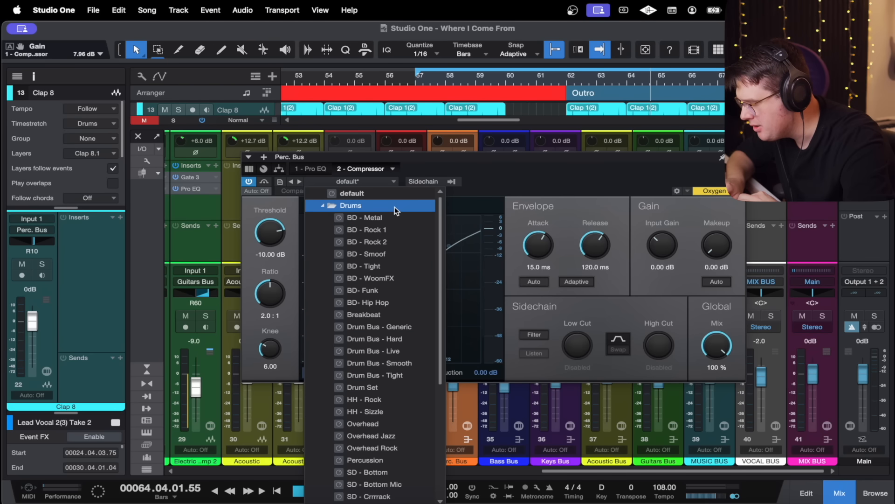
pyautogui.scroll(-3, 406, 270)
pyautogui.scroll(-5, 415, 322)
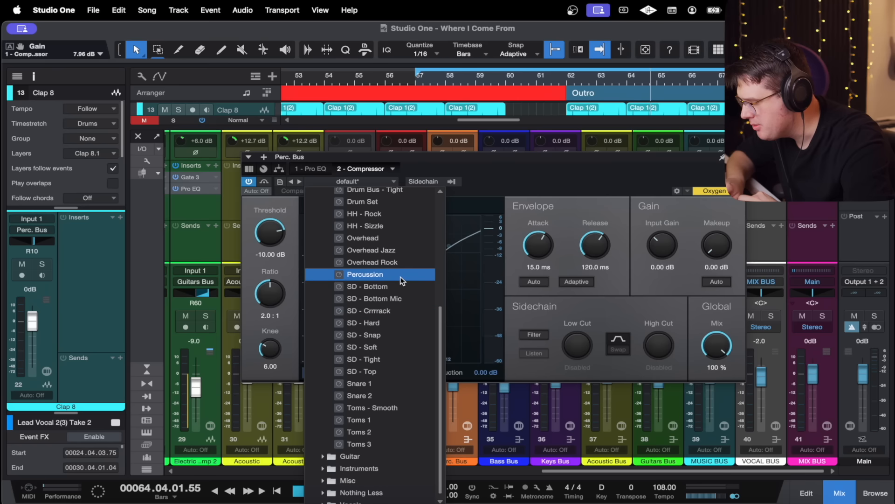
pyautogui.click(400, 278)
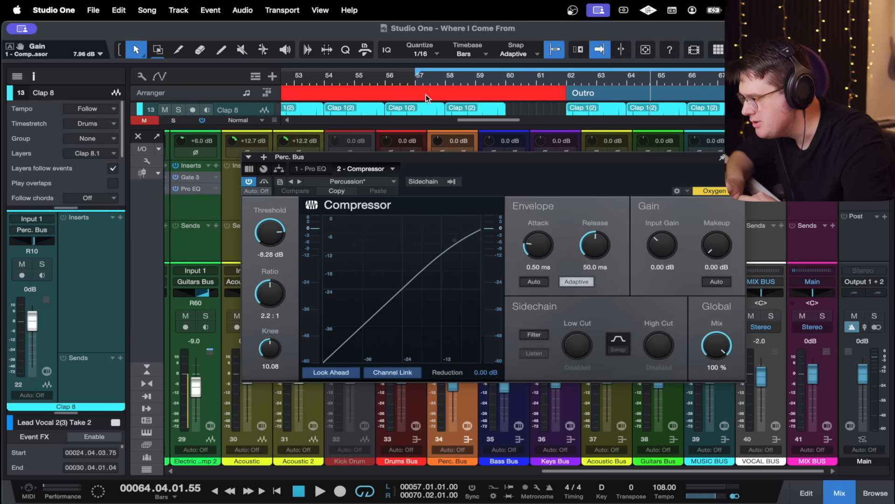
# Set the loop range over Chorus 2 from 50.02.01 to 59.01.01 and play it with the Perc. Bus soloed
pyautogui.hscroll(3, 480, 95)
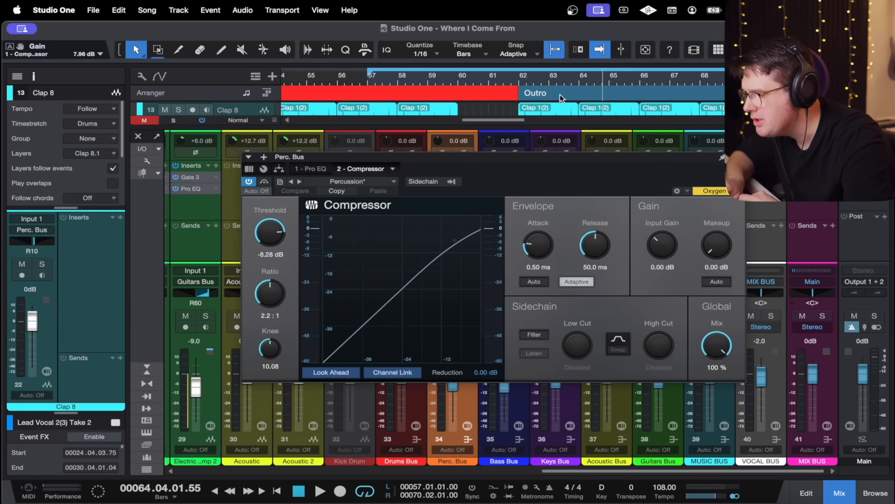
pyautogui.hscroll(-10, 390, 79)
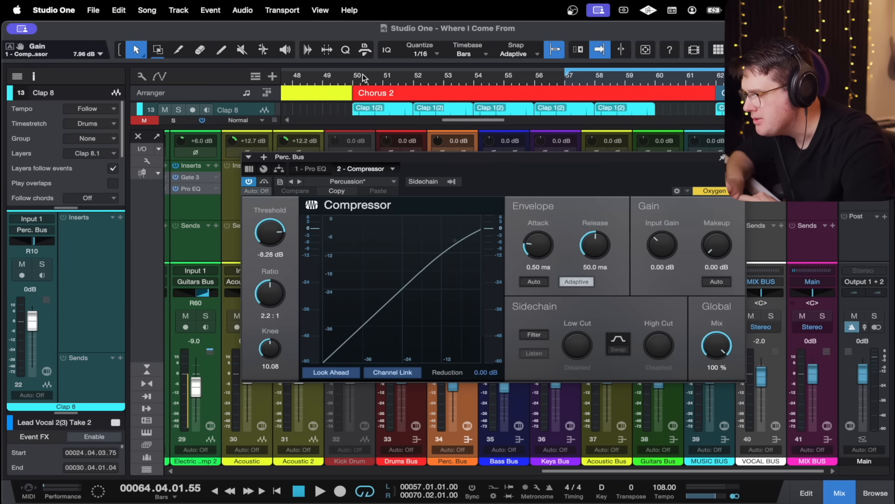
pyautogui.moveTo(367, 68); pyautogui.dragTo(625, 82)
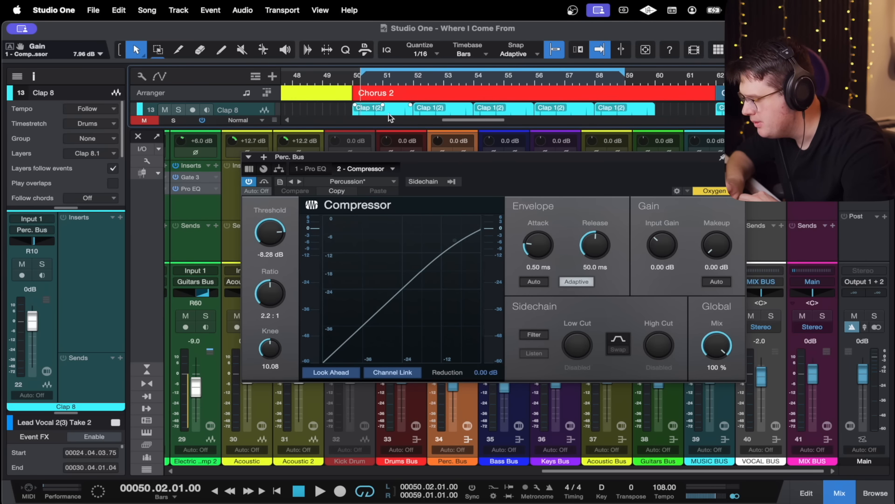
pyautogui.press('space')
pyautogui.press('s')
# Set the Perc. Bus Compressor's threshold to -28.68 dB and makeup gain to 6.00 dB during playback
pyautogui.moveTo(272, 232); pyautogui.dragTo(280, 278)
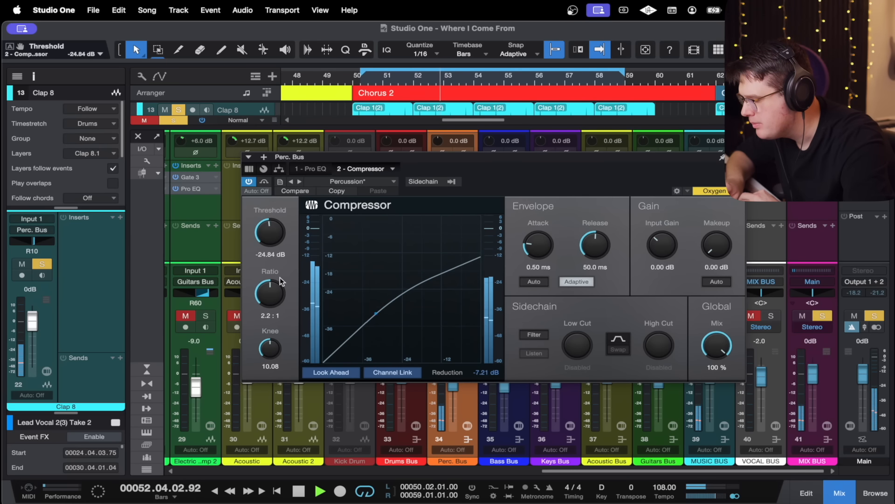
pyautogui.moveTo(273, 235); pyautogui.dragTo(273, 245)
pyautogui.moveTo(717, 238); pyautogui.dragTo(718, 232)
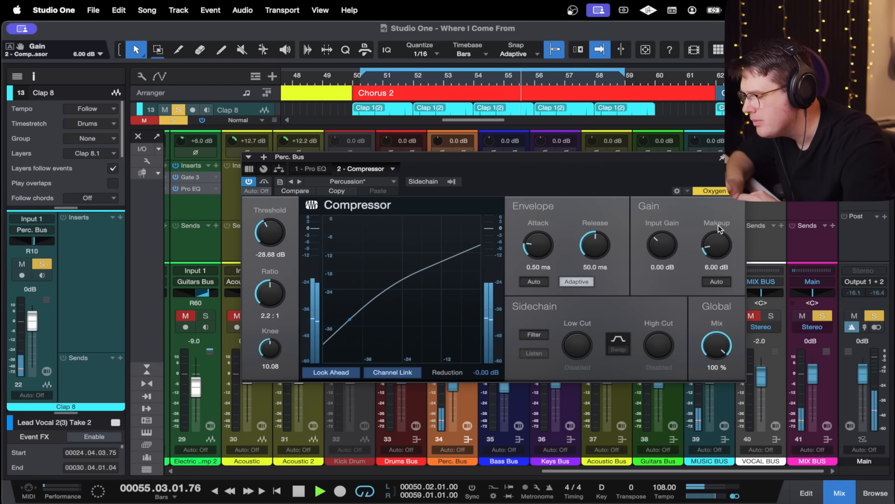
# Compare the Perc. Bus Compressor bypassed and active, set its makeup gain to 5.52 dB and close its window
pyautogui.click(263, 181)
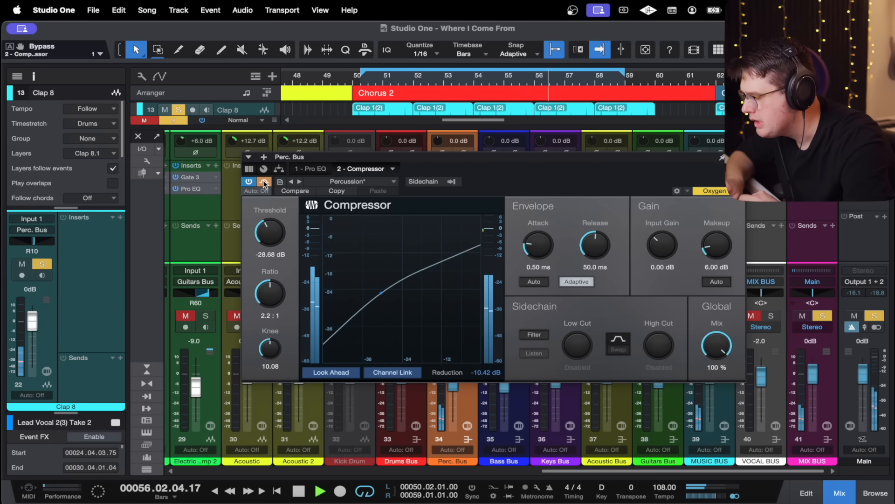
pyautogui.click(264, 182)
pyautogui.moveTo(708, 247); pyautogui.dragTo(708, 249)
pyautogui.click(739, 158)
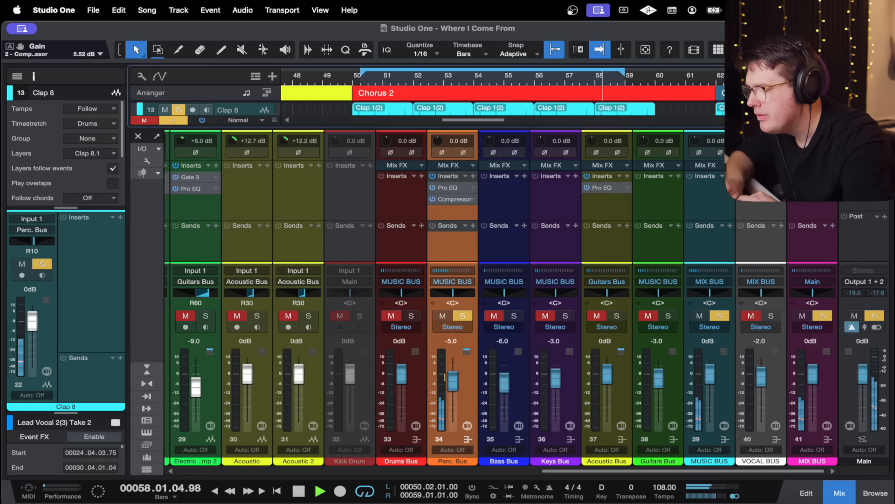
# Unsolo the Perc. Bus, play the full mix from bar 51 and set the Perc. Bus volume to -4 dB
pyautogui.press('space')
pyautogui.press('s')
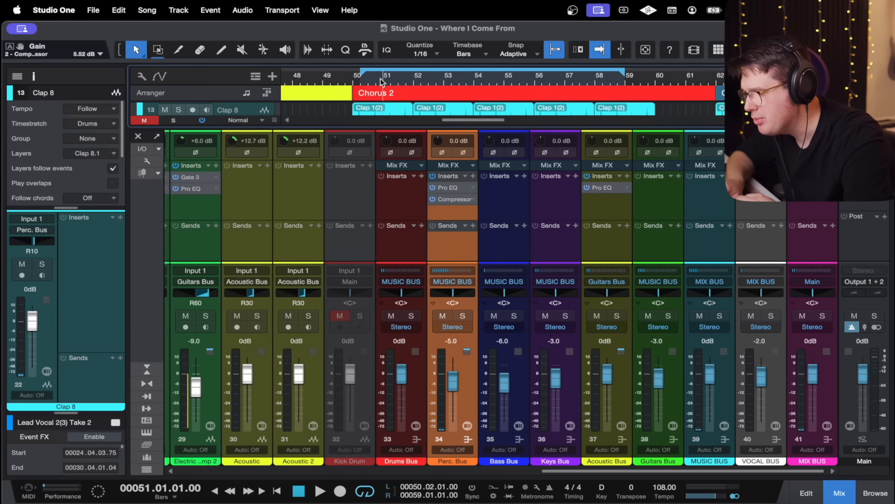
pyautogui.press('space')
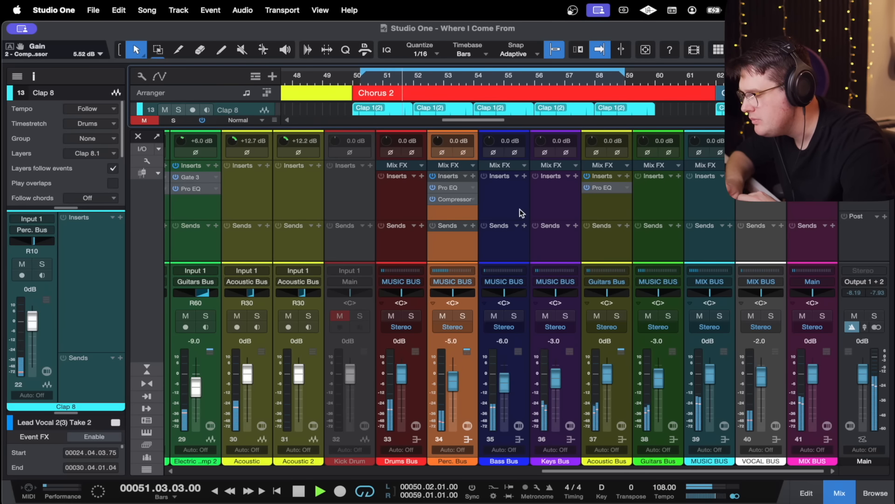
pyautogui.hscroll(-3, 520, 212)
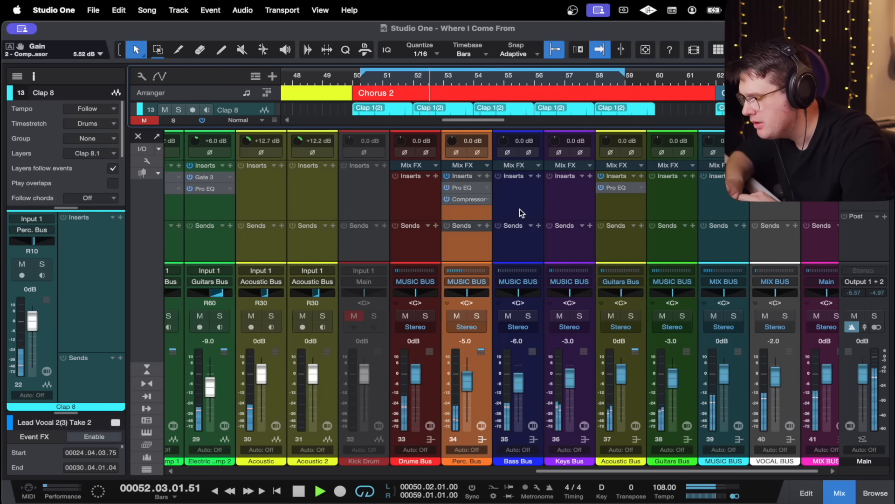
pyautogui.hscroll(2, 569, 206)
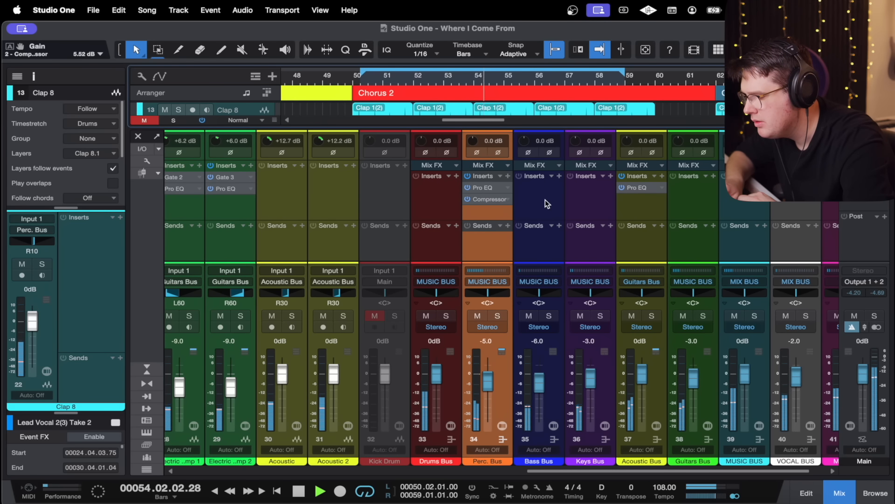
pyautogui.click(490, 340)
pyautogui.write('-4')
pyautogui.press('Return')
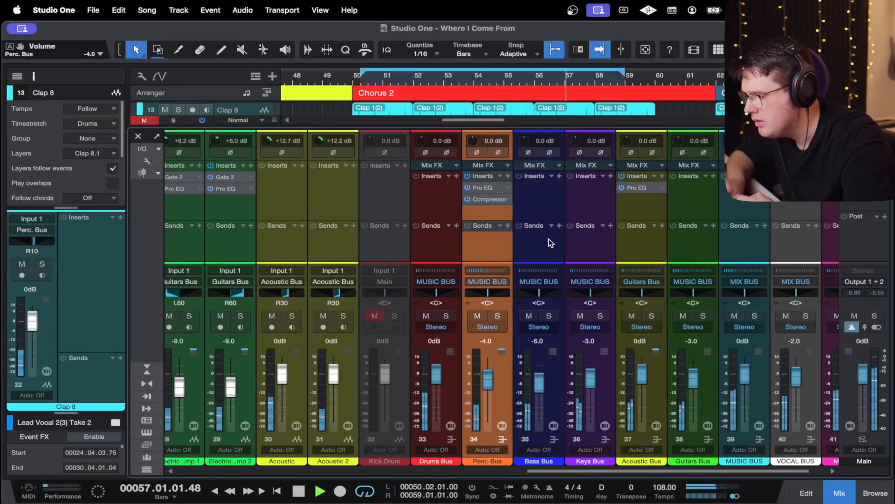
# Stop playback and insert a PreSonus Compressor on the Bass Bus
pyautogui.hscroll(1, 532, 205)
pyautogui.hscroll(3, 533, 205)
pyautogui.click(499, 197)
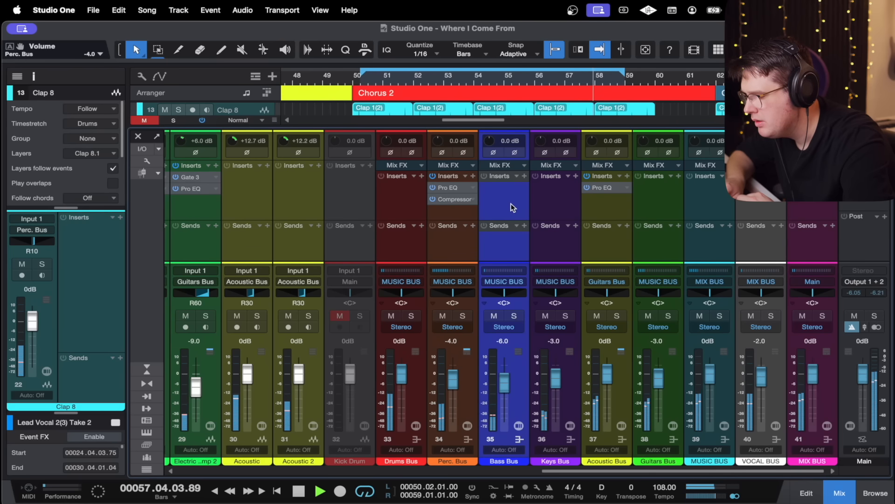
pyautogui.click(563, 204)
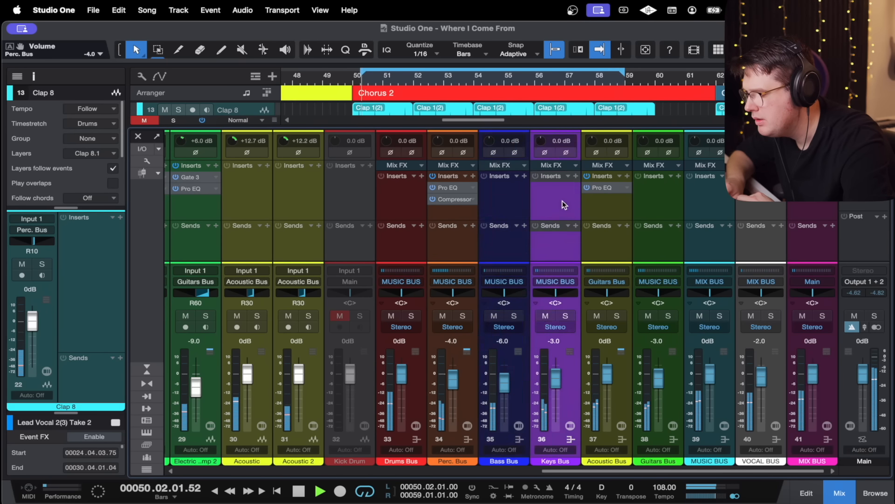
pyautogui.press('space')
pyautogui.click(514, 201)
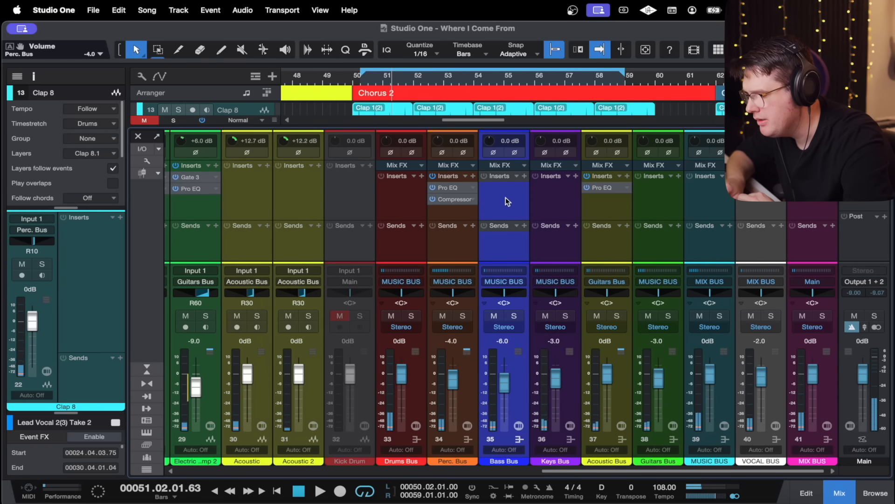
pyautogui.click(524, 177)
pyautogui.scroll(-2, 617, 410)
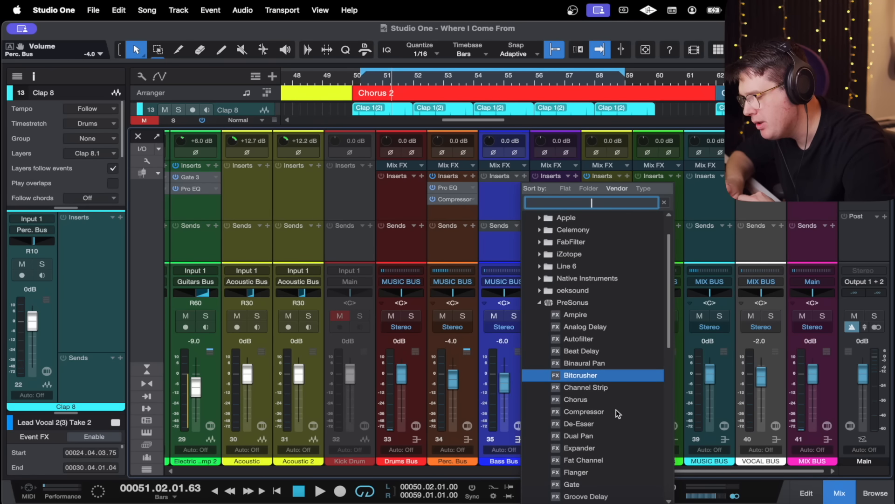
pyautogui.click(615, 411)
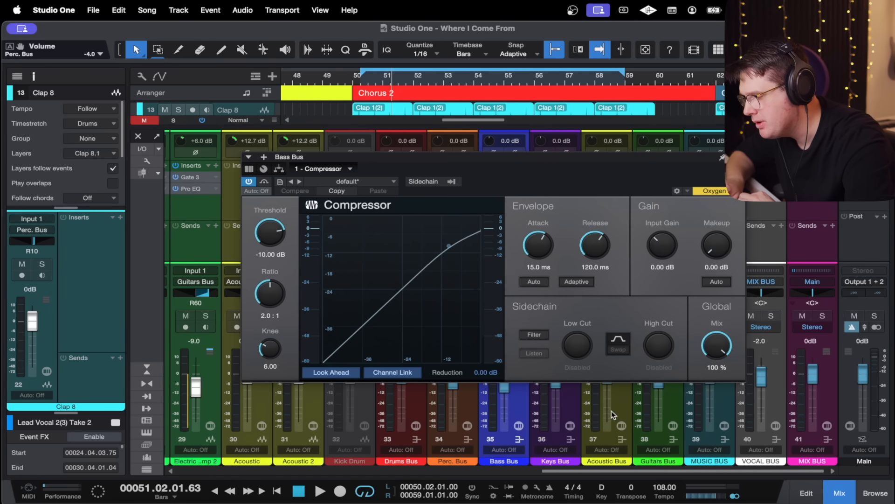
# Load the Bass - Guitar preset in the Bass Bus Compressor and set its ratio to 5.1 : 1
pyautogui.click(388, 183)
pyautogui.click(394, 220)
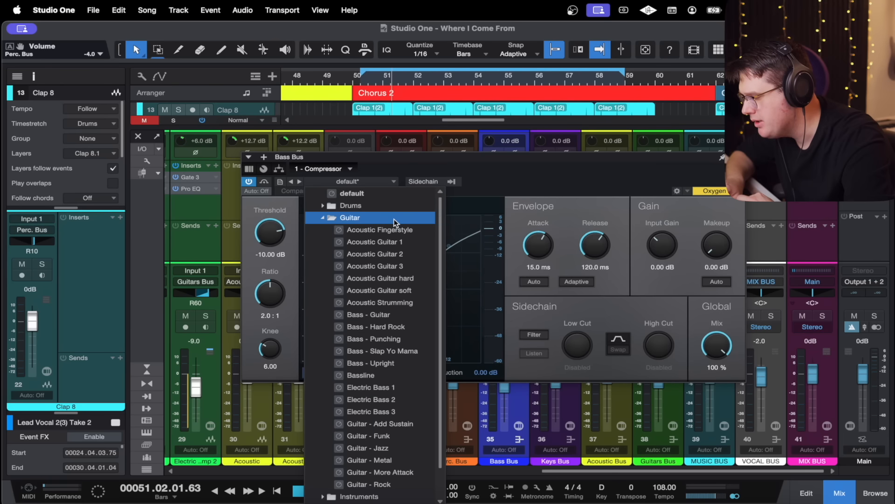
pyautogui.scroll(-2, 418, 303)
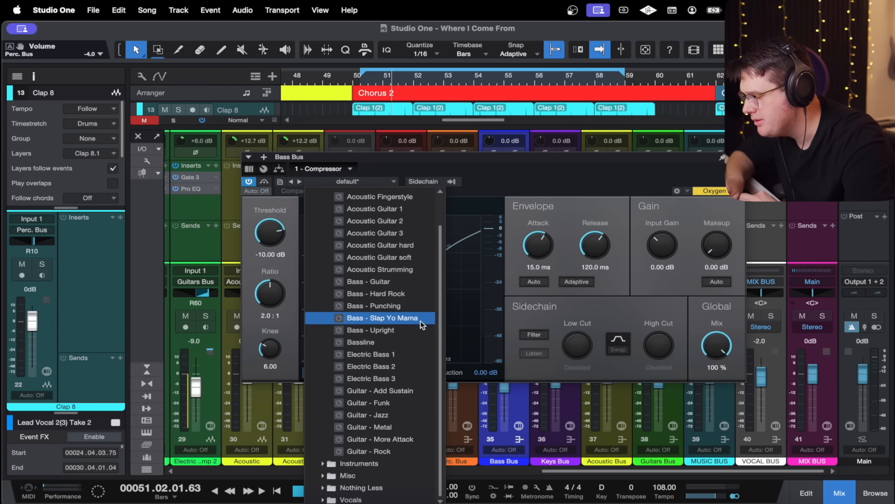
pyautogui.click(420, 283)
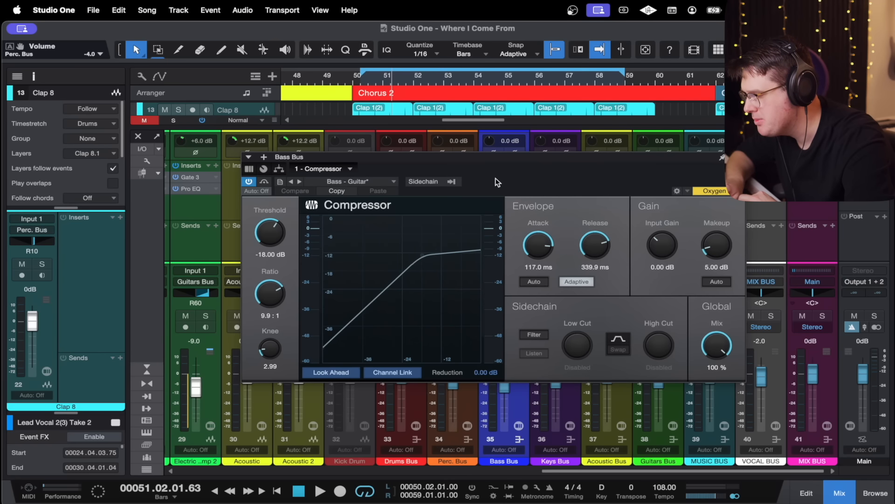
pyautogui.moveTo(500, 162); pyautogui.dragTo(517, 194)
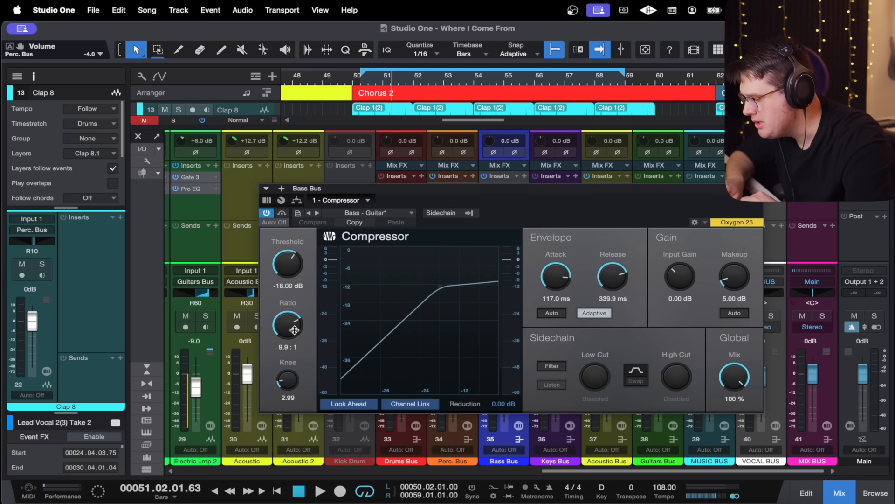
pyautogui.moveTo(294, 330); pyautogui.dragTo(296, 337)
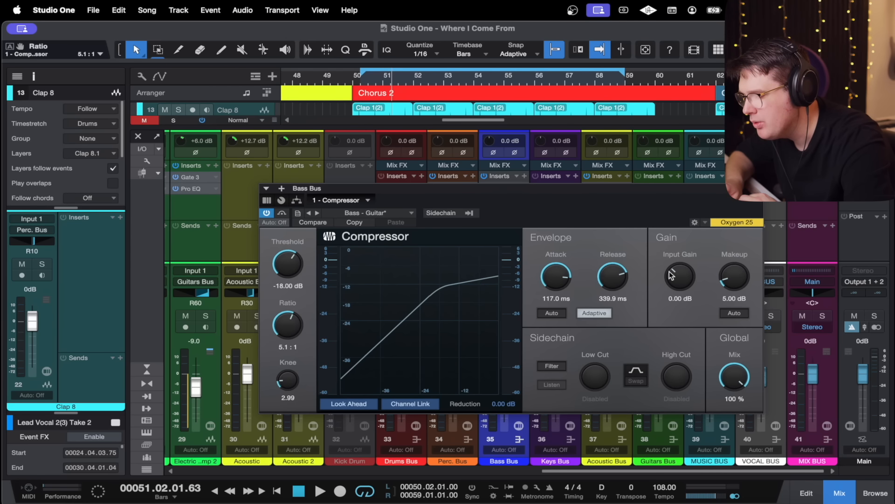
# Solo the Bass Bus, play from 50.03.01 and set its Compressor's threshold to -24.48 dB
pyautogui.click(369, 78)
pyautogui.press('s')
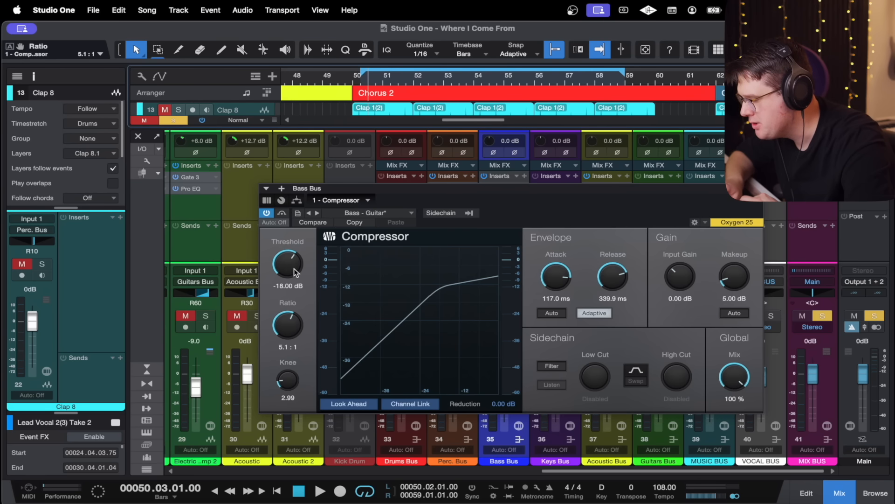
pyautogui.press('space')
pyautogui.moveTo(293, 270); pyautogui.dragTo(294, 286)
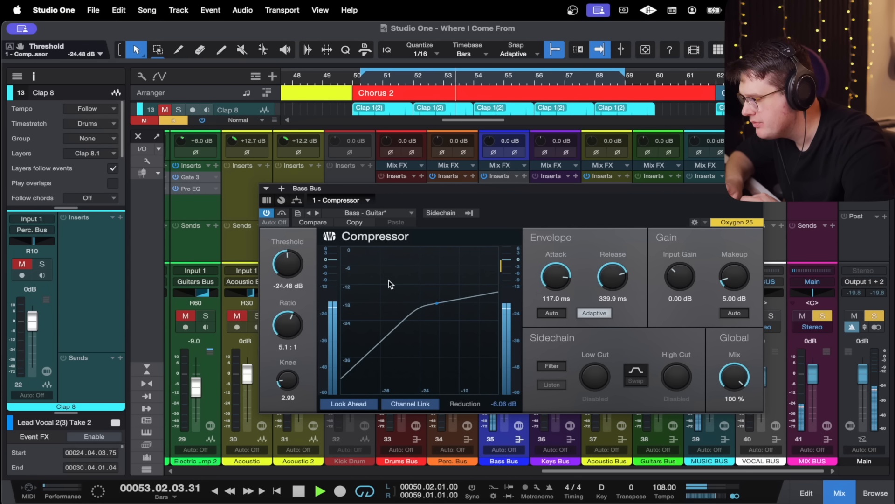
# Compare the Bass Bus Compressor bypassed and active during playback, and stop playback
pyautogui.click(285, 213)
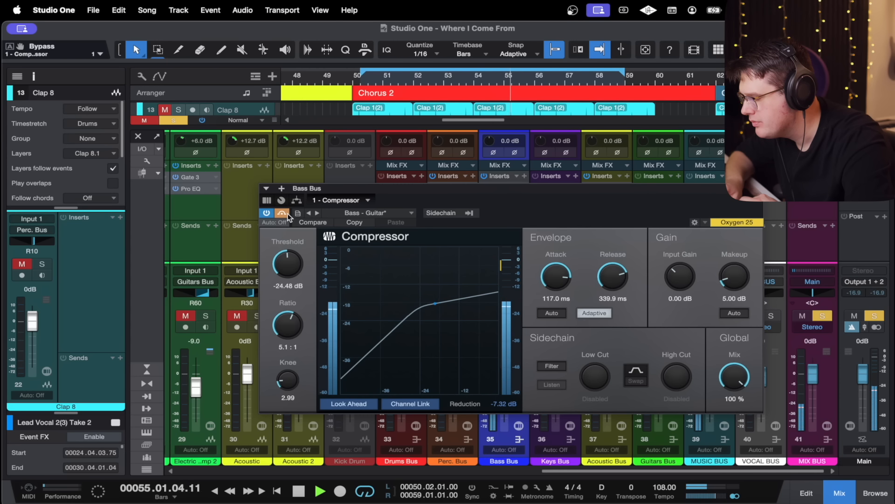
pyautogui.click(287, 213)
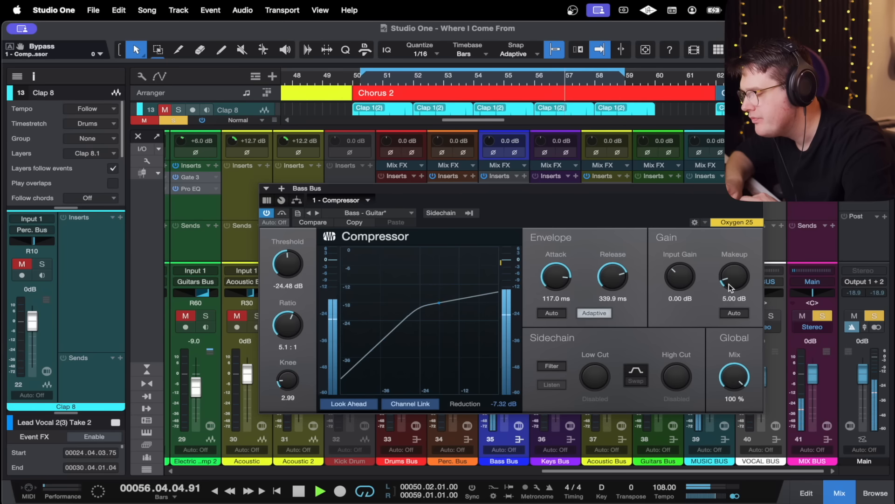
pyautogui.press('space')
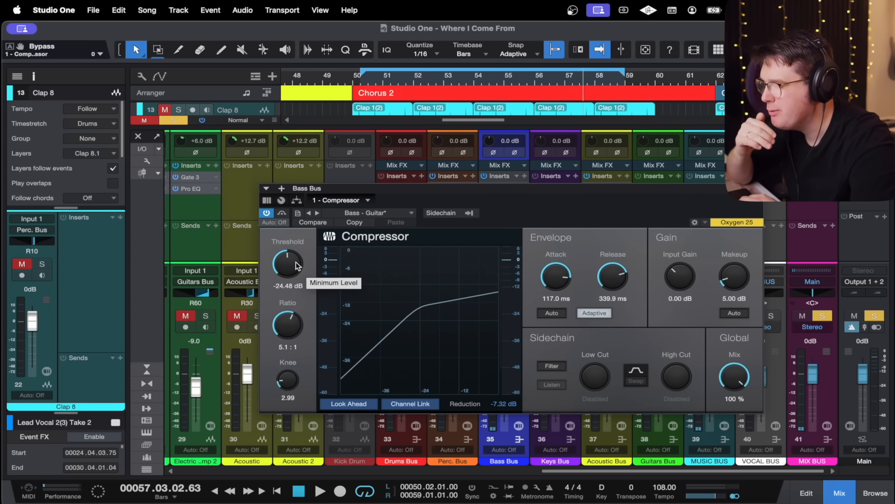
pyautogui.moveTo(334, 284)
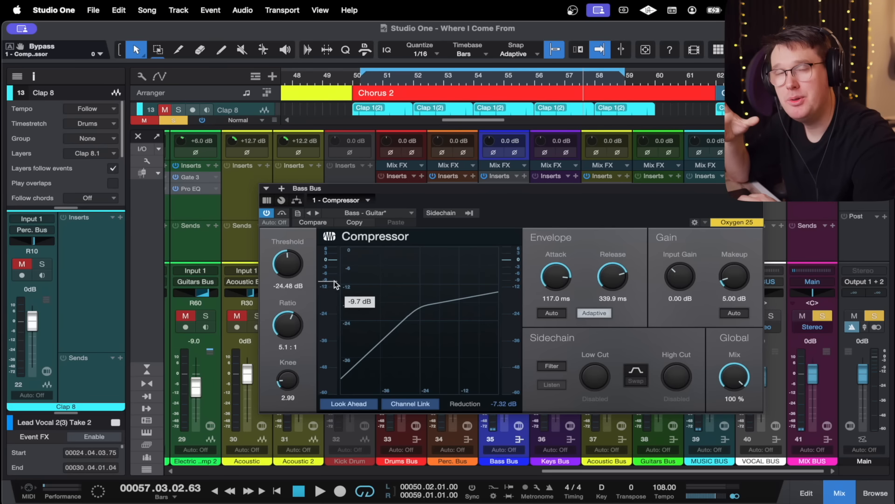
pyautogui.moveTo(505, 268)
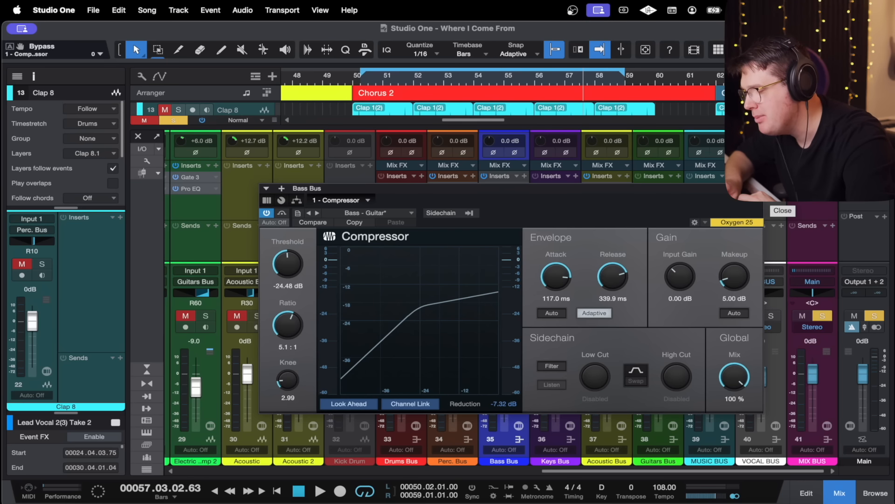
# Recheck the soloed Bass Bus with its Compressor bypassed and active from bar 52, close the plug-in window and unsolo the bus
pyautogui.click(420, 80)
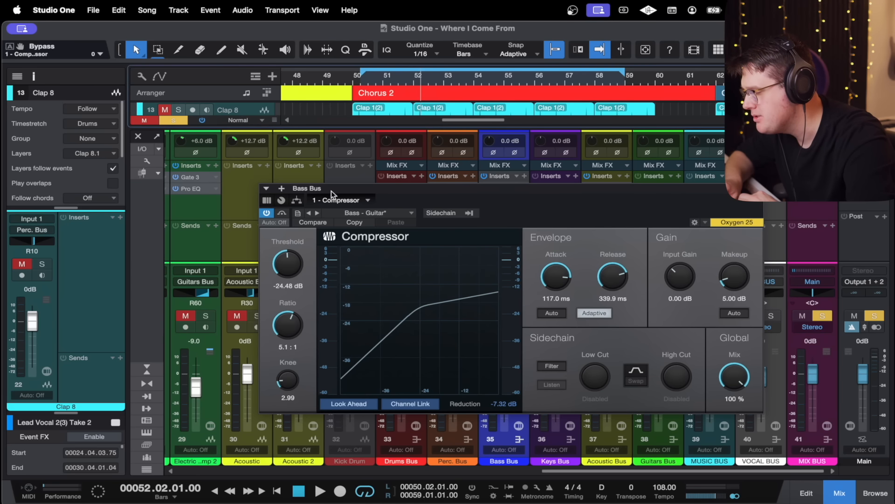
pyautogui.press('space')
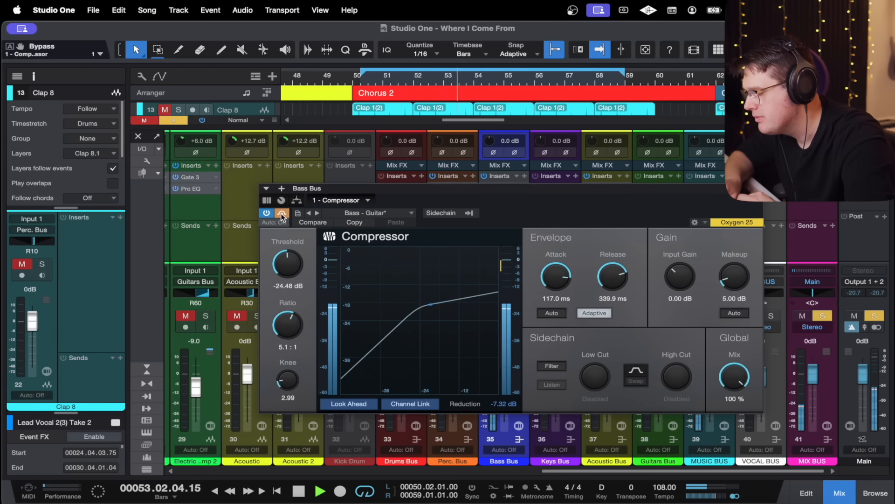
pyautogui.press('space')
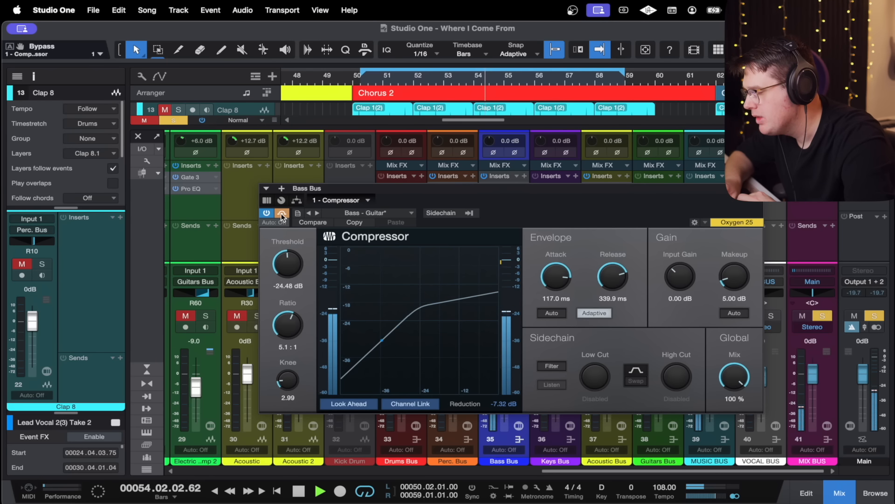
pyautogui.click(440, 74)
pyautogui.press('space')
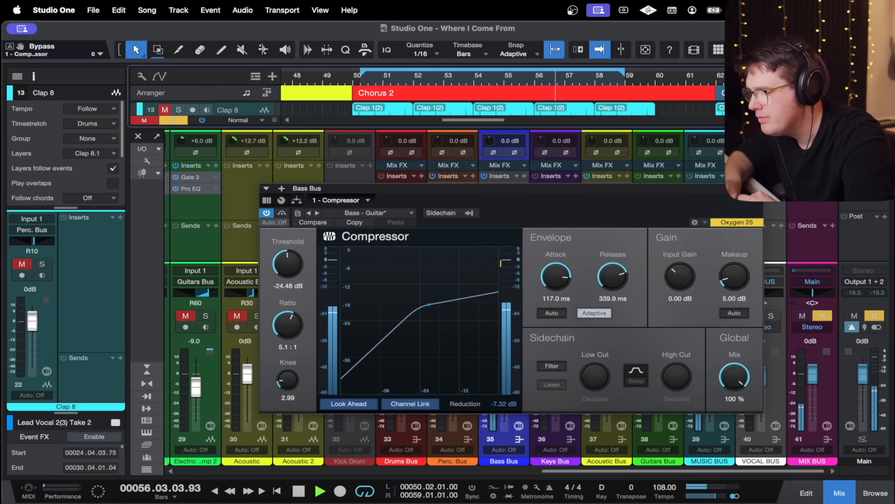
pyautogui.press('space')
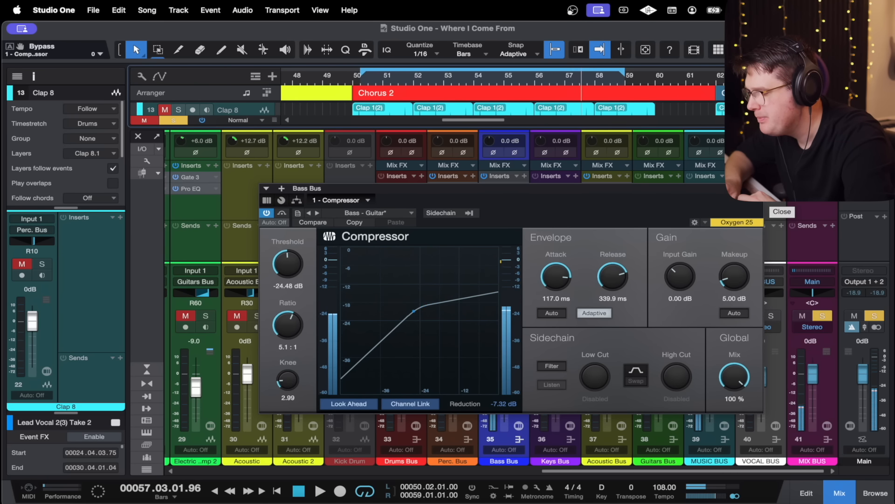
pyautogui.click(758, 188)
pyautogui.press('s')
# Insert a PreSonus Compressor on the Keys Bus
pyautogui.click(555, 205)
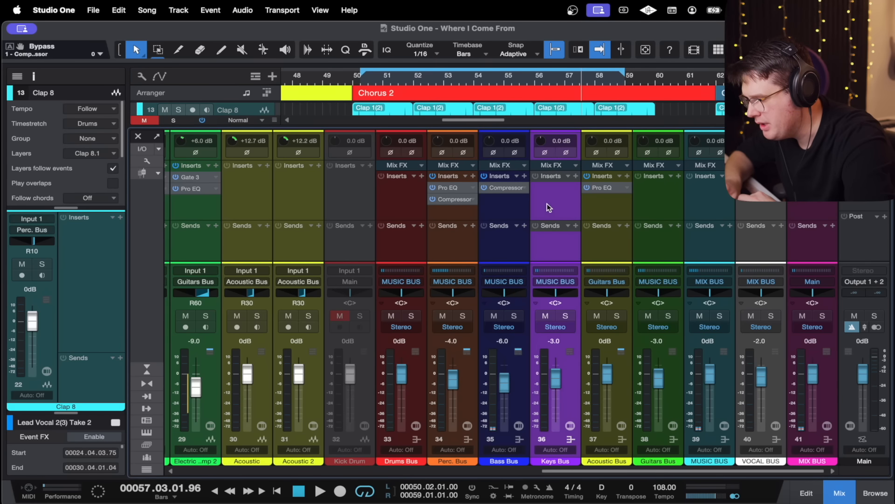
pyautogui.click(576, 176)
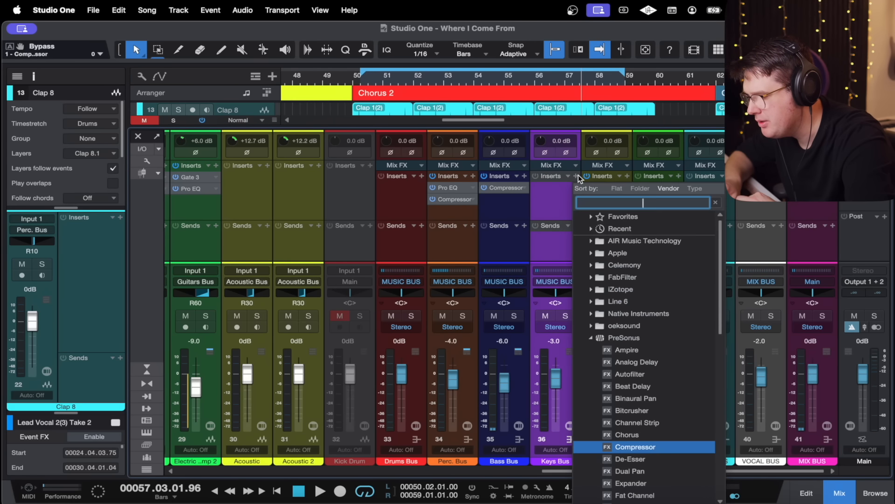
pyautogui.scroll(-5, 653, 373)
pyautogui.click(684, 333)
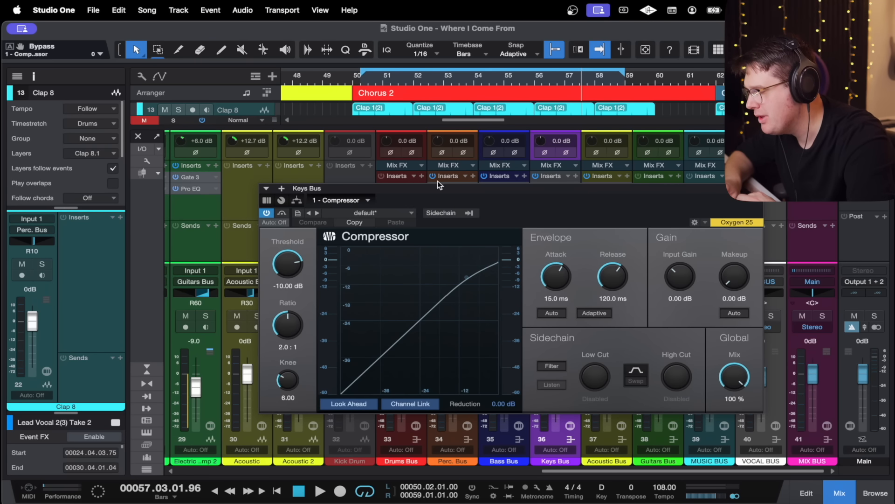
# Play the soloed Keys Bus from 50.03.01 and set its Compressor's threshold to -23.92 dB, ratio to 3.8 : 1 and attack to 34.4 ms
pyautogui.click(369, 79)
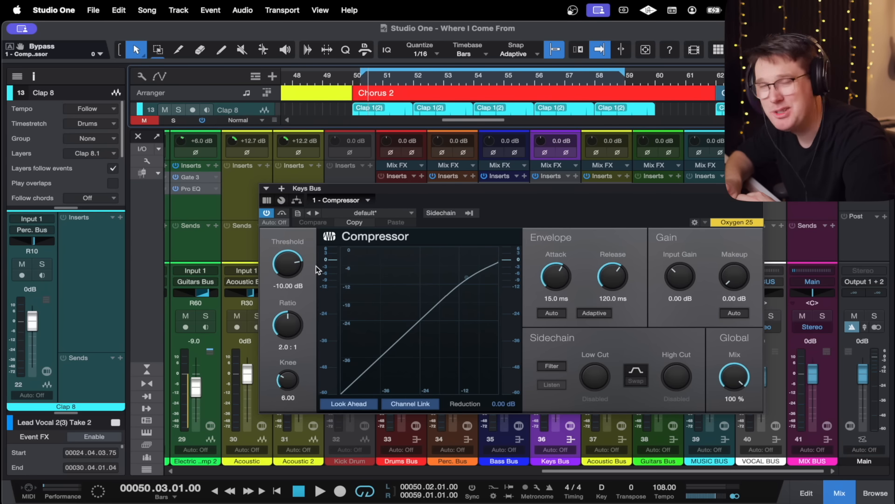
pyautogui.press('space')
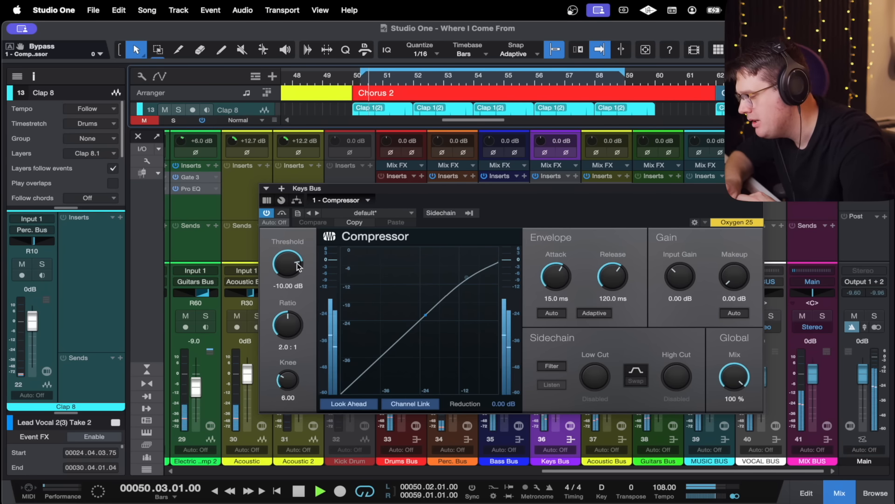
pyautogui.press('s')
pyautogui.moveTo(289, 269); pyautogui.dragTo(291, 293)
pyautogui.moveTo(290, 325); pyautogui.dragTo(290, 319)
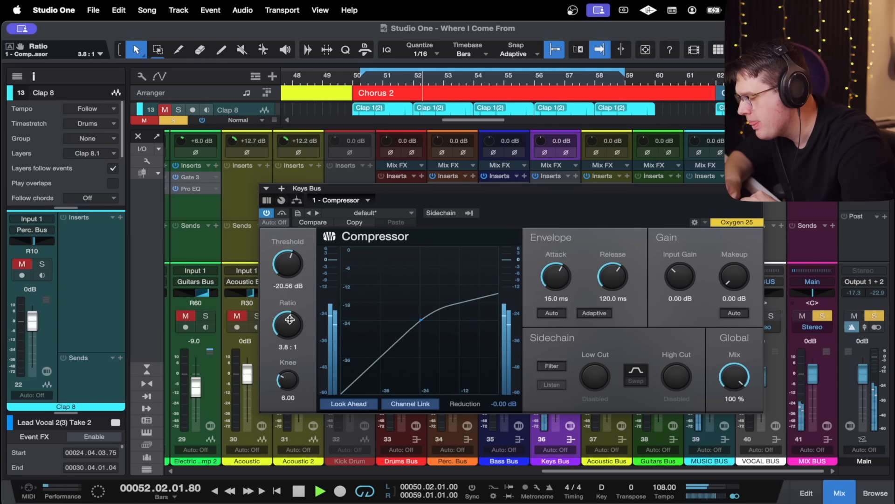
pyautogui.moveTo(286, 259); pyautogui.dragTo(288, 267)
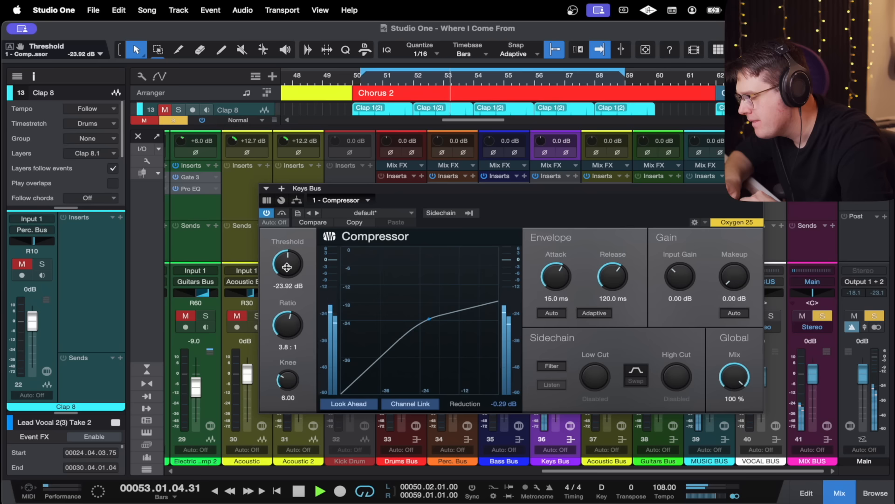
pyautogui.moveTo(556, 277); pyautogui.dragTo(560, 269)
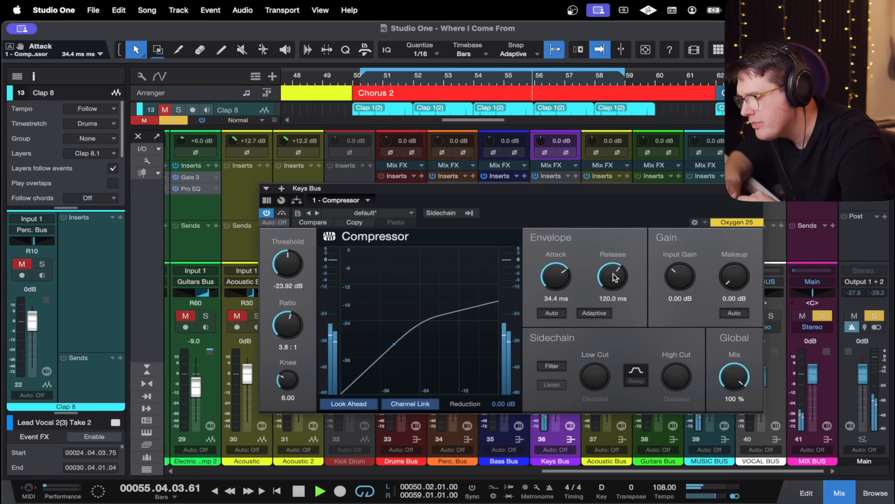
# Set the Keys Bus Compressor's threshold to -35.92 dB, ratio to 2.0 : 1, knee to 4.01 and release to 50.1 ms
pyautogui.moveTo(288, 280); pyautogui.dragTo(286, 288)
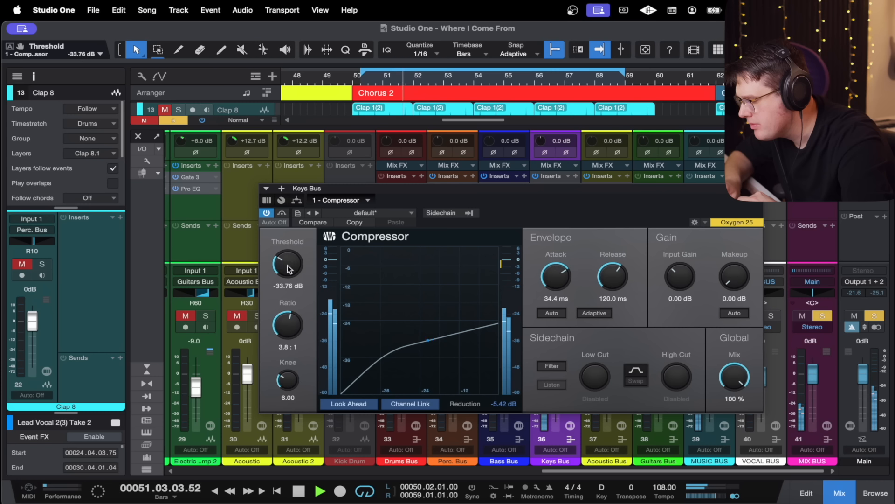
pyautogui.moveTo(292, 320); pyautogui.dragTo(289, 335)
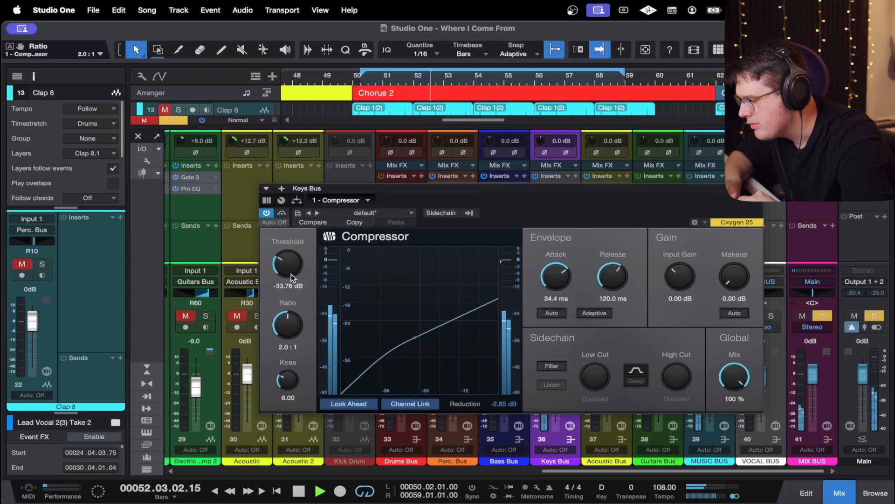
pyautogui.moveTo(281, 372); pyautogui.dragTo(287, 395)
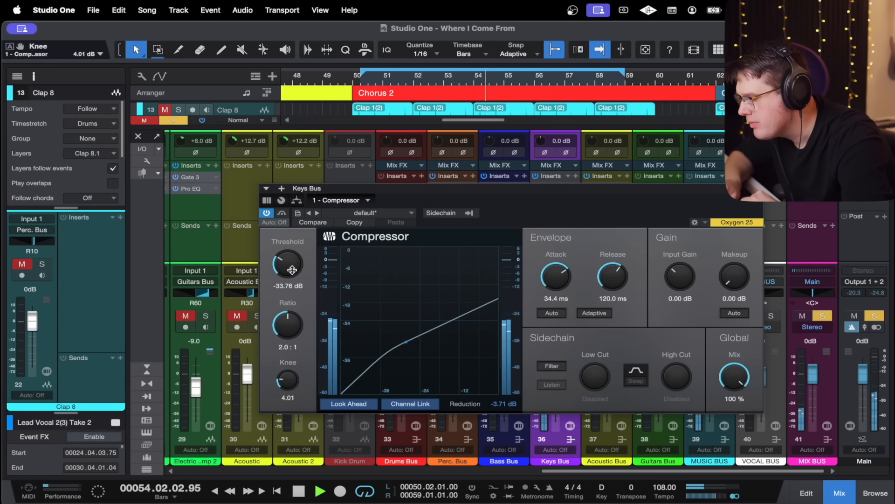
pyautogui.moveTo(292, 269); pyautogui.dragTo(292, 279)
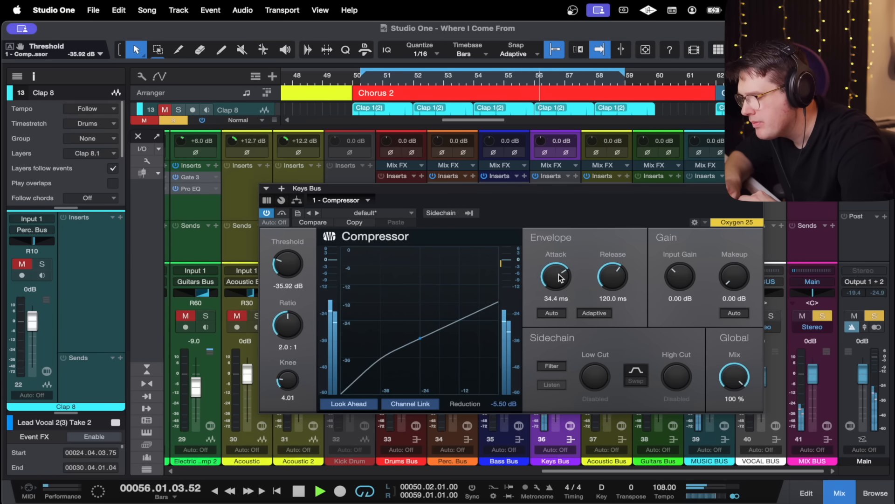
pyautogui.moveTo(613, 279); pyautogui.dragTo(614, 290)
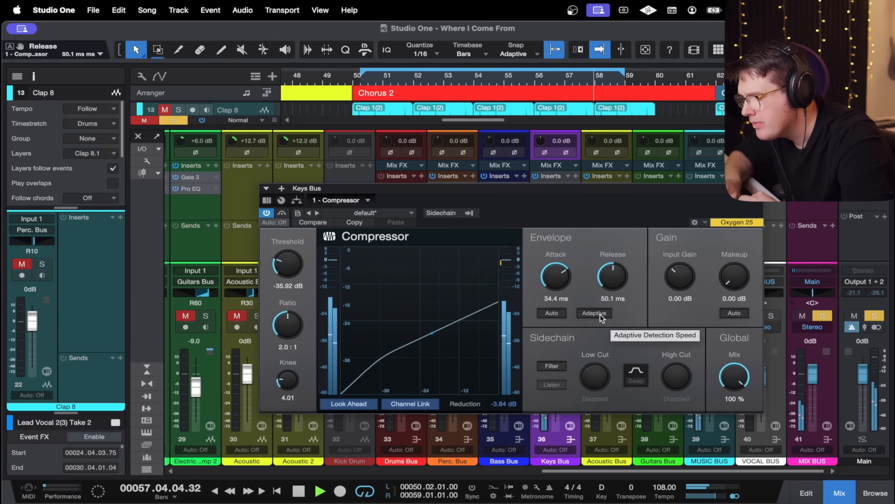
# Set the Keys Bus Compressor's makeup gain to 1.92 dB, comparing it with the plug-in bypassed and active
pyautogui.moveTo(736, 274); pyautogui.dragTo(736, 275)
pyautogui.click(281, 214)
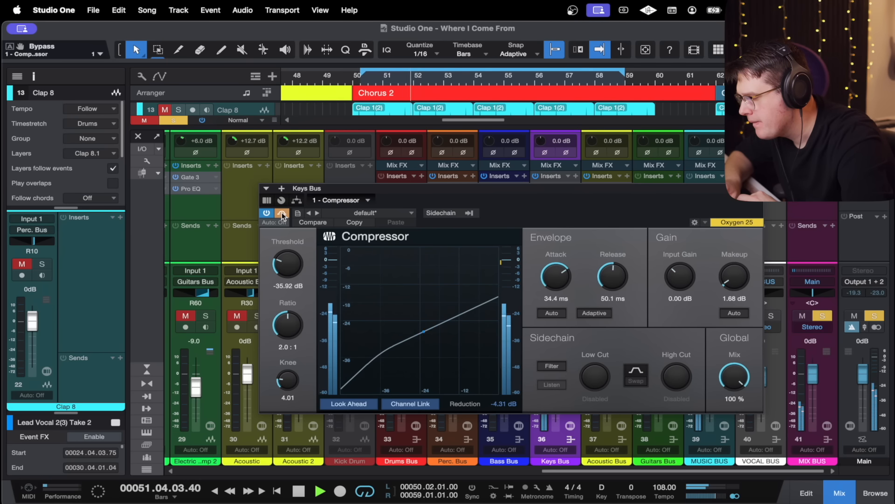
pyautogui.click(282, 214)
pyautogui.moveTo(742, 274); pyautogui.dragTo(740, 273)
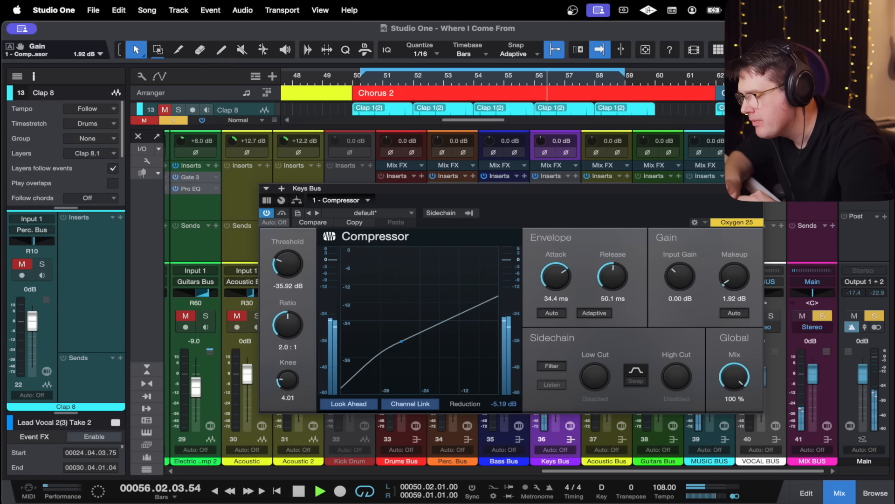
# Set the Keys Bus Compressor's attack to 18.5 ms, knee to 7.39 and release to 70.5 ms, close the plug-in window and unsolo the bus
pyautogui.moveTo(555, 278); pyautogui.dragTo(555, 288)
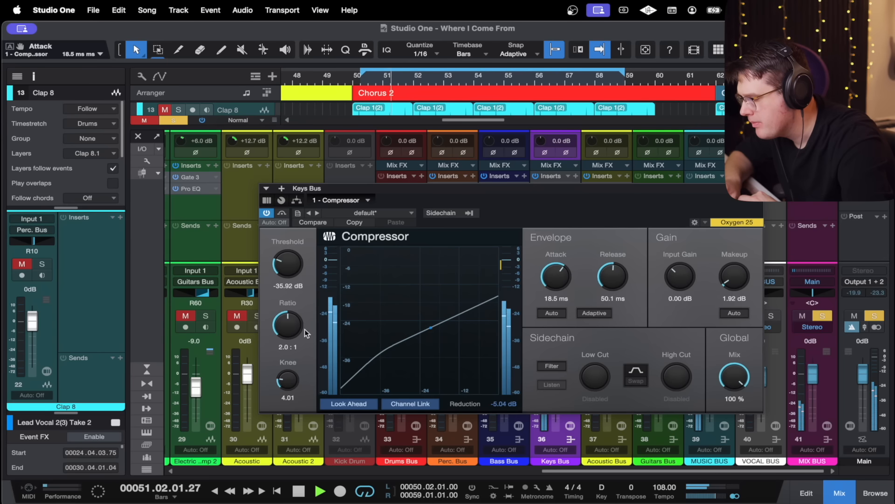
pyautogui.moveTo(293, 366); pyautogui.dragTo(295, 366)
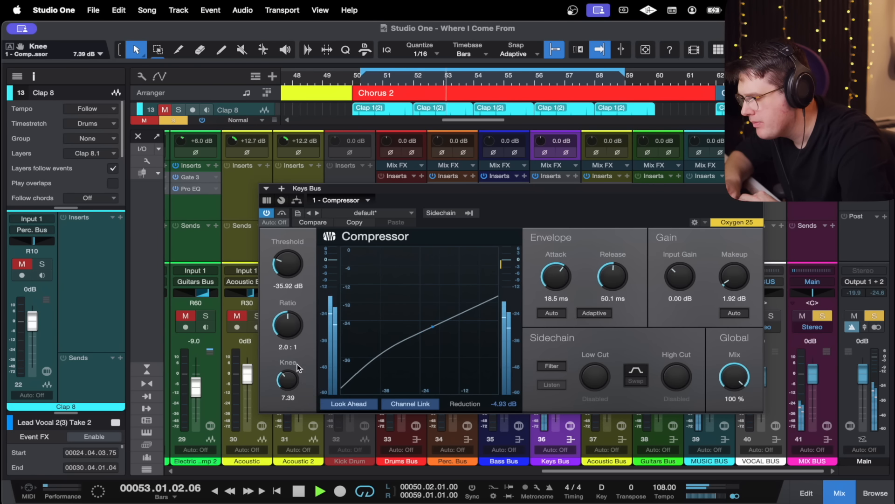
pyautogui.moveTo(624, 277); pyautogui.dragTo(625, 273)
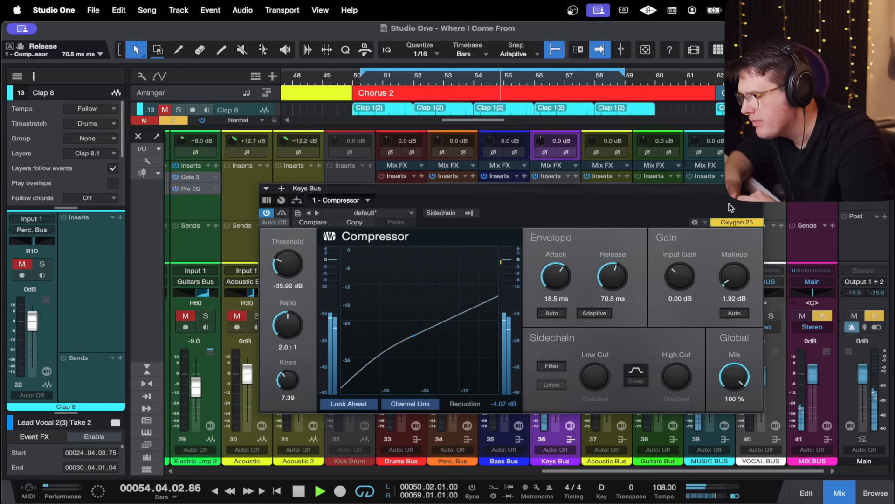
pyautogui.click(757, 188)
pyautogui.press('space')
pyautogui.press('s')
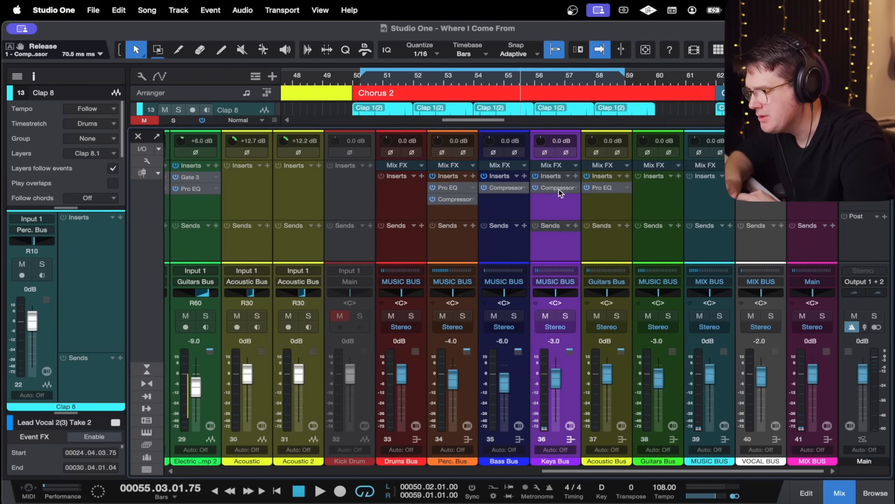
pyautogui.click(559, 189)
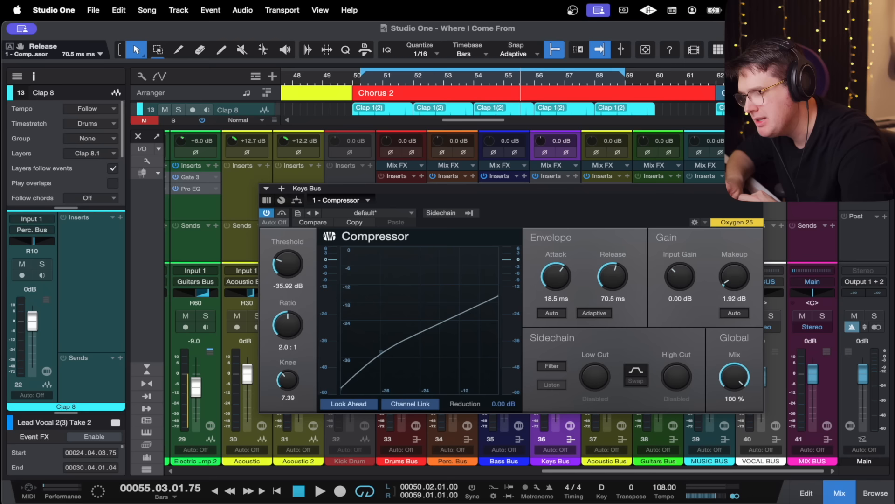
pyautogui.click(756, 188)
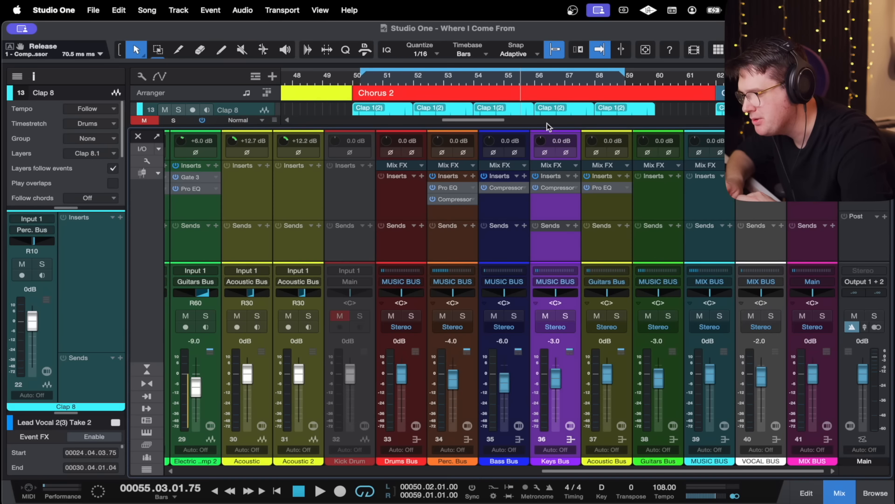
# Play the full mix from 49.02.01 and extend the loop range to start at 49.04.01
pyautogui.click(366, 80)
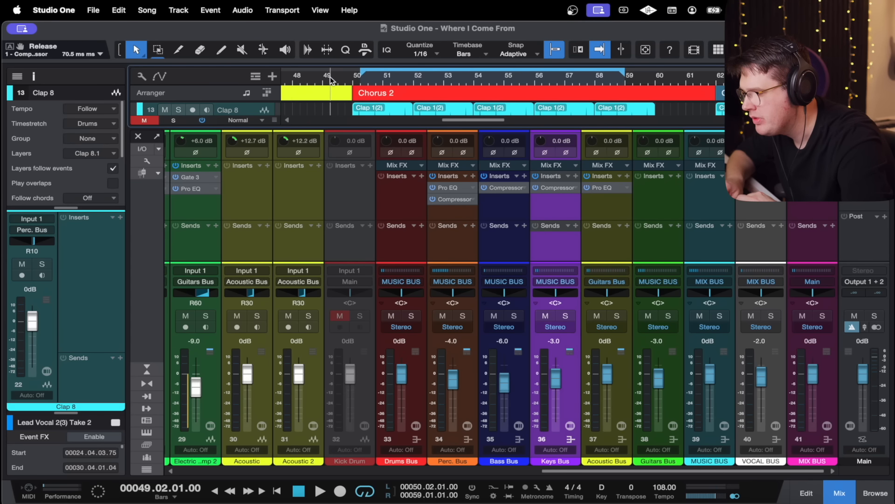
pyautogui.press('space')
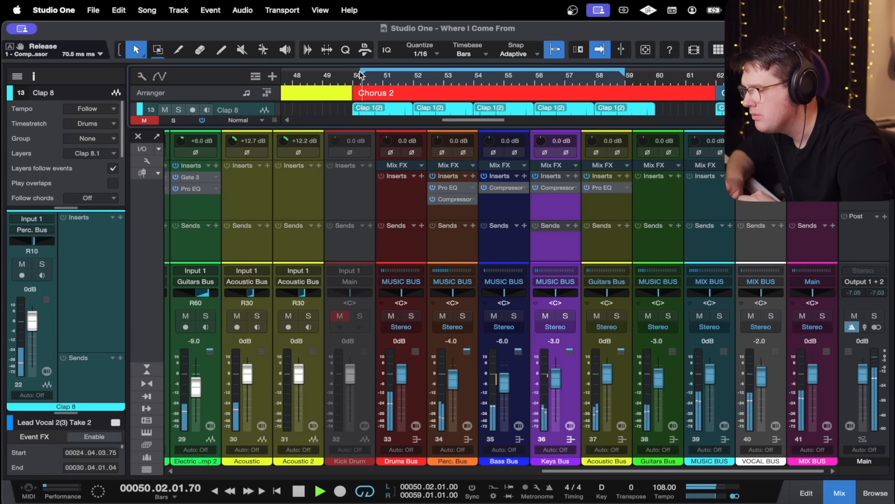
pyautogui.moveTo(364, 72); pyautogui.dragTo(348, 71)
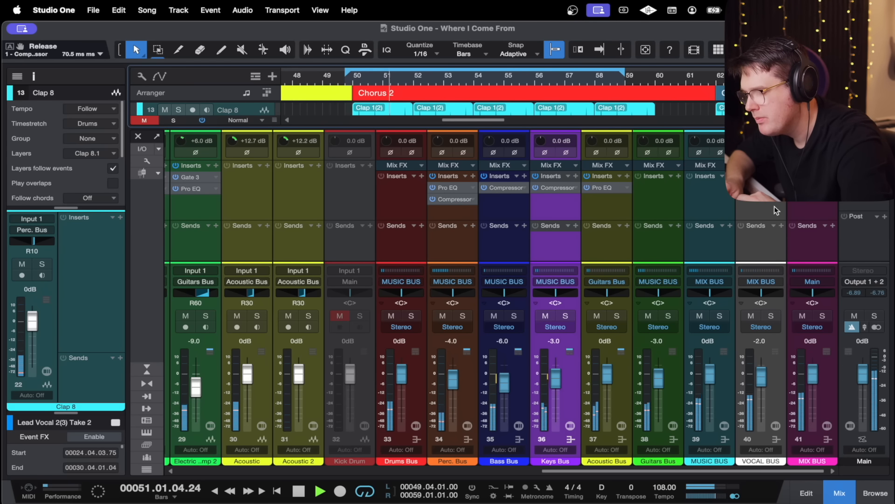
# Lower the VOCAL BUS volume to -3 dB, and further to -4 dB, while the full mix plays
pyautogui.click(759, 342)
pyautogui.write('-4')
pyautogui.press('BackSpace')
pyautogui.press('BackSpace')
pyautogui.write('-3')
pyautogui.press('Return')
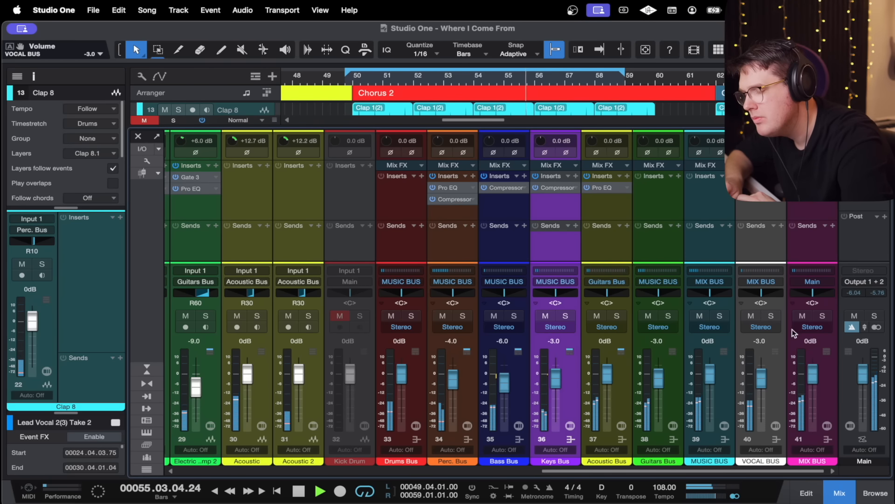
pyautogui.click(760, 340)
pyautogui.write('-4')
pyautogui.press('Return')
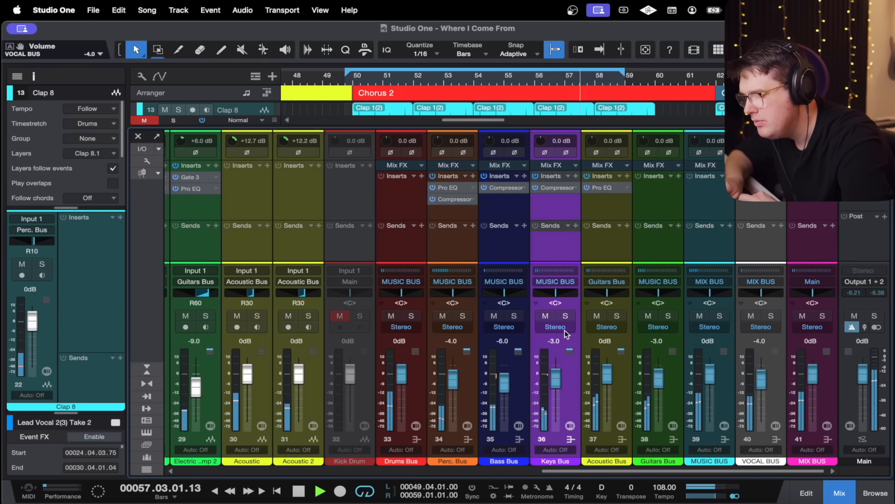
# Insert a PreSonus Compressor after the Pro EQ on the Acoustic Bus
pyautogui.click(613, 202)
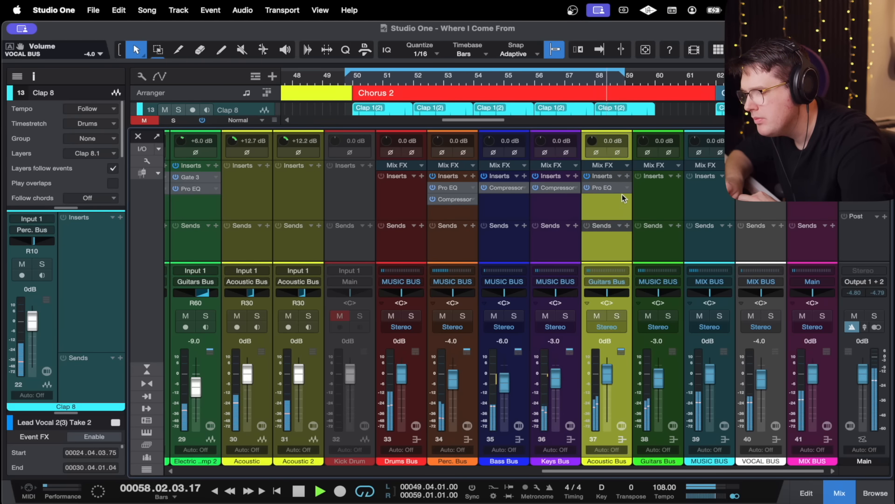
pyautogui.click(627, 176)
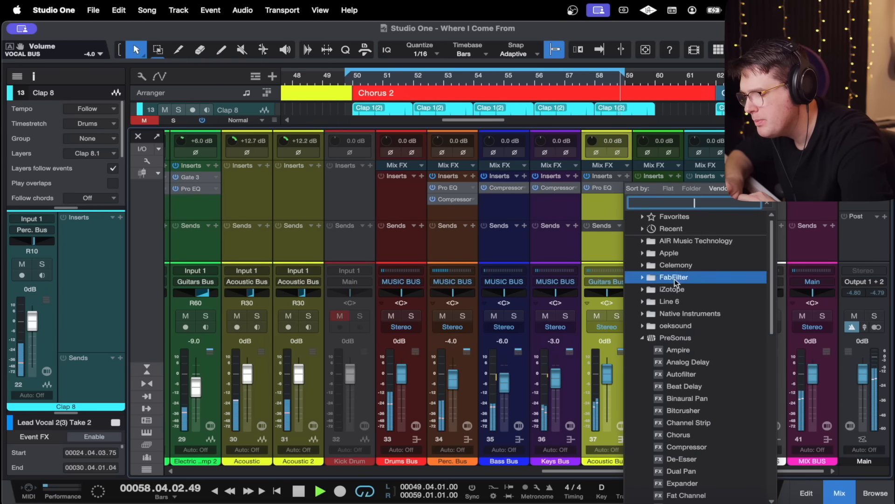
pyautogui.click(737, 447)
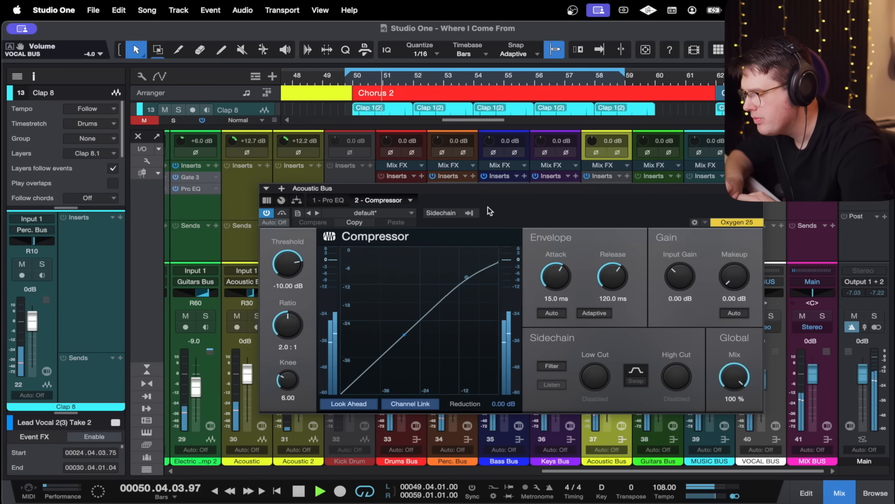
# Stop playback, solo the Acoustic Bus and load the Acoustic Guitar 1 preset in its Compressor
pyautogui.press('space')
pyautogui.press('f')
pyautogui.press('s')
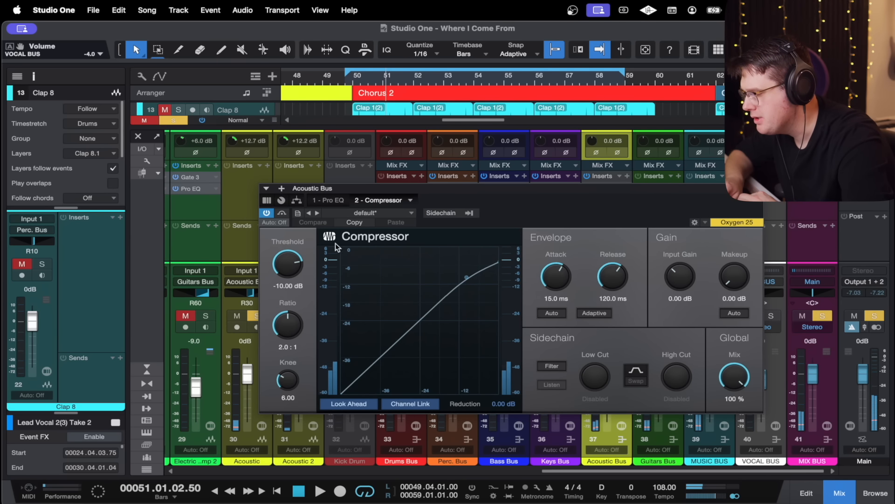
pyautogui.click(385, 212)
pyautogui.click(398, 248)
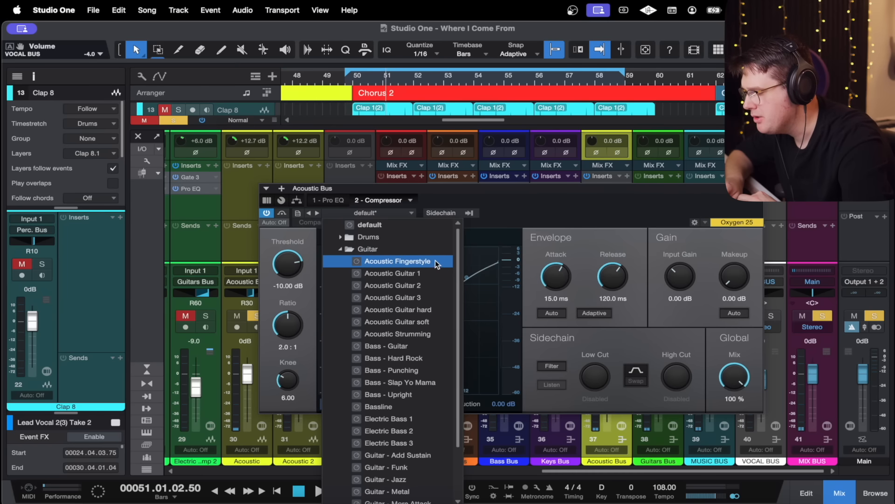
pyautogui.click(436, 273)
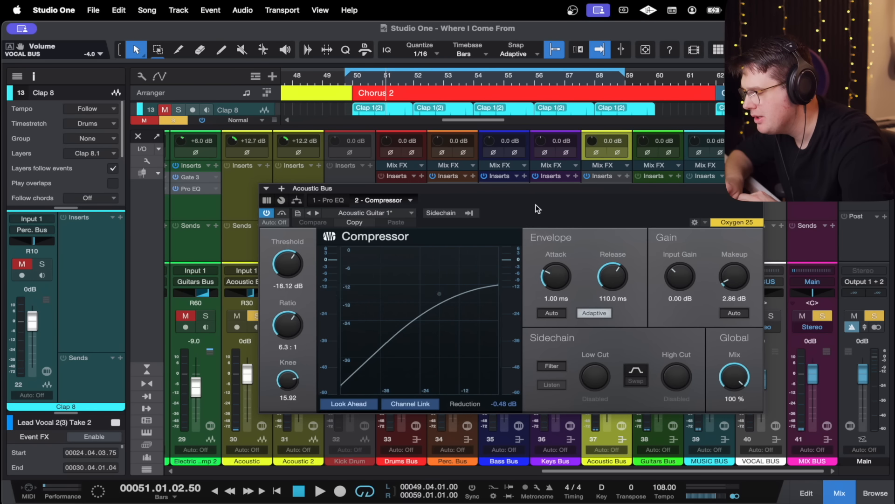
pyautogui.click(292, 326)
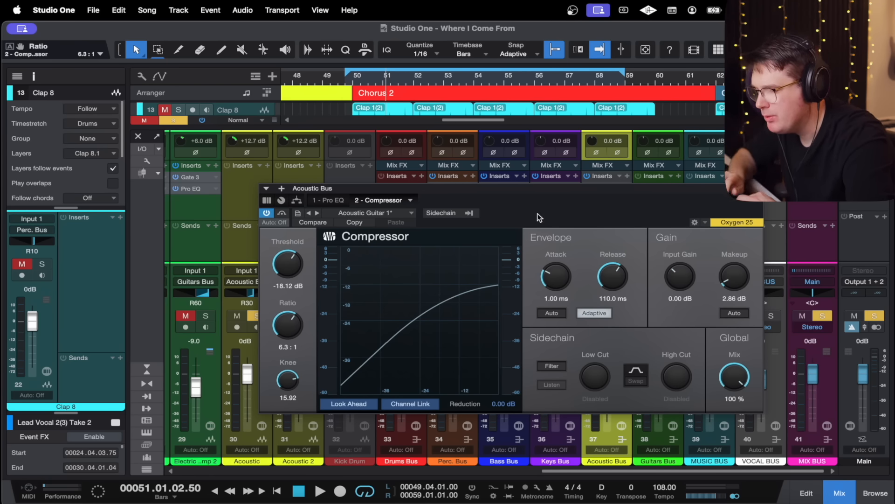
# Play the soloed Acoustic Bus from 50.02.01, set its Compressor's threshold to -22.20 dB and ratio to 6.0 : 1, and close the plug-in window
pyautogui.click(359, 79)
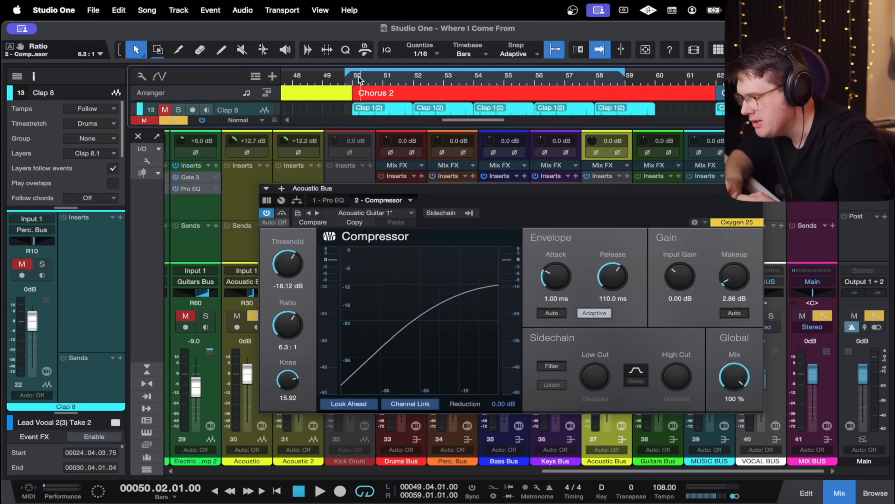
pyautogui.press('space')
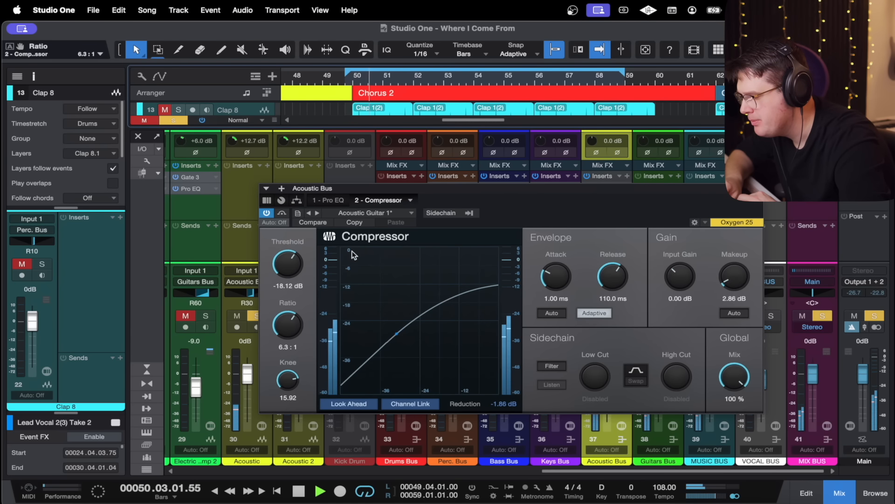
pyautogui.moveTo(294, 267); pyautogui.dragTo(294, 278)
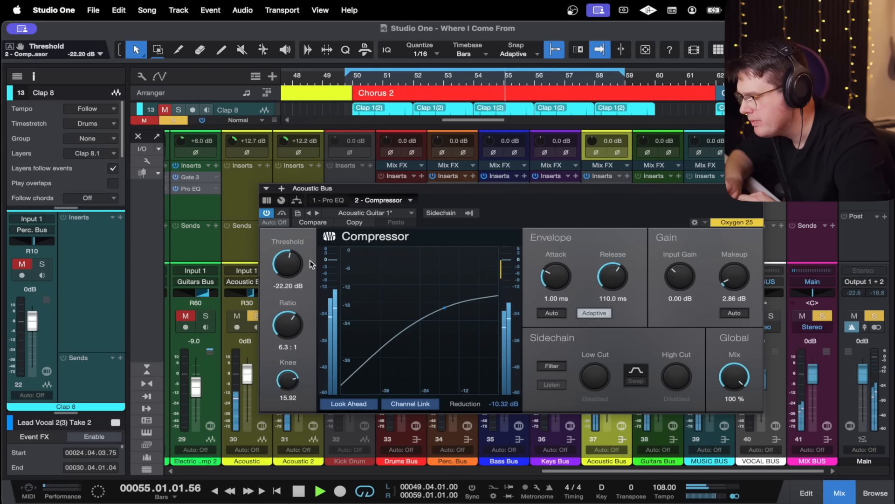
pyautogui.moveTo(294, 337); pyautogui.dragTo(294, 338)
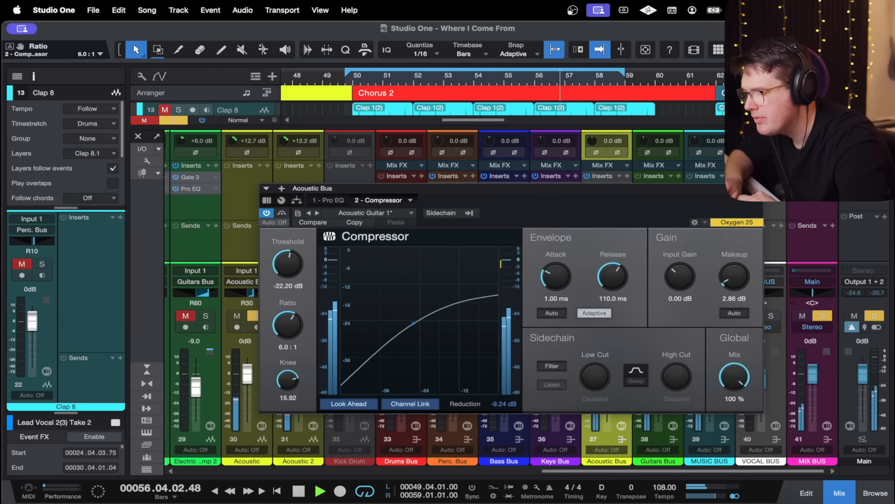
pyautogui.press('space')
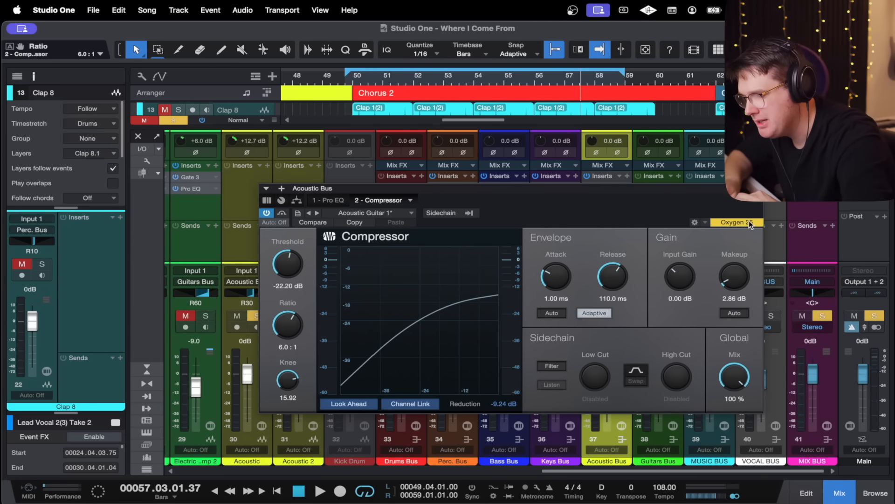
pyautogui.click(756, 188)
# Review the insert effects on the electric guitar channels and return to the Guitars Bus
pyautogui.click(665, 202)
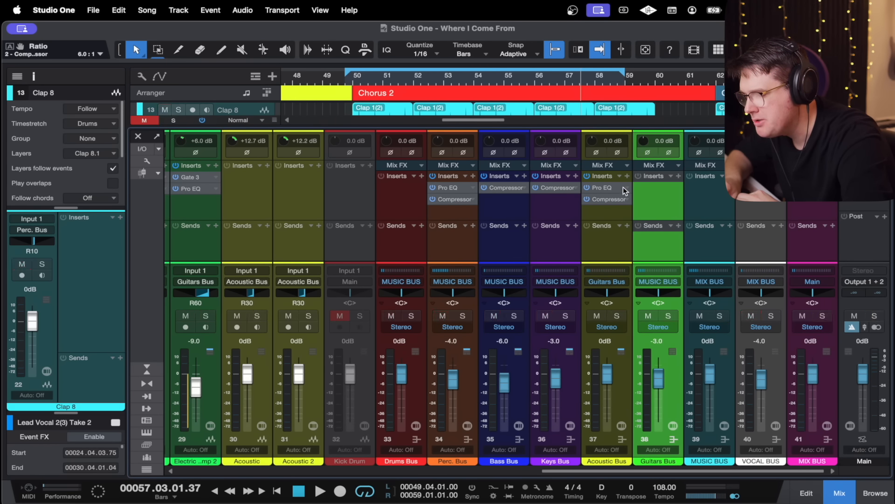
pyautogui.hscroll(-5, 292, 193)
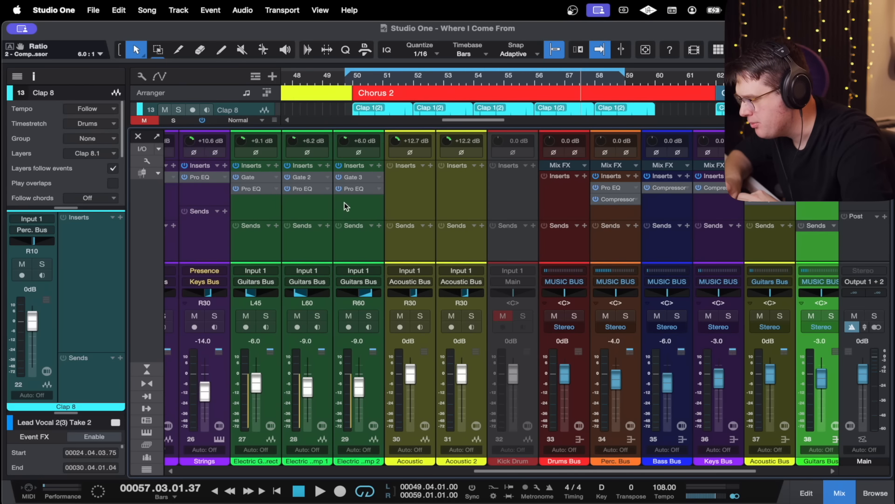
pyautogui.click(323, 203)
pyautogui.click(268, 210)
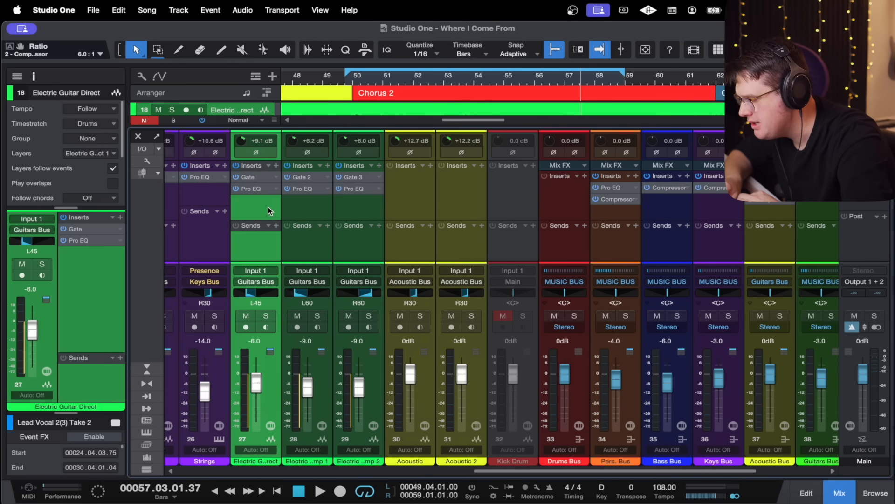
pyautogui.click(819, 208)
# Listen to the soloed Guitars Bus from 50.01.01 while checking the guitar channels, and stop playback and unsolo the bus
pyautogui.click(355, 78)
pyautogui.scroll(-2, 356, 79)
pyautogui.scroll(-2, 393, 108)
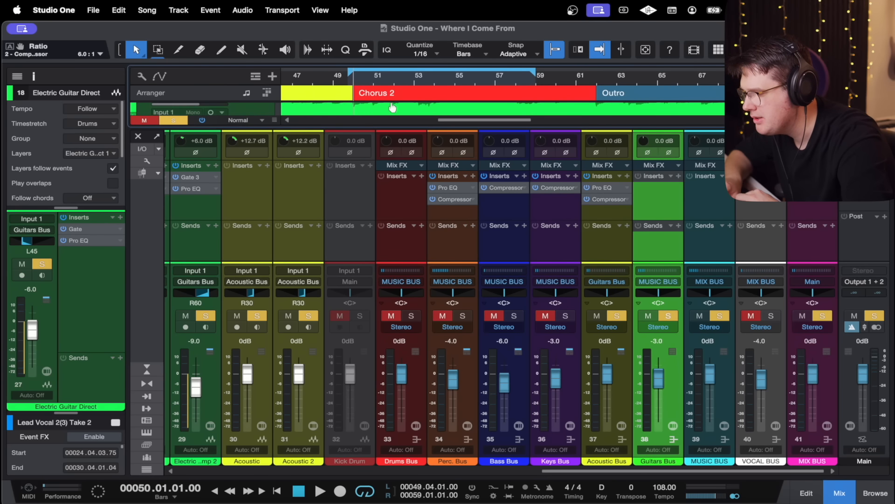
pyautogui.press('space')
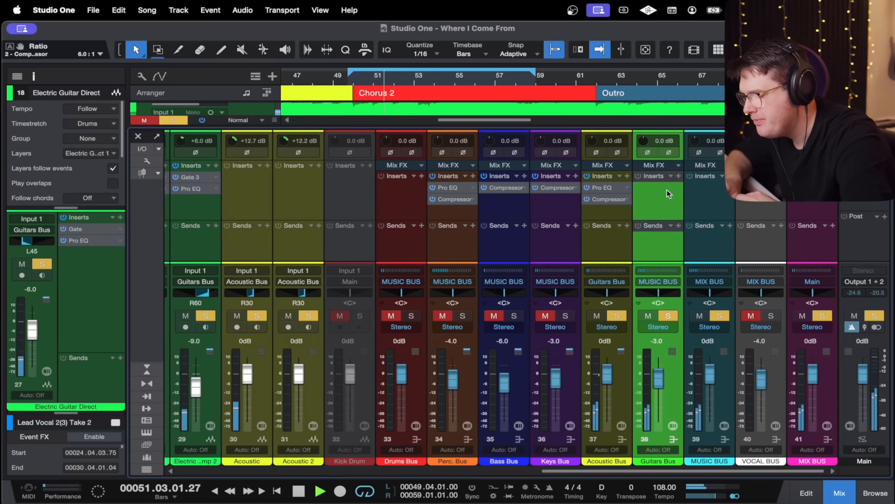
pyautogui.hscroll(-3, 311, 215)
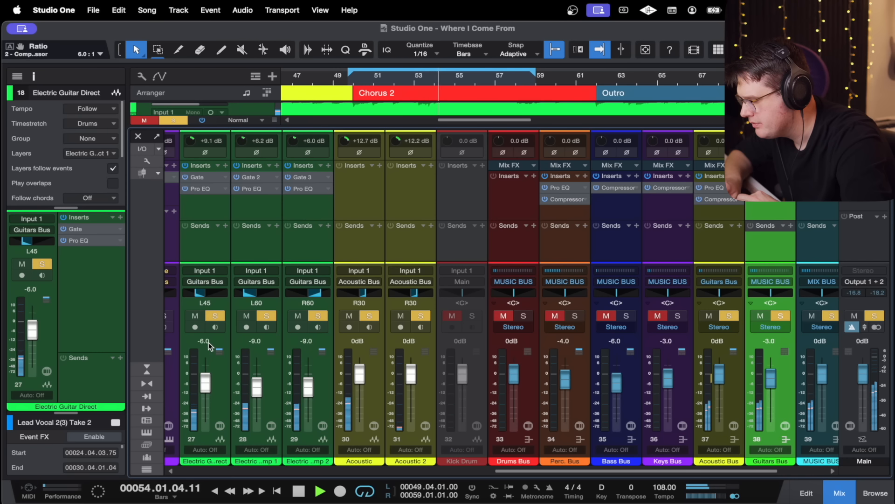
pyautogui.hscroll(2, 319, 206)
pyautogui.hscroll(1, 319, 206)
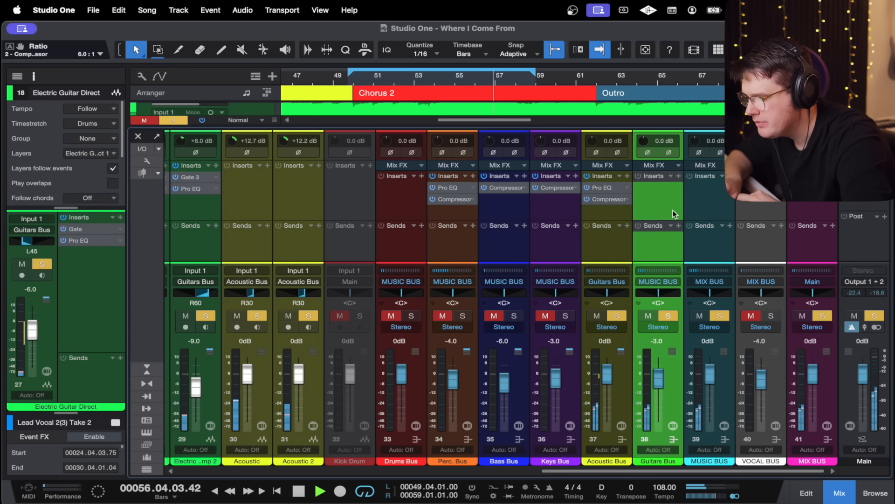
pyautogui.press('space')
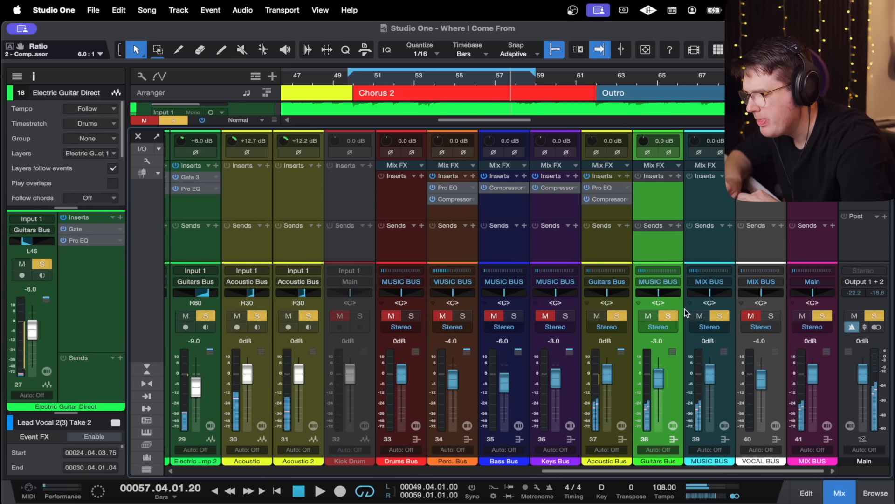
pyautogui.click(667, 315)
# Look over the MUSIC BUS, VOCAL BUS and MIX BUS channels and return to the MUSIC BUS
pyautogui.click(698, 203)
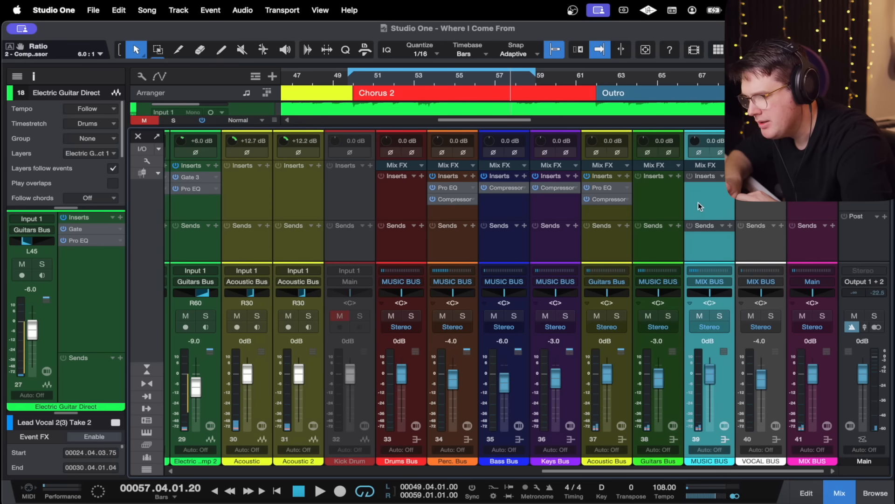
pyautogui.click(758, 201)
pyautogui.click(722, 200)
pyautogui.click(771, 200)
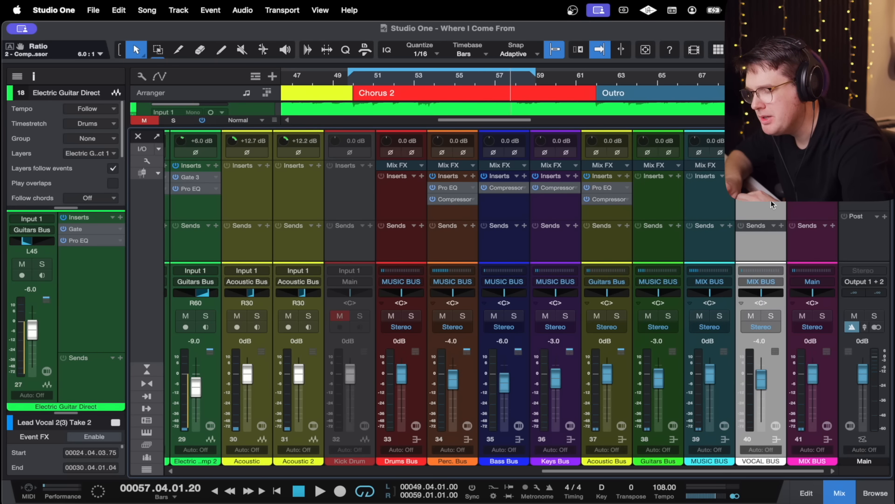
pyautogui.click(825, 202)
pyautogui.click(773, 200)
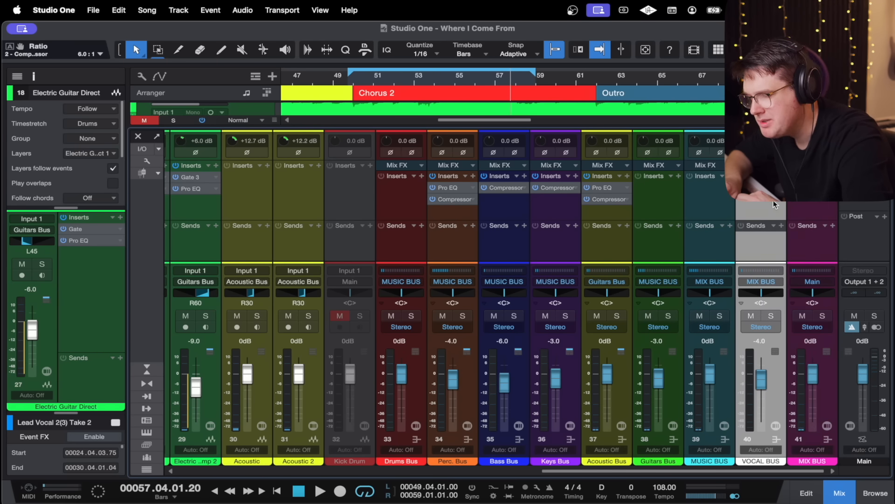
pyautogui.click(715, 206)
# Turn off looping, enlarge the arrangement view and play the full mix from the start of Verse 2 at bar 41
pyautogui.press('/')
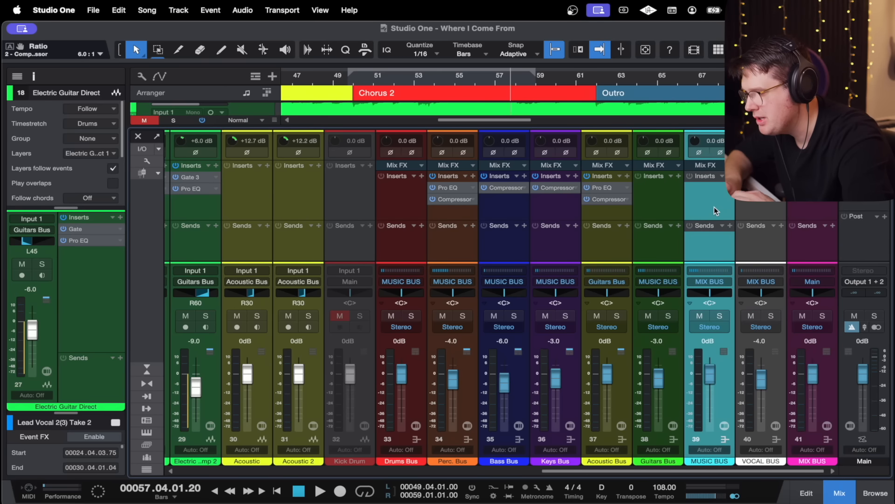
pyautogui.moveTo(490, 129); pyautogui.dragTo(502, 175)
pyautogui.scroll(-3, 401, 131)
pyautogui.hscroll(-5, 400, 119)
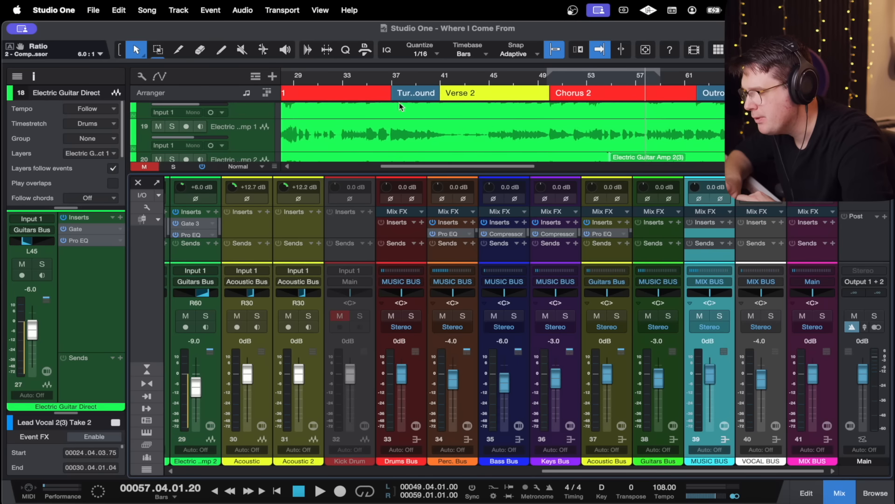
pyautogui.click(441, 80)
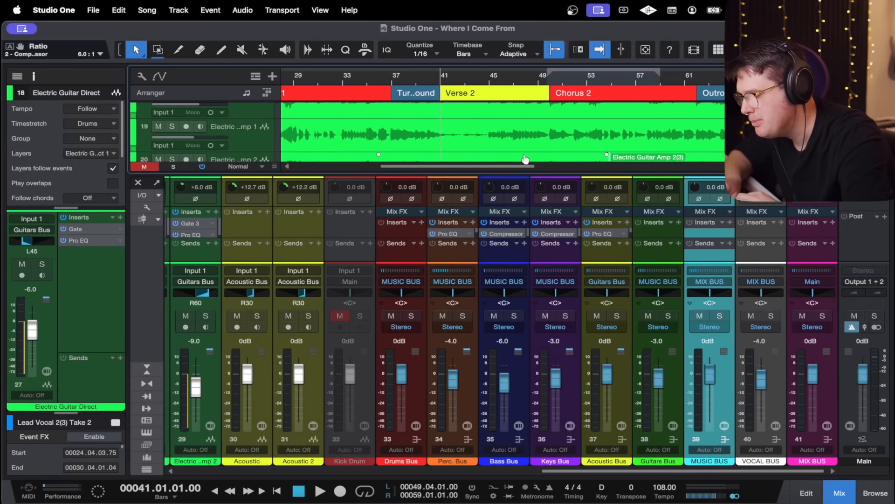
pyautogui.press('space')
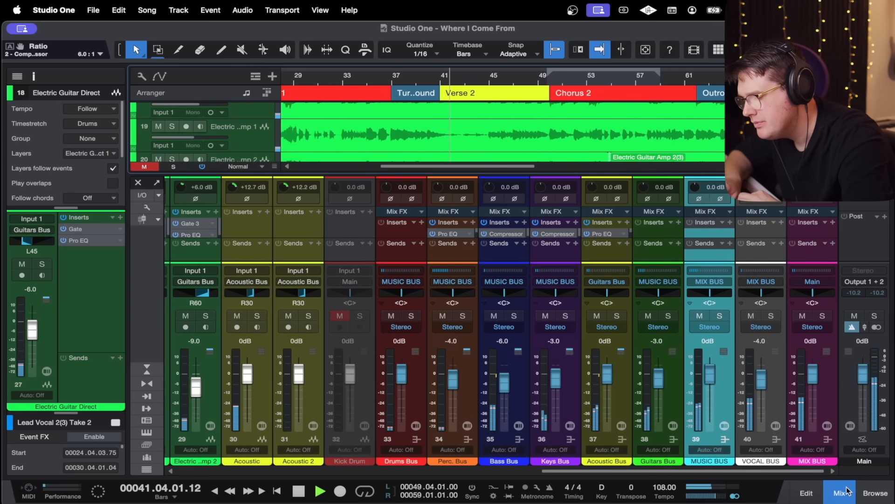
# Listen to the full mix through Verse 2 into Chorus 2 while checking levels across all the track and bus channels
pyautogui.moveTo(708, 173); pyautogui.dragTo(708, 151)
pyautogui.hscroll(-3, 708, 244)
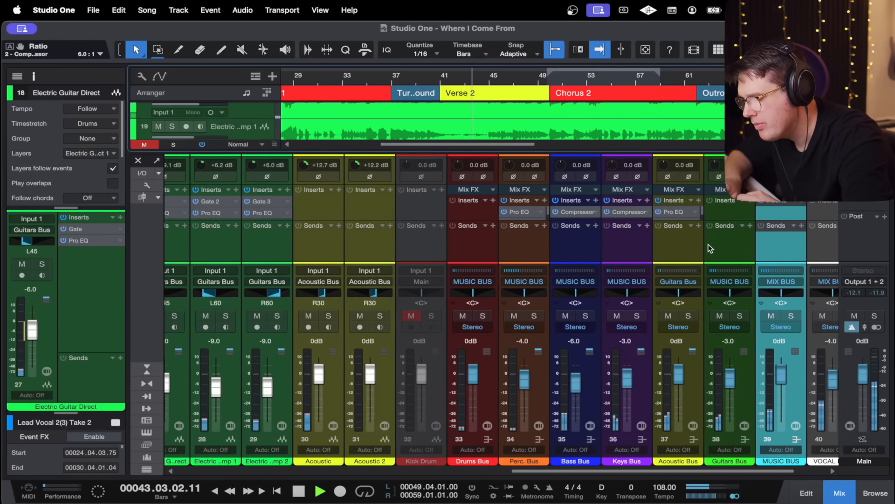
pyautogui.hscroll(-3, 709, 248)
pyautogui.hscroll(-2, 525, 233)
pyautogui.hscroll(-15, 472, 248)
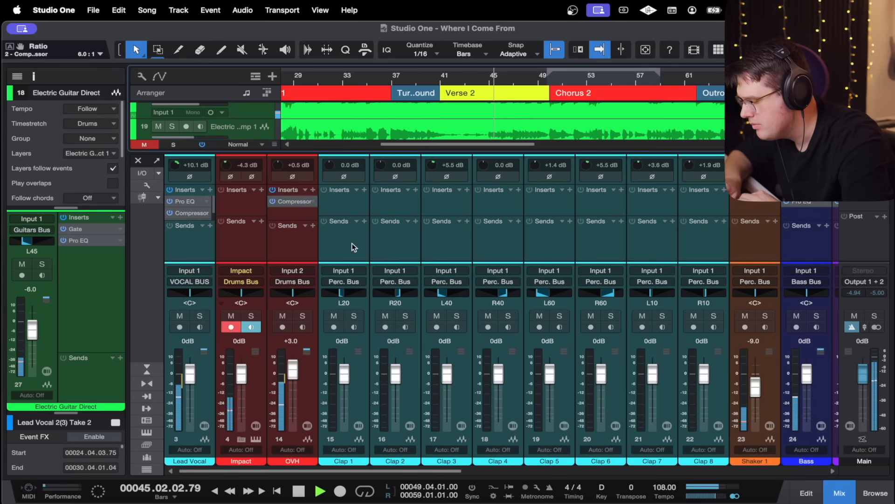
pyautogui.hscroll(15, 353, 247)
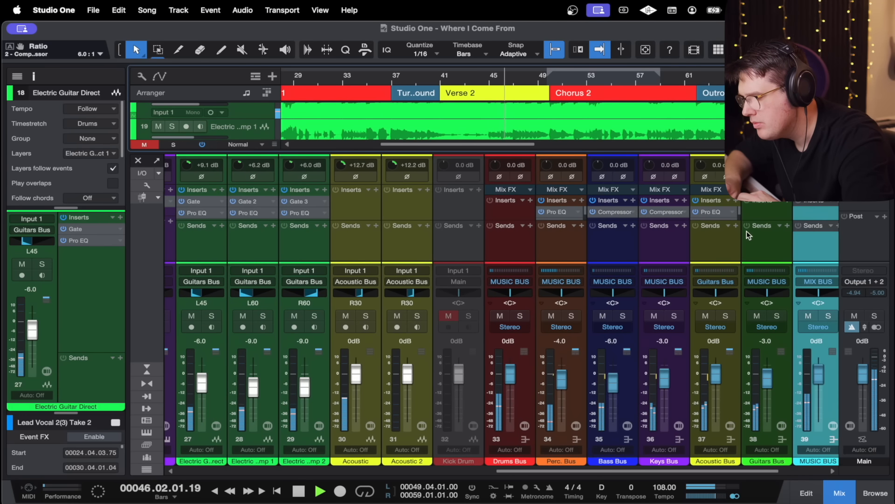
pyautogui.hscroll(2, 787, 238)
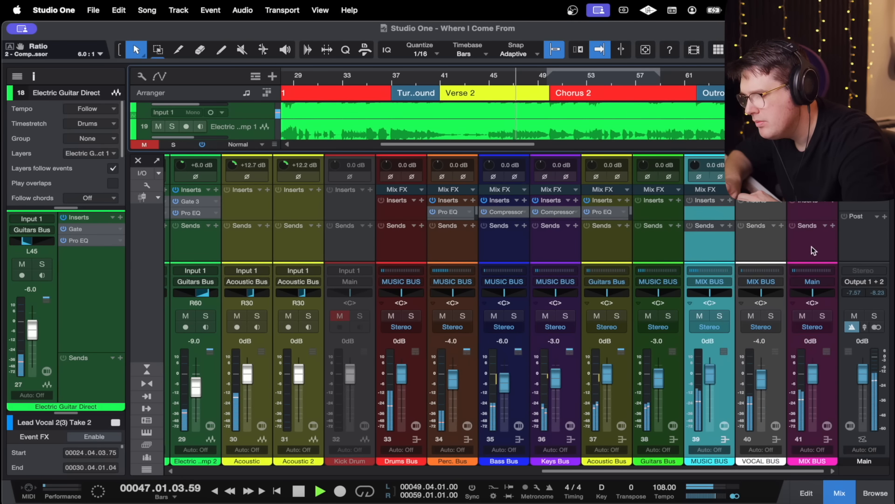
pyautogui.click(812, 246)
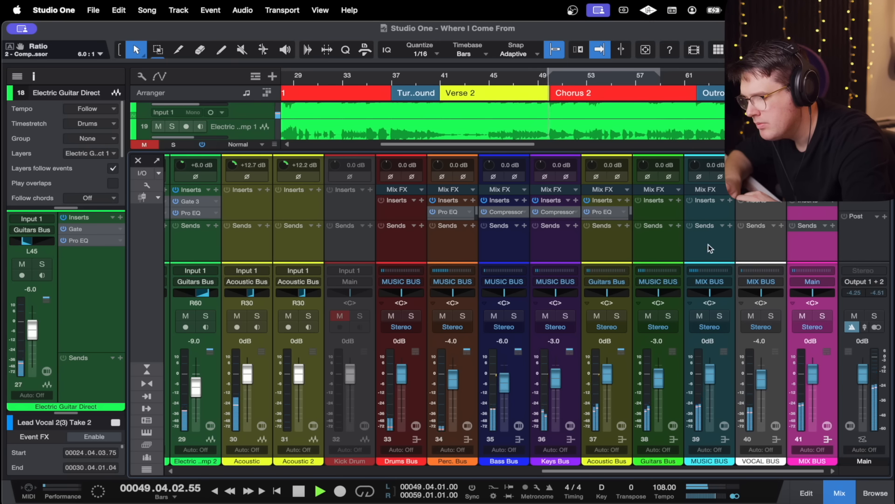
pyautogui.hscroll(-10, 710, 248)
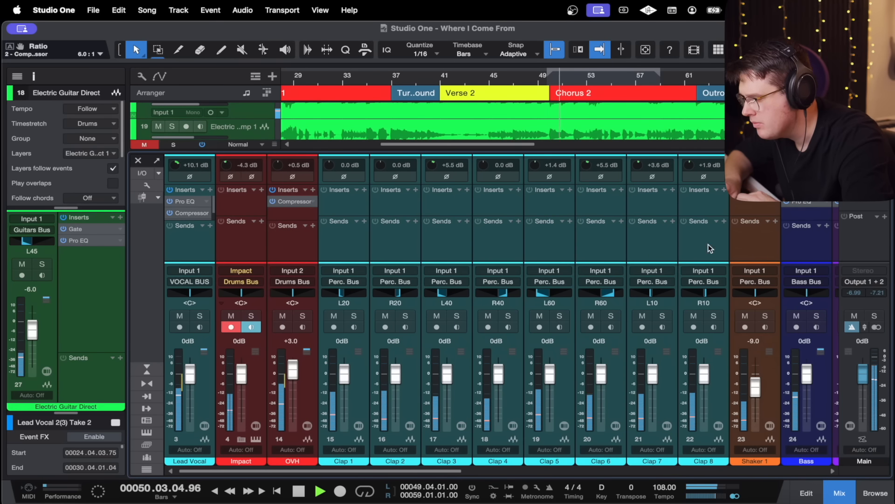
# On the Lead Vocal's Pro EQ, set the low cut to 232 Hz, LMF to -5.75 dB at 531 Hz and HF shelf to 4.56 dB at 9.23 kHz
pyautogui.click(178, 202)
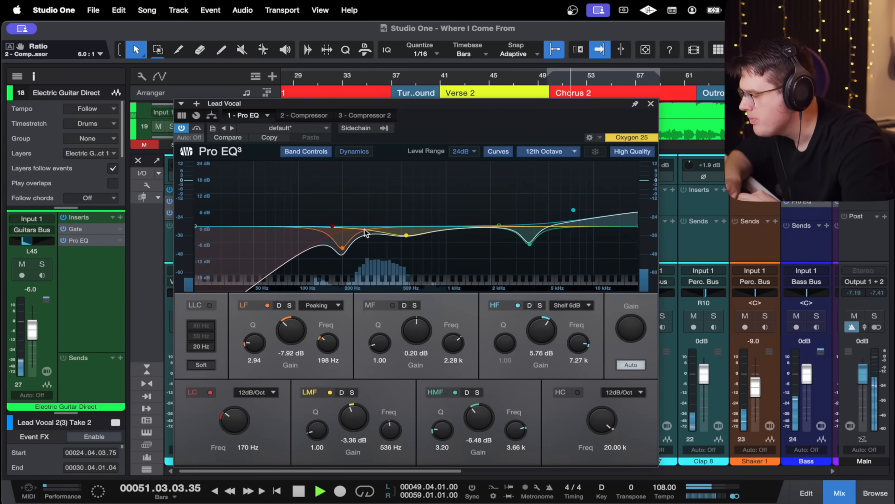
pyautogui.moveTo(334, 227); pyautogui.dragTo(352, 227)
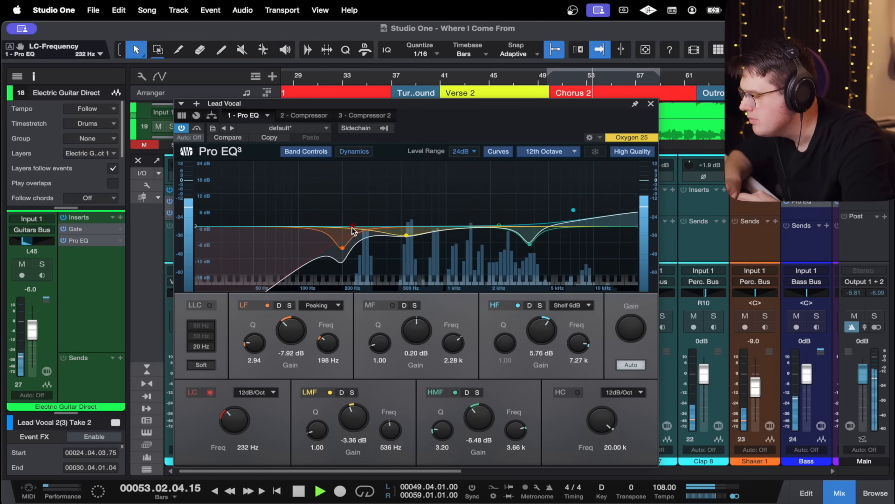
pyautogui.moveTo(407, 236); pyautogui.dragTo(405, 242)
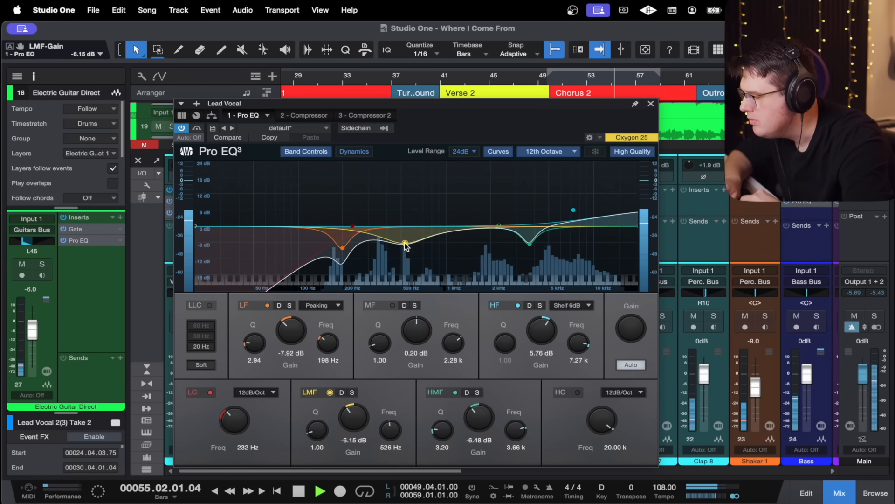
pyautogui.moveTo(575, 211); pyautogui.dragTo(589, 213)
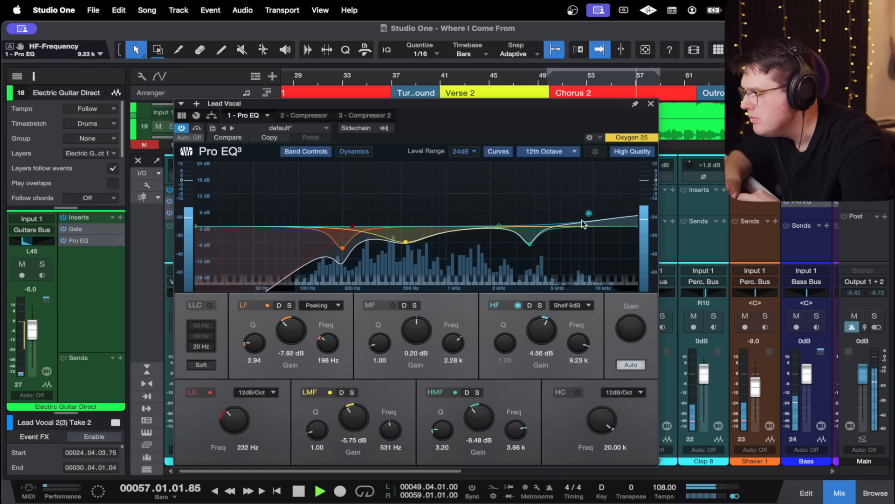
# Set the vocal EQ's HMF to -5.36 dB at 3.23 kHz with Q 1.39, LMF to -6.55 dB at 526 Hz, and close the window
pyautogui.moveTo(530, 244); pyautogui.dragTo(529, 242)
pyautogui.moveTo(439, 432); pyautogui.dragTo(439, 444)
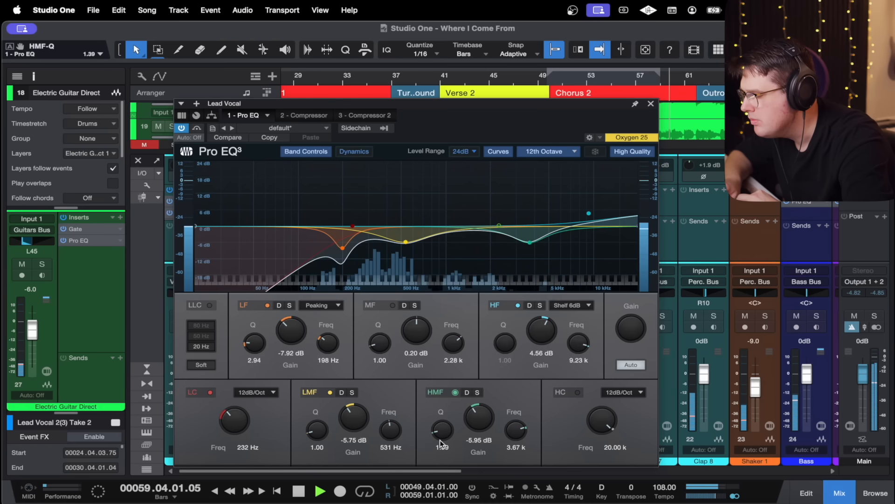
pyautogui.moveTo(530, 243); pyautogui.dragTo(522, 240)
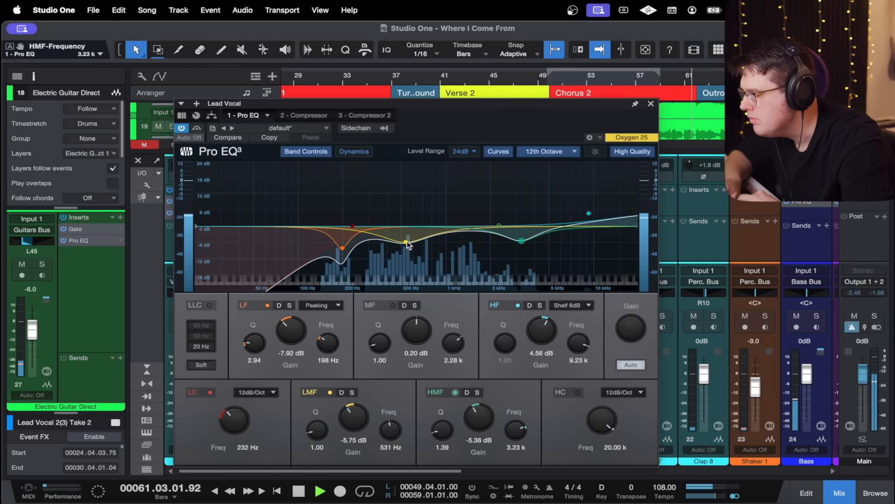
pyautogui.moveTo(406, 241); pyautogui.dragTo(406, 248)
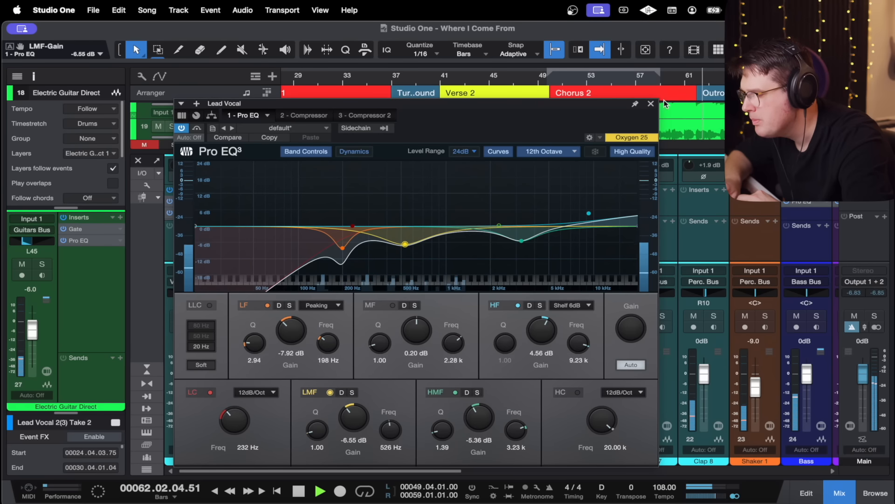
pyautogui.click(651, 103)
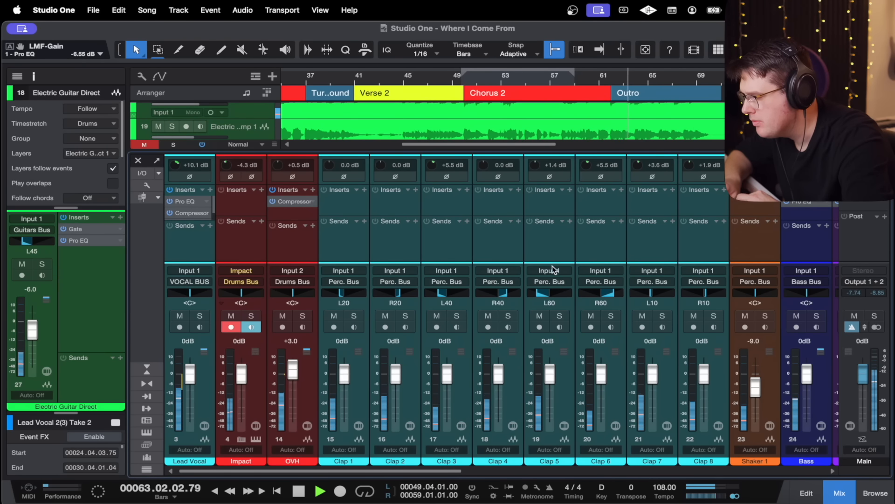
# Check the channels across the mixer and set the OVH track's volume to 0 dB
pyautogui.hscroll(10, 398, 239)
pyautogui.hscroll(-10, 397, 239)
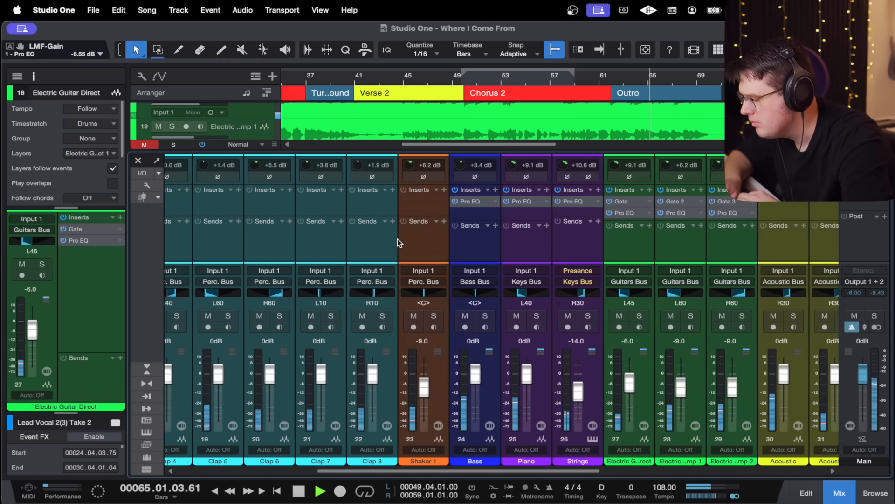
pyautogui.click(291, 342)
pyautogui.write('0')
pyautogui.press('Return')
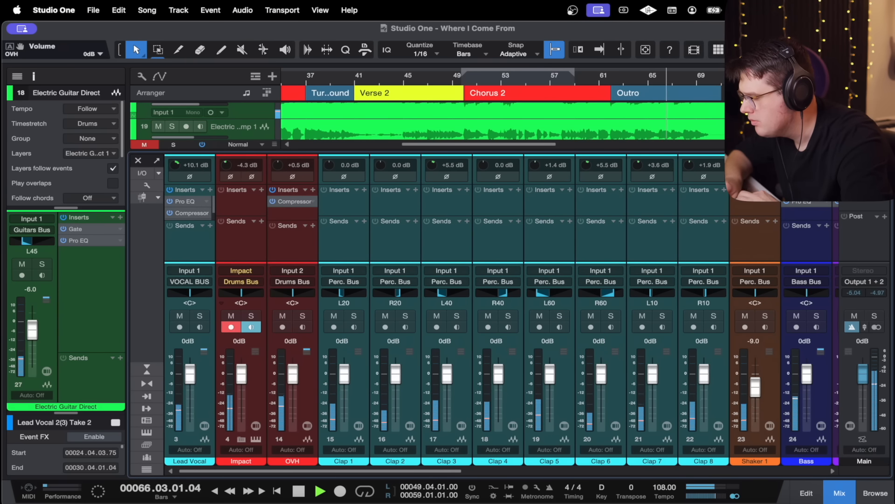
# Stop playback, open the OVH track's Compressor and play the track soloed from bar 50 at the start of Chorus 2
pyautogui.click(306, 209)
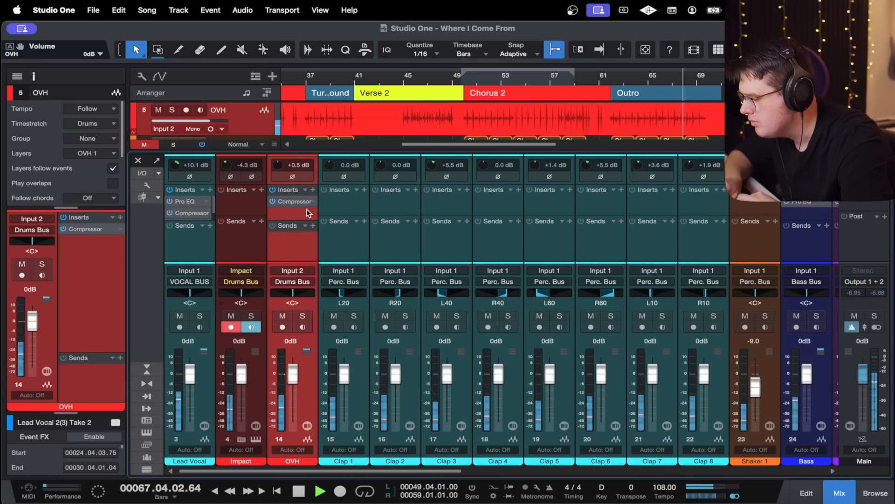
pyautogui.hscroll(2, 365, 199)
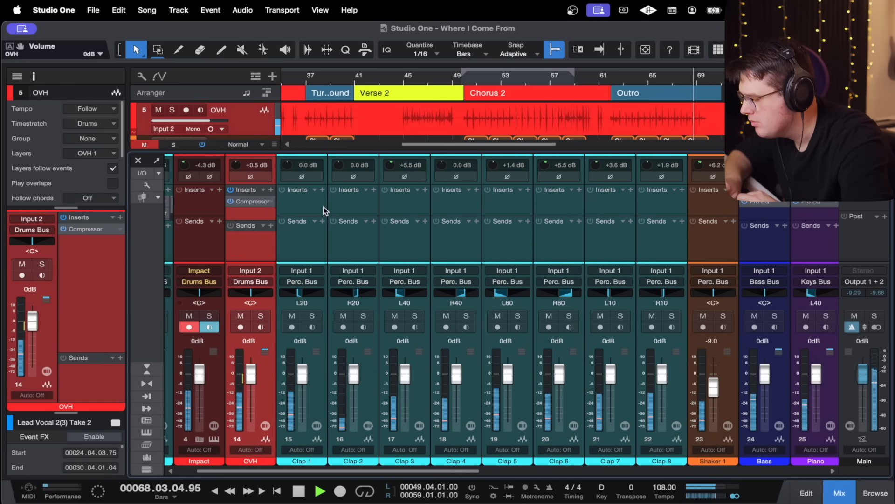
pyautogui.hscroll(-2, 323, 206)
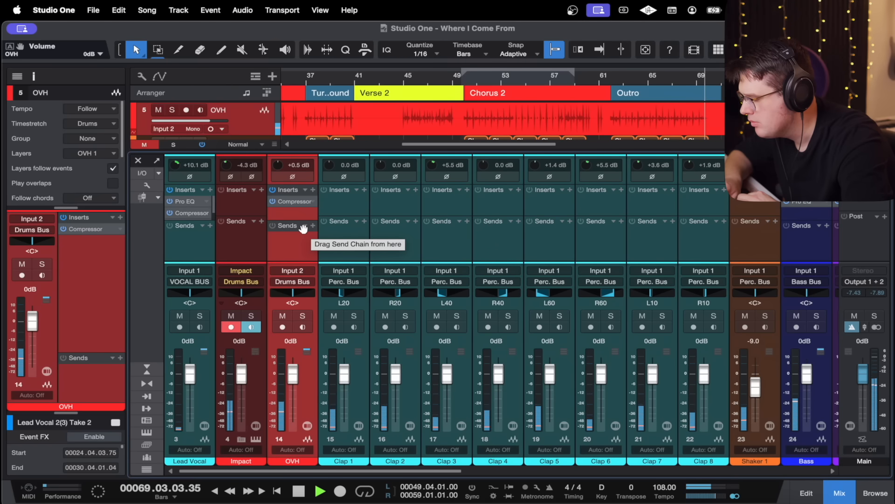
pyautogui.press('space')
pyautogui.click(464, 83)
pyautogui.click(292, 199)
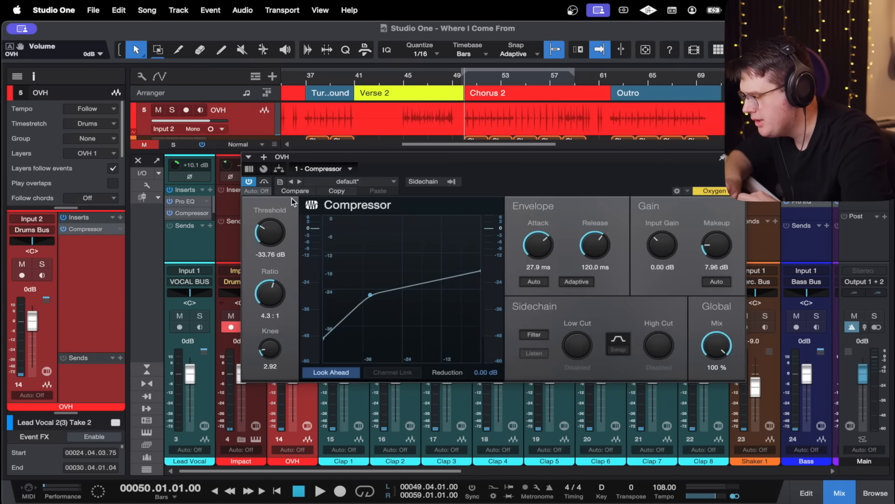
pyautogui.moveTo(392, 150); pyautogui.dragTo(476, 170)
pyautogui.press('space')
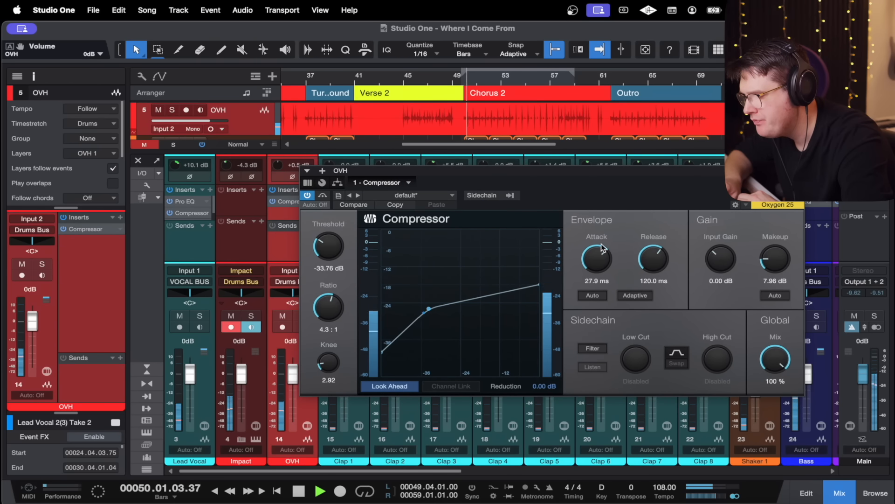
pyautogui.press('s')
# Set the OVH Compressor's attack to 85.6 ms, release to 65.3 ms, threshold to -34.72 dB and ratio to 8.3 : 1
pyautogui.moveTo(600, 266); pyautogui.dragTo(601, 251)
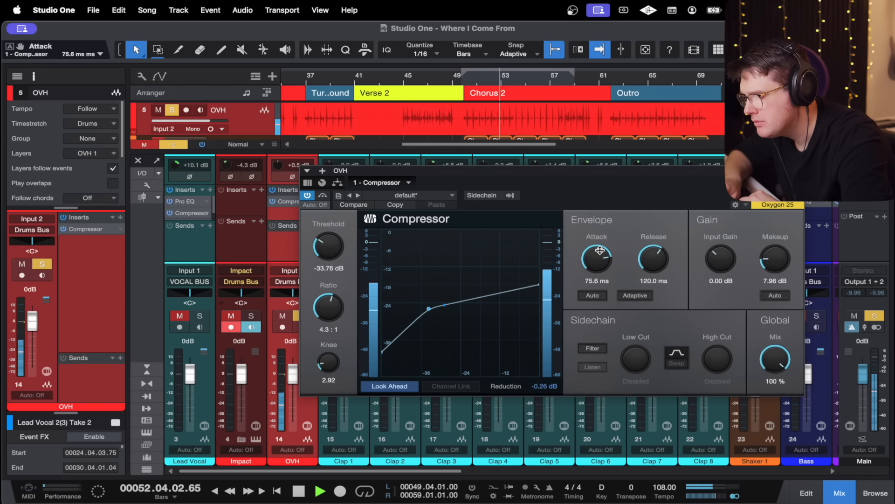
pyautogui.moveTo(653, 257); pyautogui.dragTo(648, 269)
pyautogui.moveTo(334, 243); pyautogui.dragTo(334, 247)
pyautogui.moveTo(339, 322); pyautogui.dragTo(338, 303)
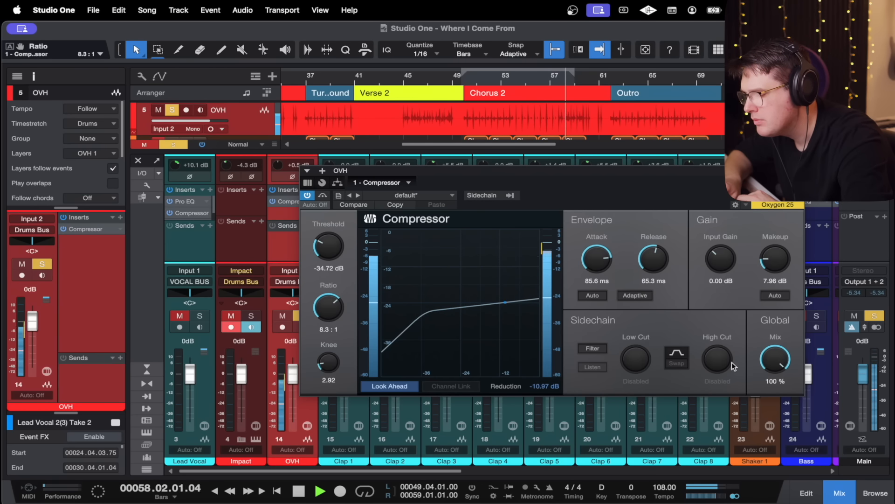
# Set the OVH Compressor's mix to 78.5 % and makeup gain to 7.48 dB, stop playback and bring the plug-in window back up
pyautogui.moveTo(775, 357); pyautogui.dragTo(777, 382)
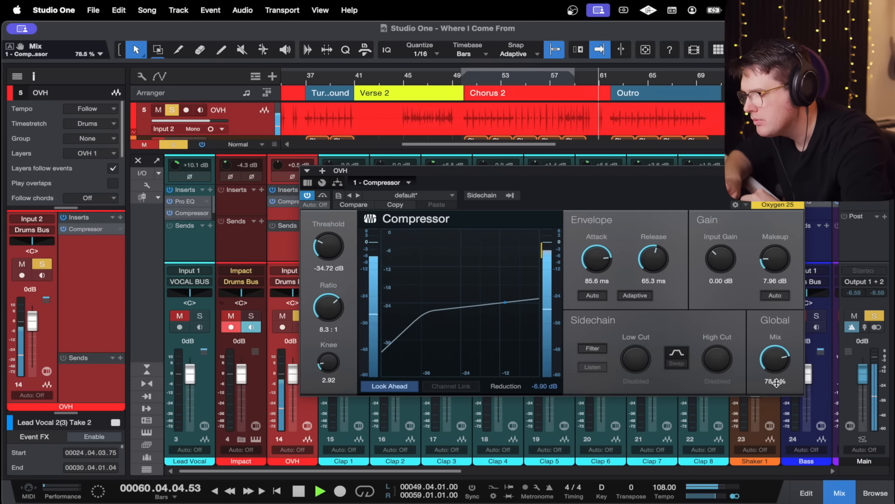
pyautogui.scroll(2, 771, 260)
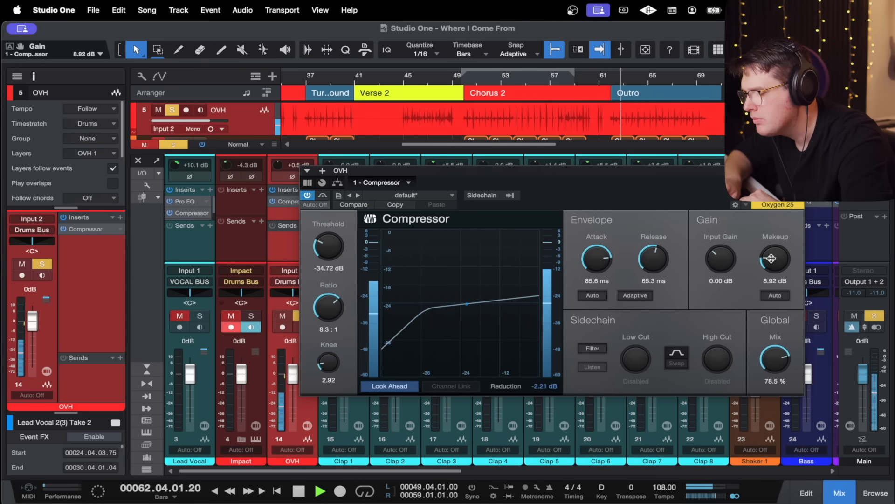
pyautogui.scroll(-6, 772, 260)
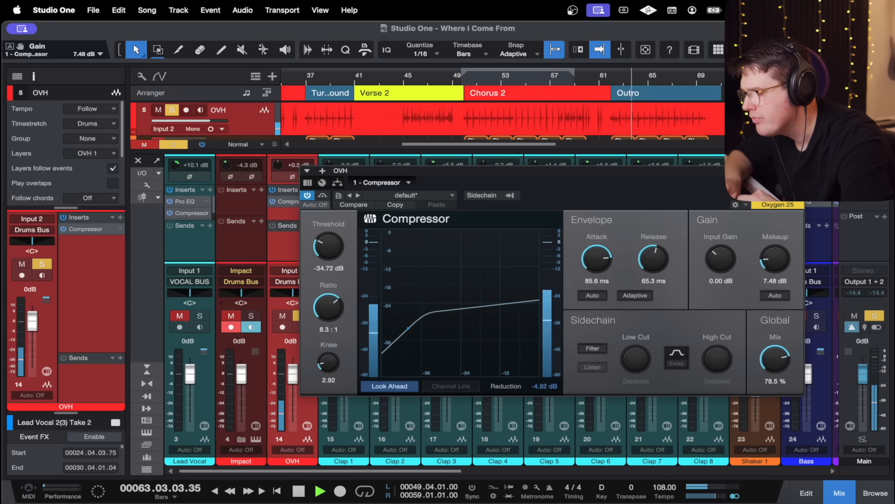
pyautogui.click(797, 171)
pyautogui.press('space')
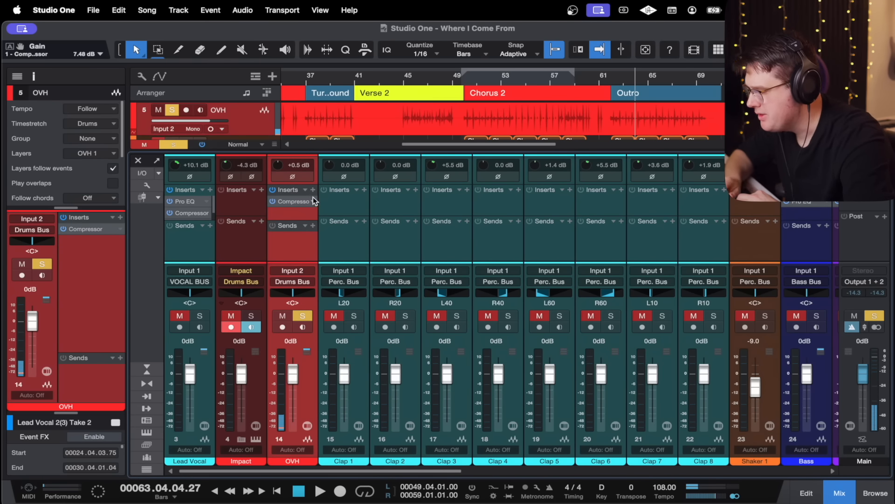
pyautogui.click(295, 201)
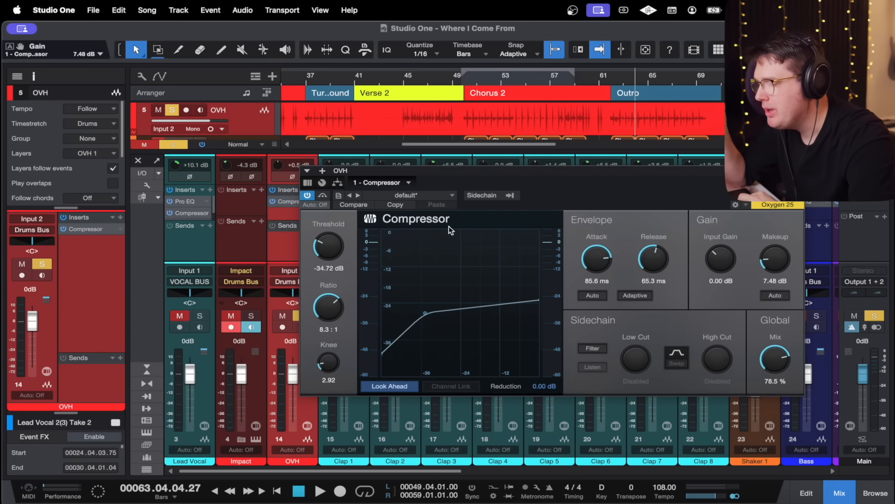
# Add a Pro EQ after the Compressor on the OVH track and start playback from bar 50 at Chorus 2
pyautogui.click(323, 172)
pyautogui.scroll(-6, 413, 438)
pyautogui.scroll(-2, 414, 443)
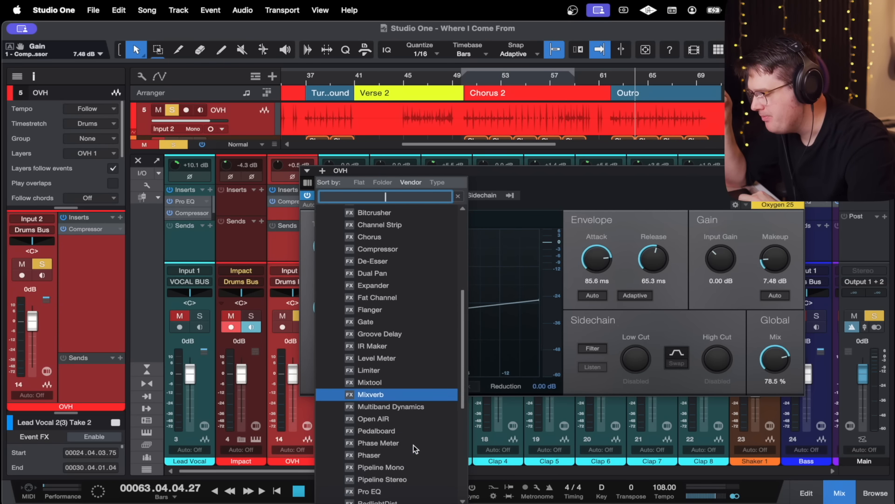
pyautogui.click(415, 485)
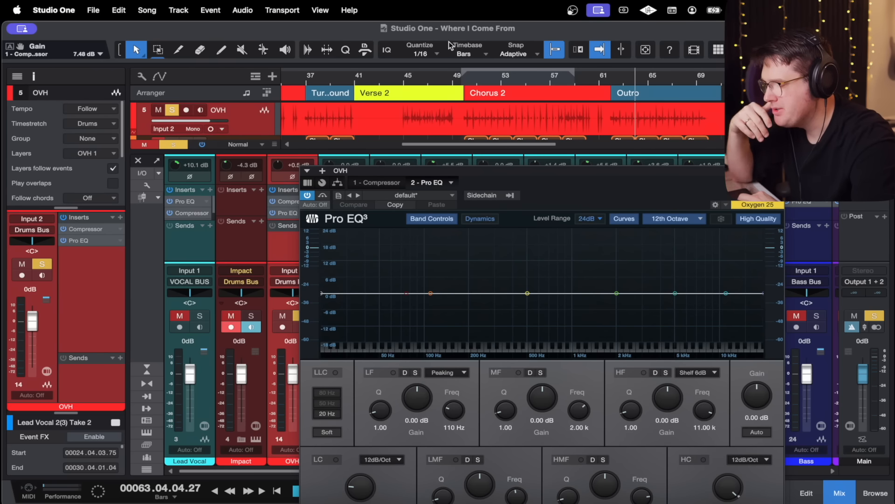
pyautogui.click(465, 75)
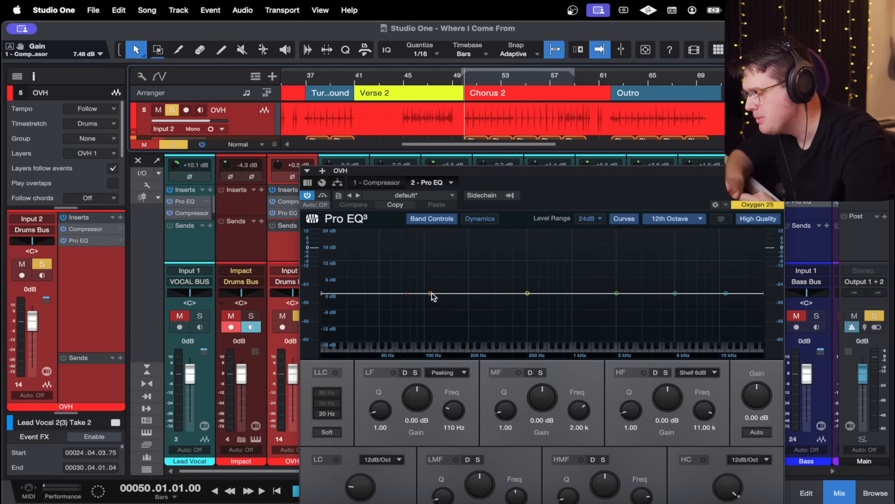
pyautogui.press('space')
# Boost the OVH Pro EQ's LF band by 7.54 dB at 152 Hz with Q 2.29, and set the low cut to 60.4 Hz
pyautogui.moveTo(431, 294); pyautogui.dragTo(445, 263)
pyautogui.moveTo(385, 415); pyautogui.dragTo(384, 410)
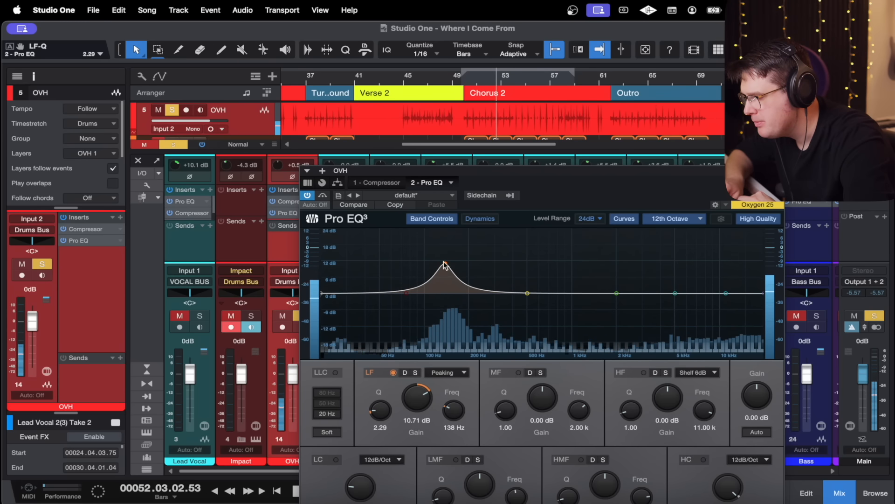
pyautogui.moveTo(447, 264); pyautogui.dragTo(451, 275)
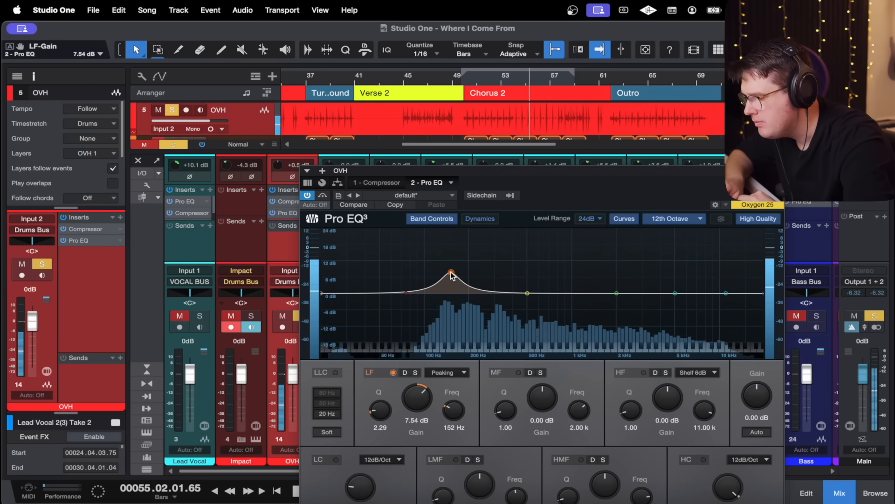
pyautogui.moveTo(410, 300); pyautogui.dragTo(391, 297)
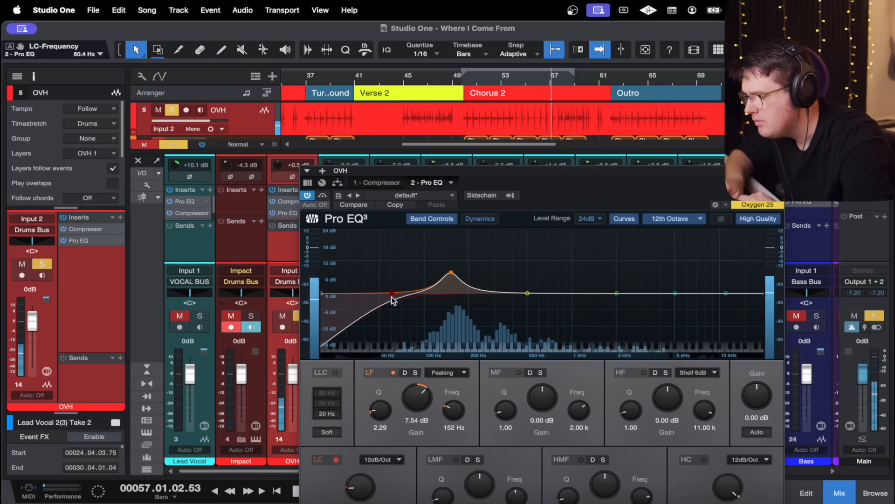
# Set the OVH Pro EQ's LMF gain to -5.75 dB, LF to 8.33 dB at 150 Hz, and MF to 1.98 dB at 1.38 kHz
pyautogui.moveTo(528, 293)
pyautogui.mouseDown()
pyautogui.moveTo(513, 242)
pyautogui.moveTo(481, 244)
pyautogui.moveTo(526, 244)
pyautogui.moveTo(529, 302)
pyautogui.mouseUp()
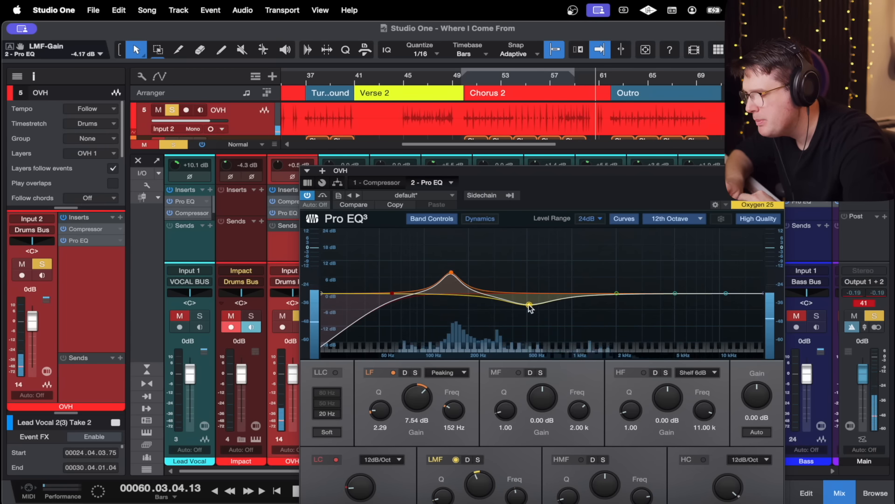
pyautogui.moveTo(450, 271); pyautogui.dragTo(450, 270)
pyautogui.moveTo(530, 306)
pyautogui.mouseDown()
pyautogui.moveTo(537, 322)
pyautogui.moveTo(534, 312)
pyautogui.mouseUp()
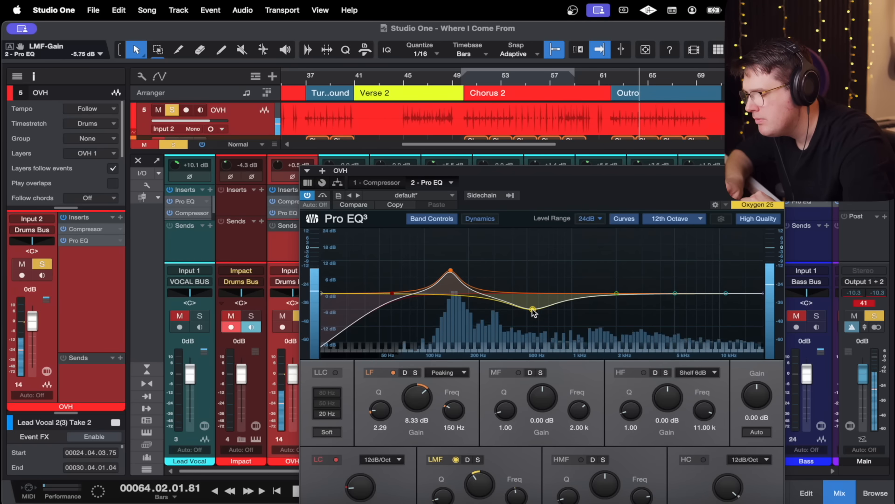
pyautogui.moveTo(617, 293); pyautogui.dragTo(593, 291)
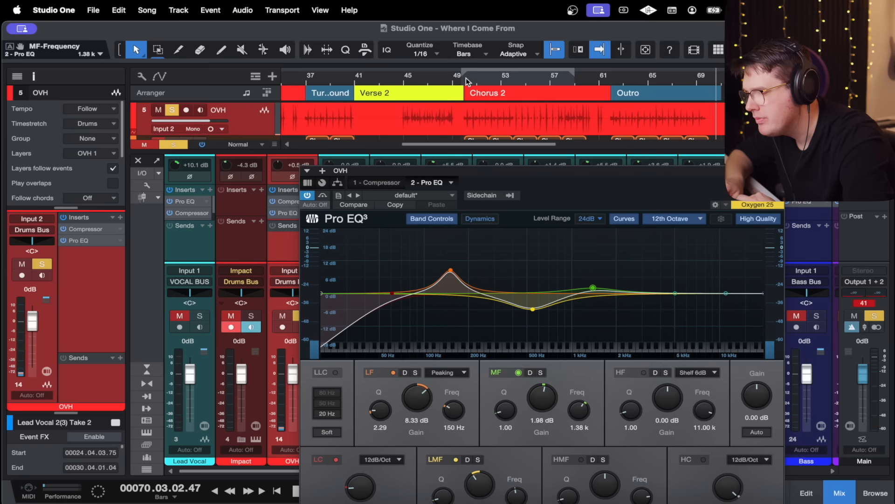
# Replay from bar 50, narrow the LMF cut to Q 1.91 and shift it lower in frequency, and raise the LF gain to 12.89 dB
pyautogui.click(466, 77)
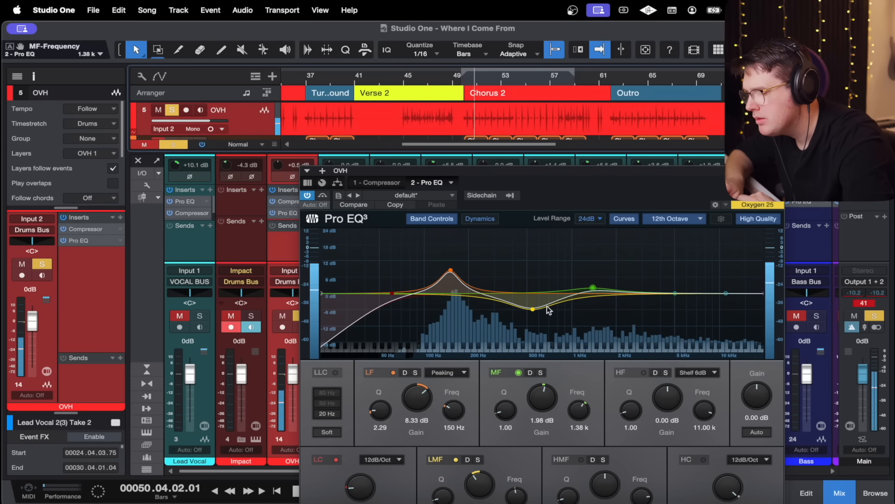
pyautogui.click(533, 309)
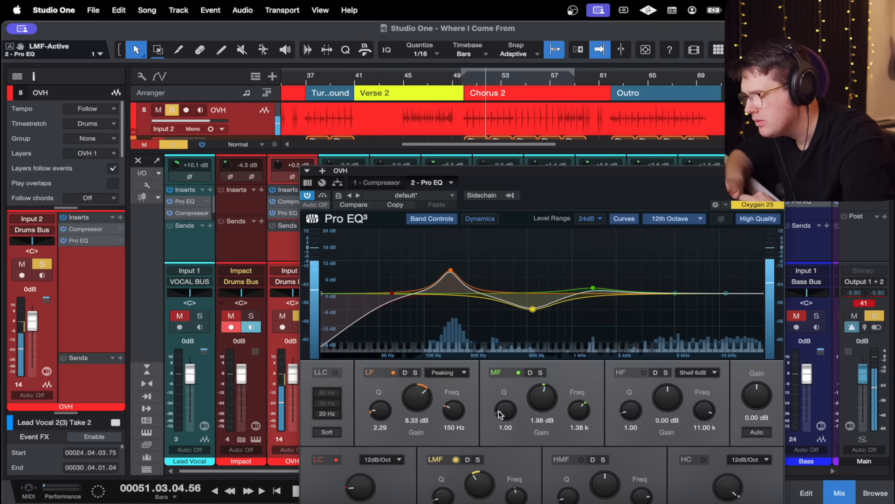
pyautogui.moveTo(446, 495); pyautogui.dragTo(446, 486)
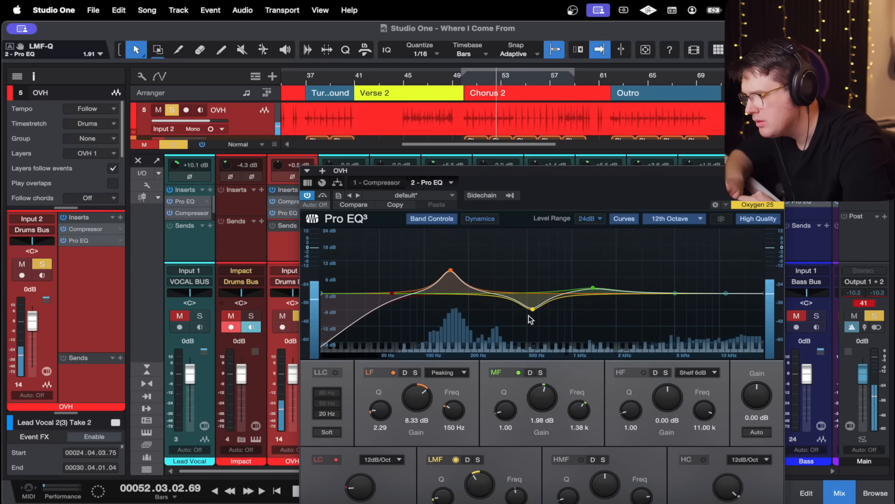
pyautogui.moveTo(533, 309); pyautogui.dragTo(502, 304)
pyautogui.moveTo(450, 270); pyautogui.dragTo(451, 257)
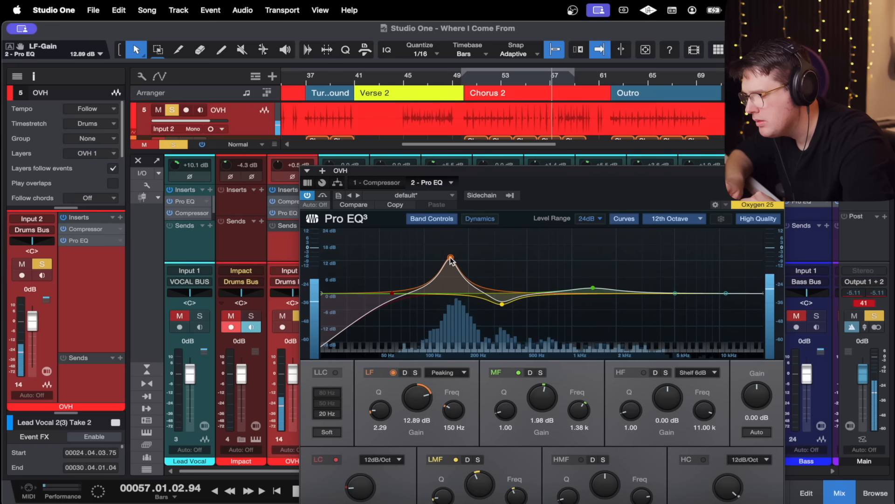
# Enable the Pro EQ's auto gain and set LF to 7.74 dB at 156 Hz while trying it ahead of the Compressor, restoring the insert order
pyautogui.moveTo(412, 186); pyautogui.dragTo(399, 186)
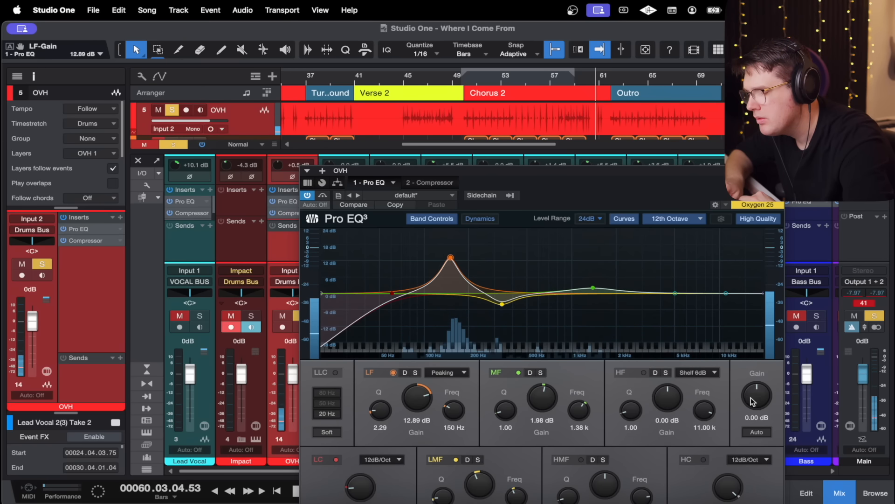
pyautogui.click(756, 431)
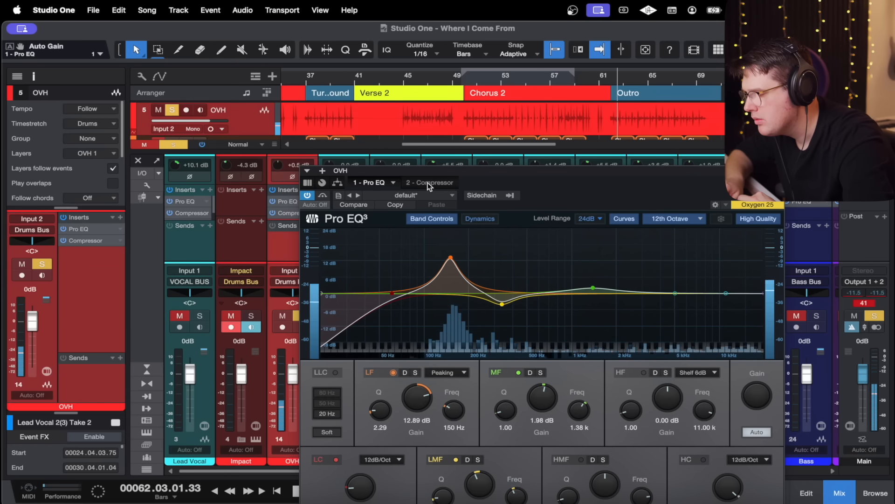
pyautogui.moveTo(452, 259); pyautogui.dragTo(452, 272)
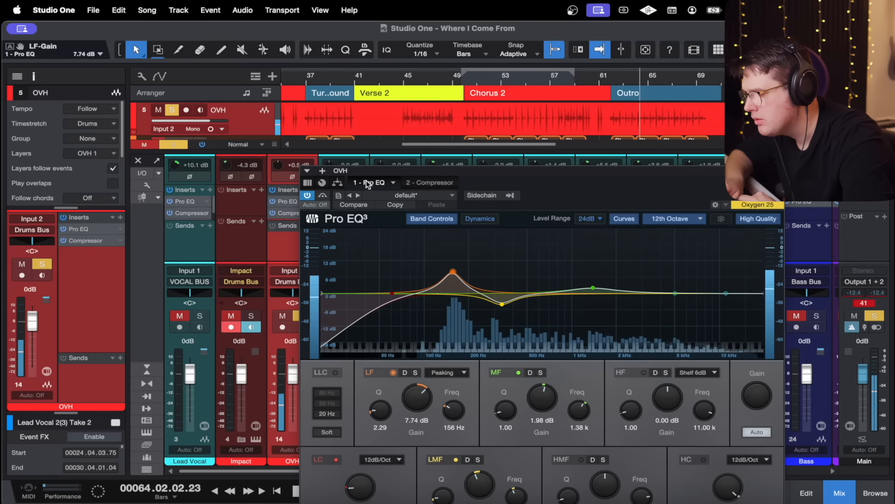
pyautogui.moveTo(369, 183); pyautogui.dragTo(443, 185)
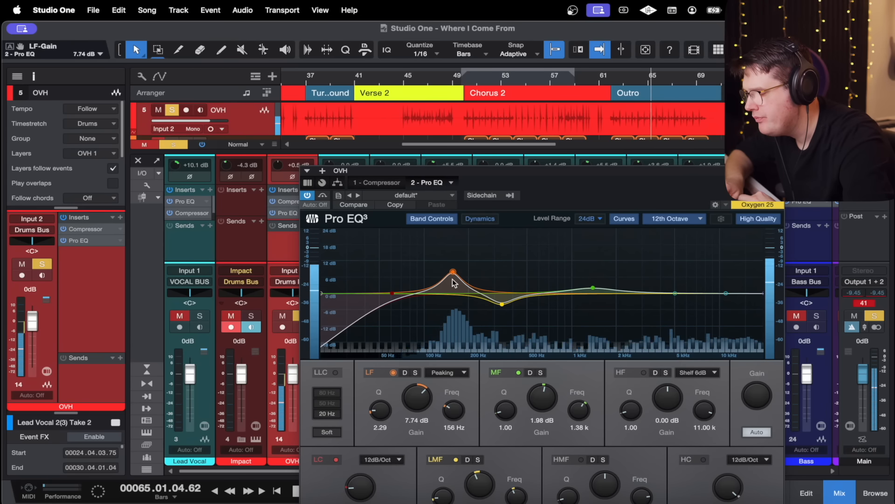
# Set the OVH Pro EQ's LF band to 10.71 dB at 165 Hz and its low cut to 85.7 Hz
pyautogui.moveTo(453, 272)
pyautogui.mouseDown()
pyautogui.moveTo(451, 256)
pyautogui.moveTo(457, 264)
pyautogui.mouseUp()
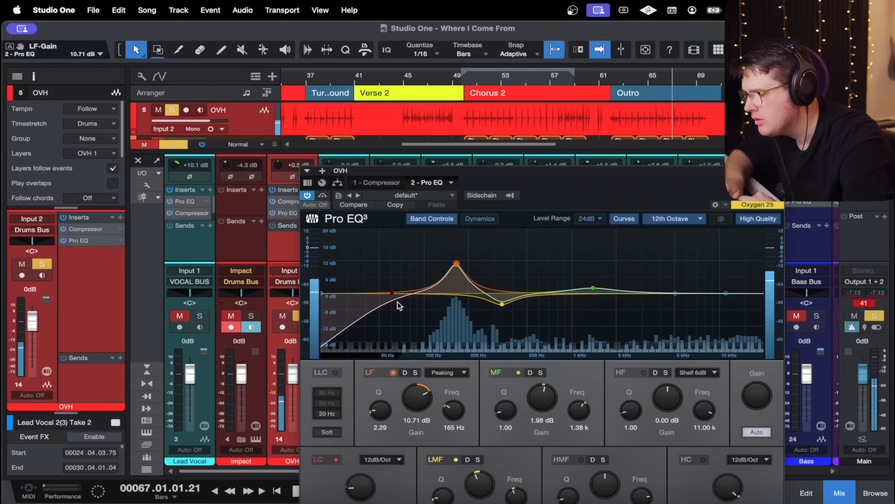
pyautogui.moveTo(392, 293); pyautogui.dragTo(415, 294)
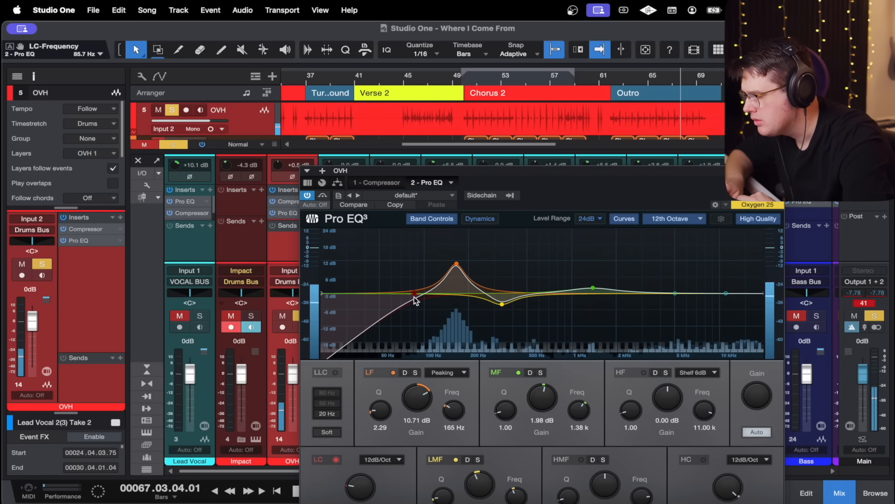
pyautogui.click(247, 250)
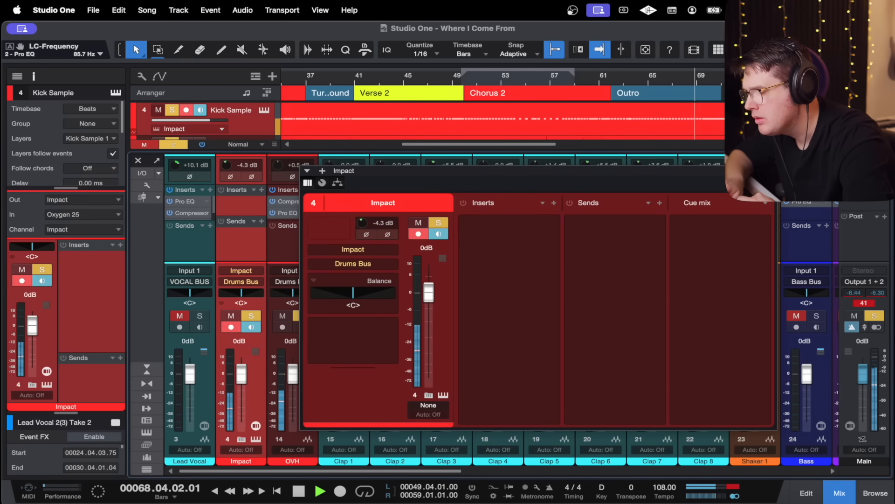
pyautogui.click(771, 171)
pyautogui.click(289, 203)
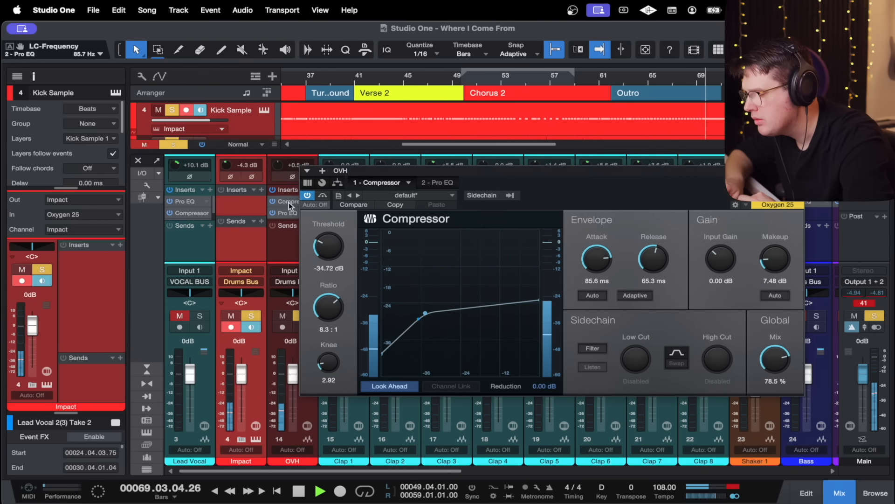
pyautogui.click(441, 183)
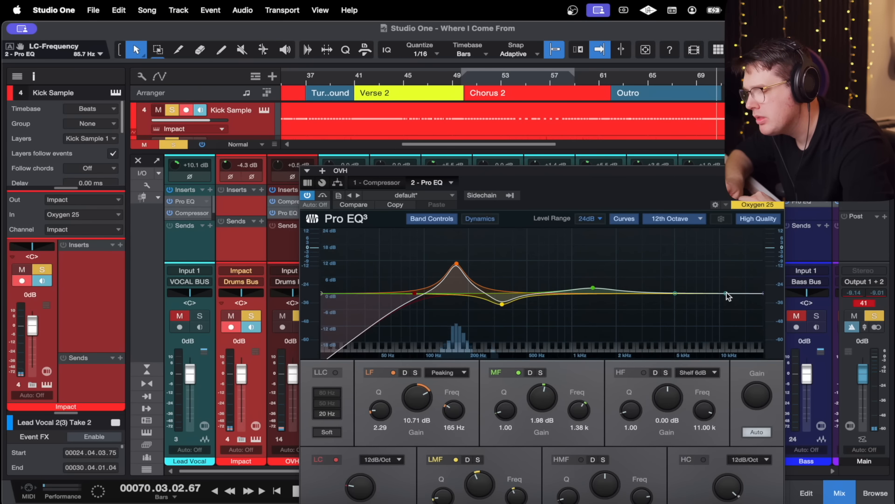
# Set the OVH Pro EQ's HF shelf to -3.17 dB at 8.04 kHz with dynamic range -4.80 dB, and loop playback from bar 50
pyautogui.click(659, 372)
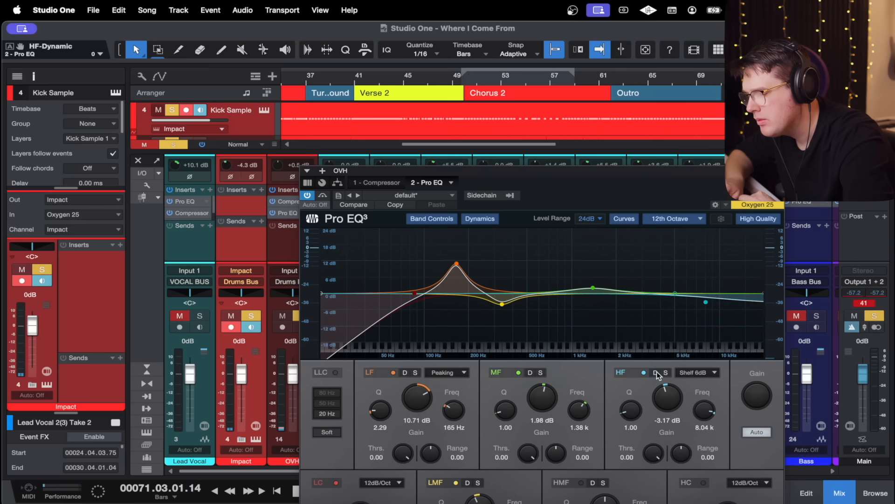
pyautogui.moveTo(686, 453); pyautogui.dragTo(688, 459)
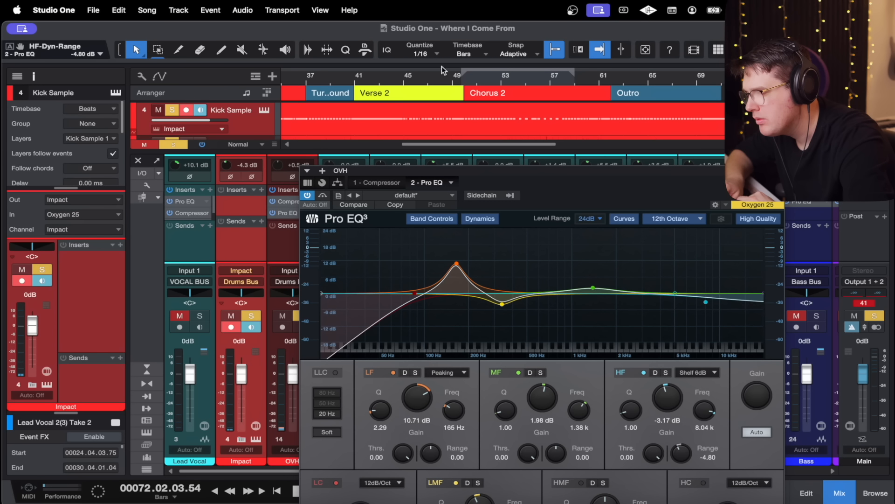
pyautogui.click(464, 81)
pyautogui.press('/')
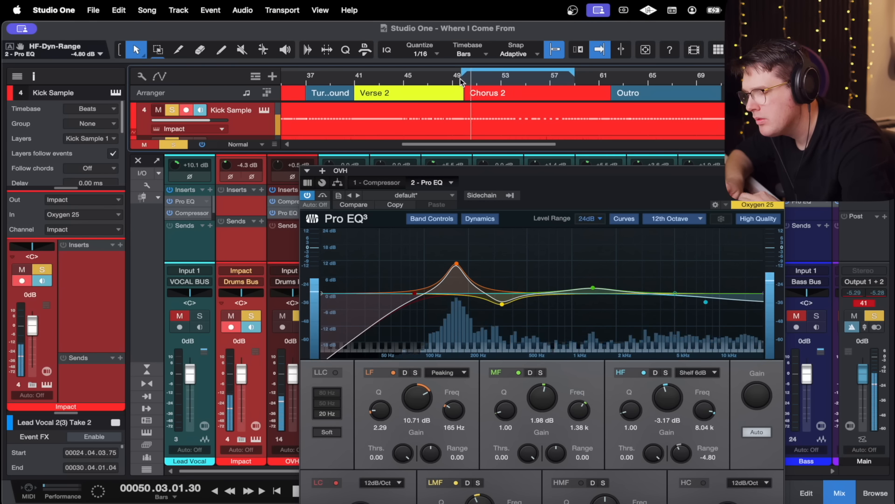
# Enable HF dynamics with threshold -36.00 dB and range -7.44 dB, and set the HF shelf to -1.19 dB at 4.30 kHz
pyautogui.moveTo(657, 458); pyautogui.dragTo(656, 495)
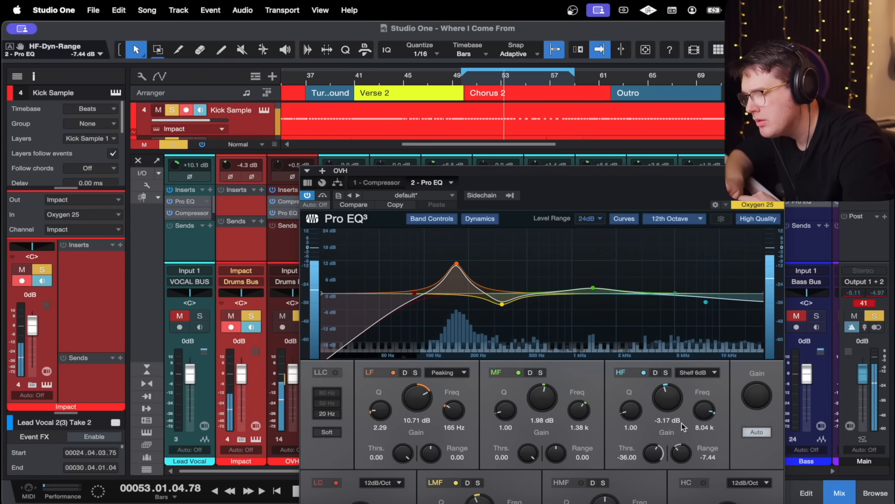
pyautogui.moveTo(705, 302); pyautogui.dragTo(666, 297)
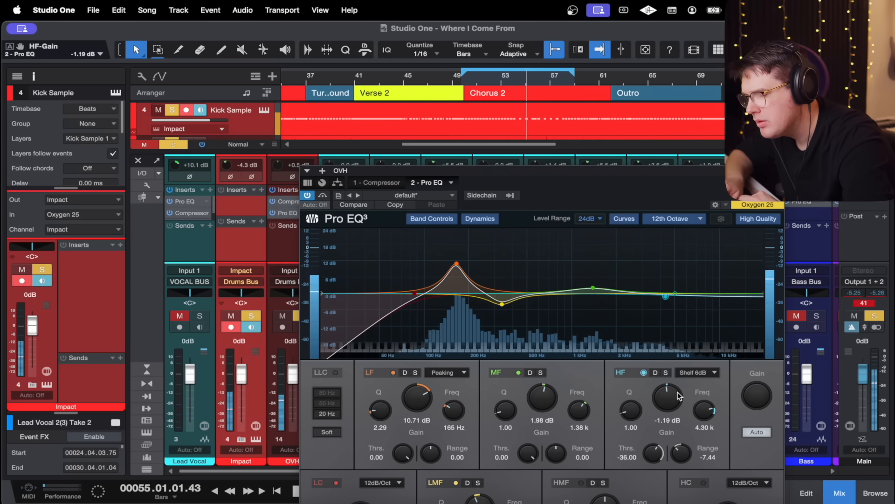
pyautogui.click(656, 371)
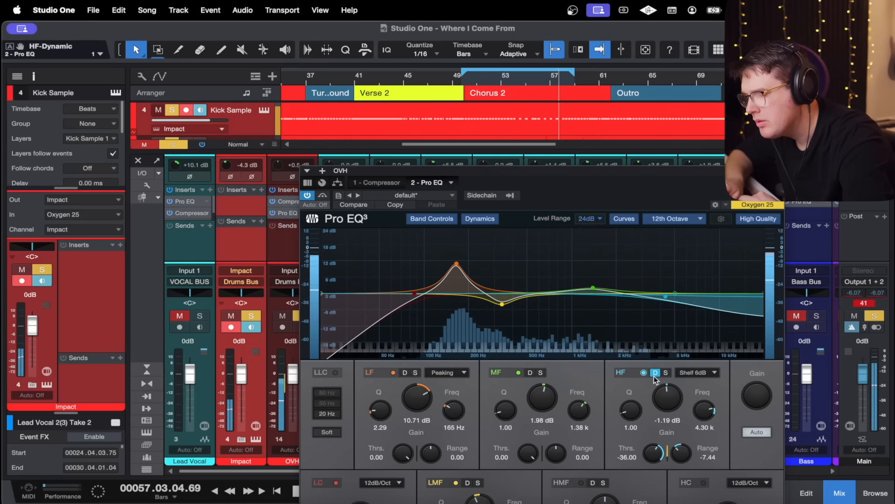
# Set the HF shelf to 5.95 dB at 5.61 kHz, with its dynamic threshold at -34.20 dB and range at -10.80 dB
pyautogui.moveTo(675, 293); pyautogui.dragTo(690, 313)
pyautogui.moveTo(682, 452); pyautogui.dragTo(657, 451)
pyautogui.moveTo(692, 295); pyautogui.dragTo(683, 276)
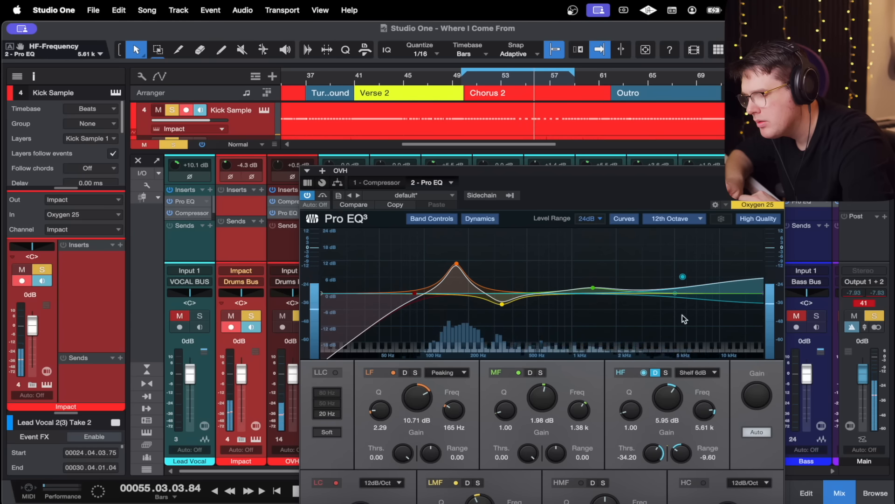
pyautogui.moveTo(680, 452); pyautogui.dragTo(681, 455)
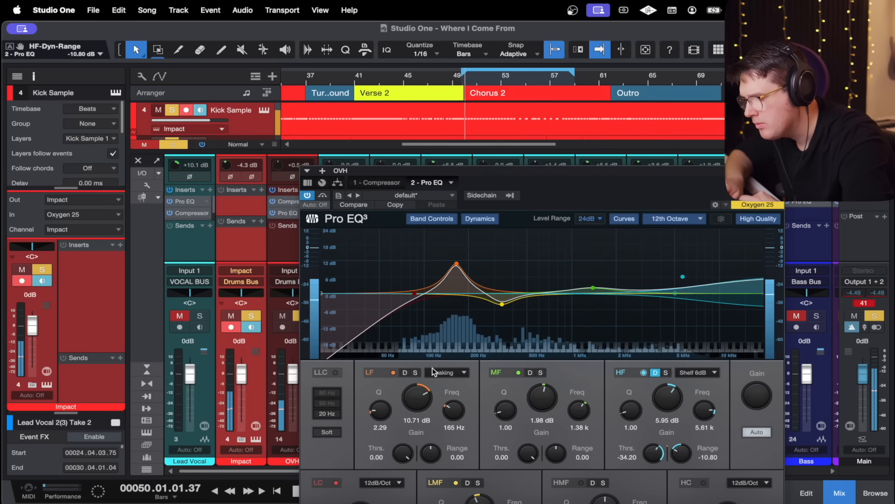
# Make the LF band dynamic with threshold -17.55 dB and range 10.08 dB, and set its gain to 3.77 dB at 166 Hz
pyautogui.click(405, 373)
pyautogui.moveTo(430, 449); pyautogui.dragTo(406, 485)
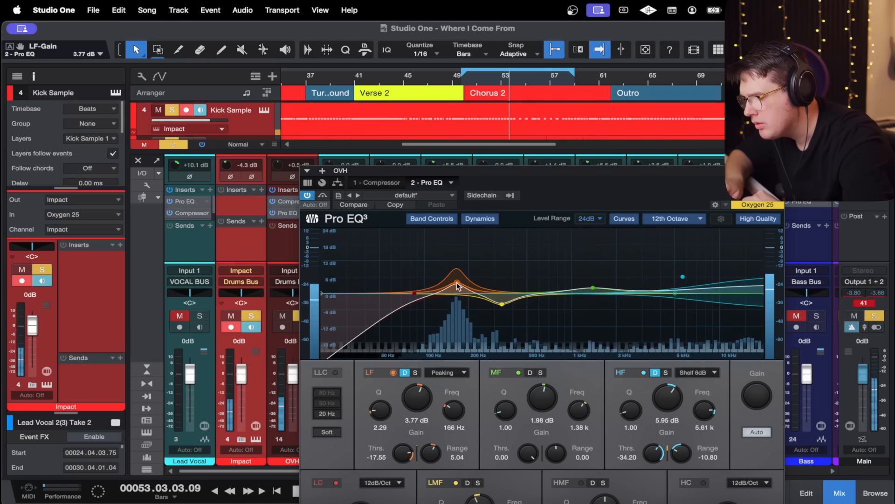
pyautogui.moveTo(457, 267); pyautogui.dragTo(458, 282)
pyautogui.moveTo(430, 452); pyautogui.dragTo(435, 440)
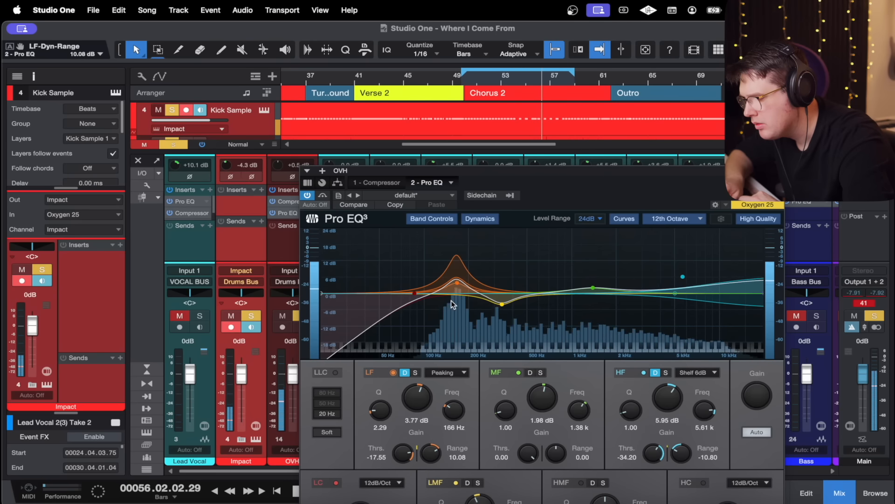
# Set the LF band to 3.57 dB at 159 Hz with range 10.56 dB and threshold -22.95 dB, and close the OVH plug-in window
pyautogui.moveTo(457, 283); pyautogui.dragTo(456, 286)
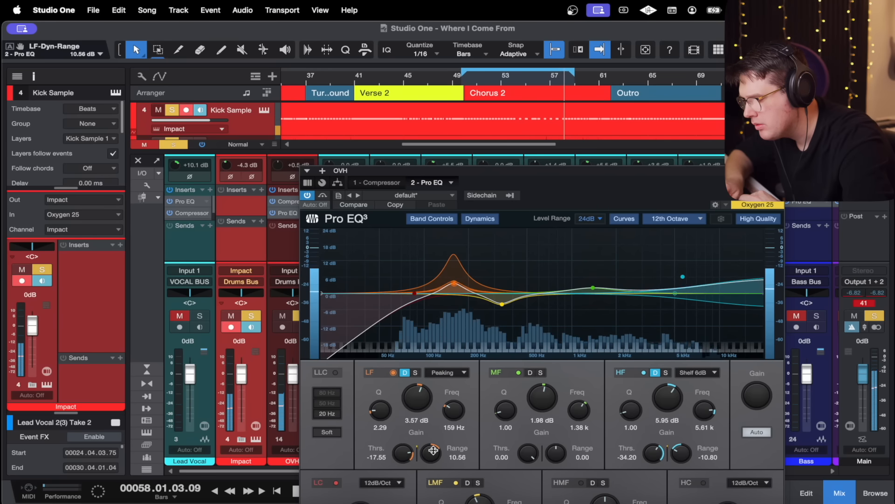
pyautogui.moveTo(404, 454); pyautogui.dragTo(403, 457)
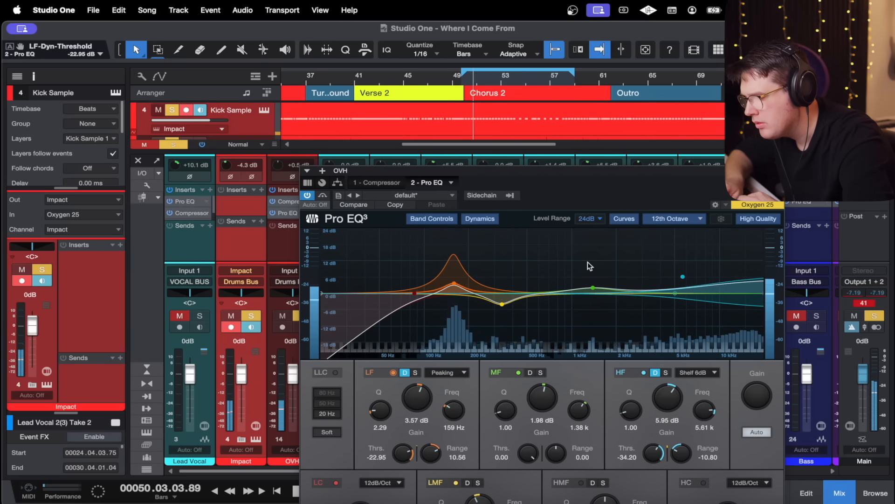
pyautogui.click(778, 171)
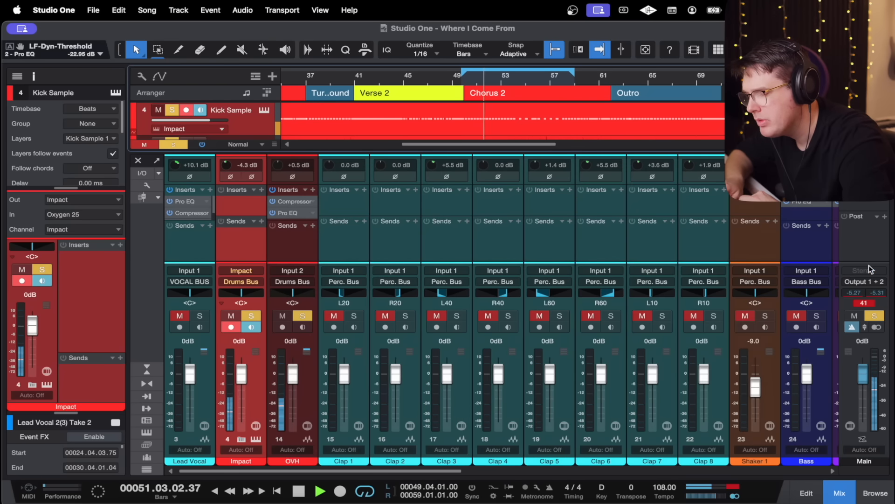
# Clear the Main channel's clip indicator and lower the OVH track's volume, trying -3 dB before settling on -2 dB
pyautogui.click(866, 305)
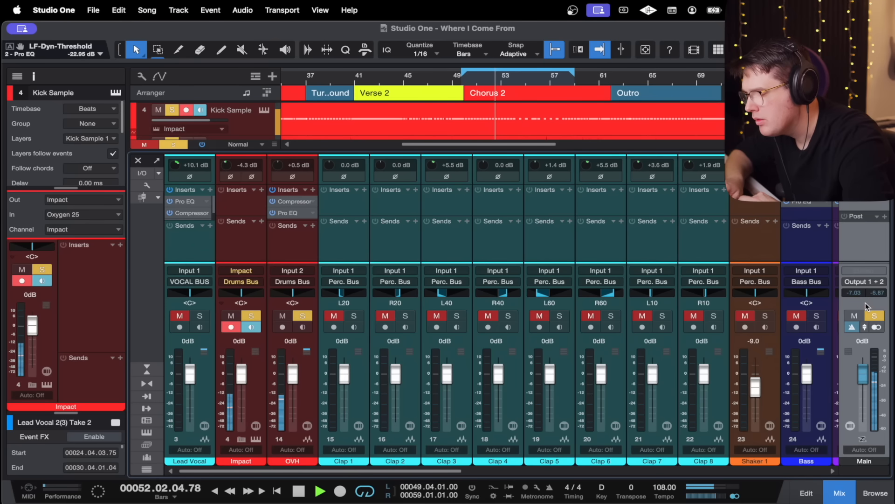
pyautogui.hscroll(6, 471, 236)
pyautogui.hscroll(-7, 454, 229)
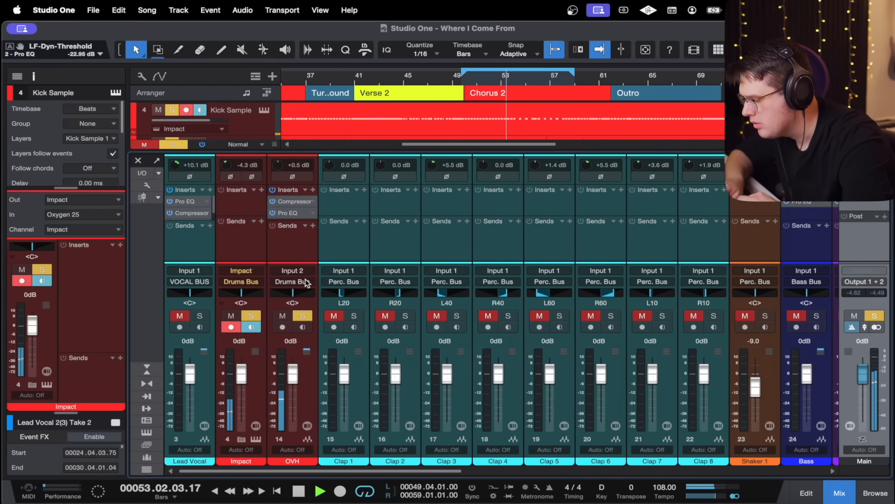
pyautogui.click(289, 342)
pyautogui.write('-3')
pyautogui.press('Return')
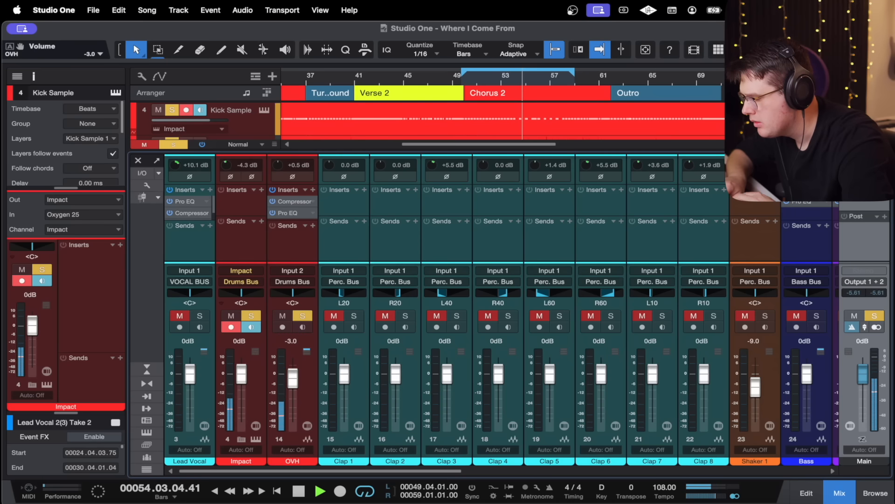
pyautogui.click(293, 344)
pyautogui.write('-2')
pyautogui.press('Return')
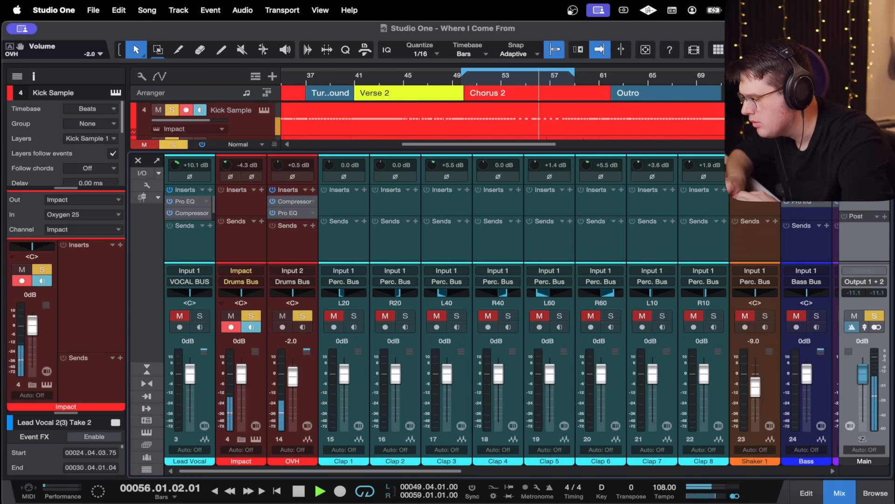
# Unsolo all channels, and extend the loop range's end to bar 63 while playing from bar 49 with looping off
pyautogui.hscroll(4, 429, 215)
pyautogui.hscroll(13, 429, 215)
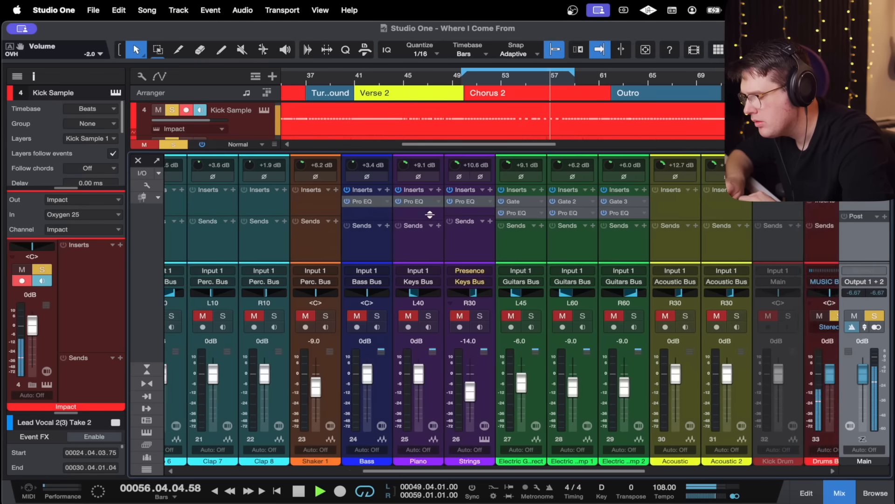
pyautogui.click(410, 239)
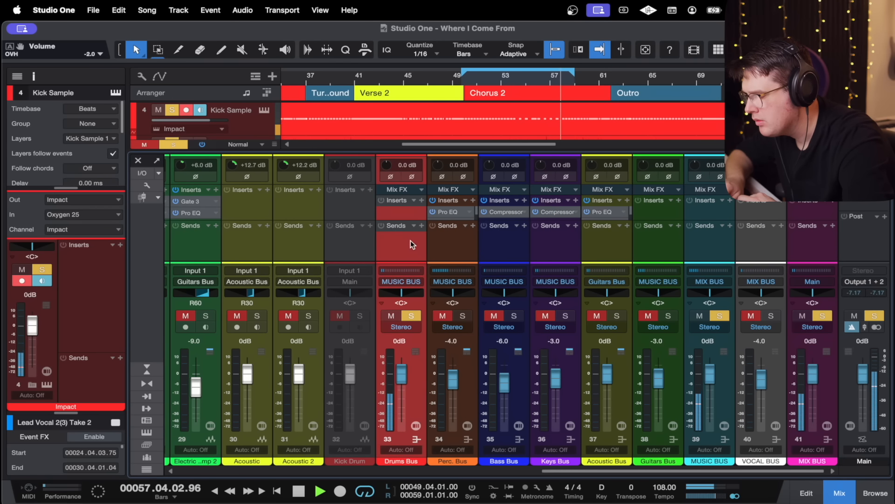
pyautogui.hotkey('shift', 's')
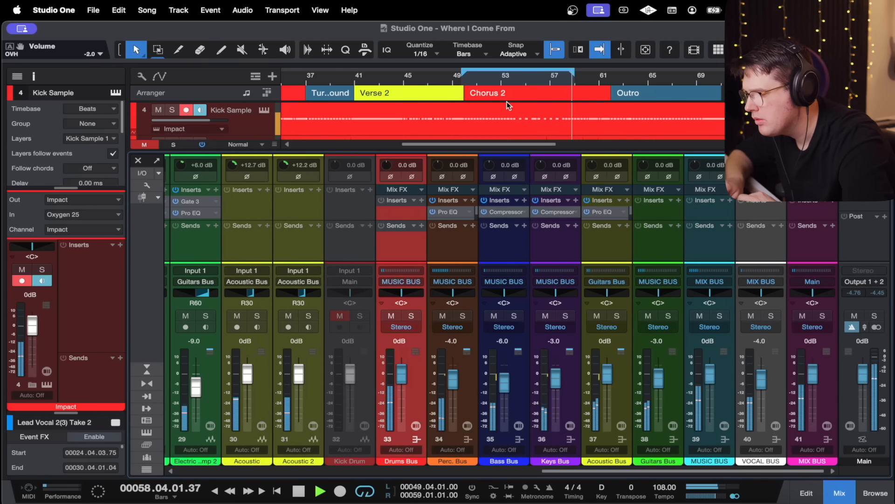
pyautogui.click(457, 78)
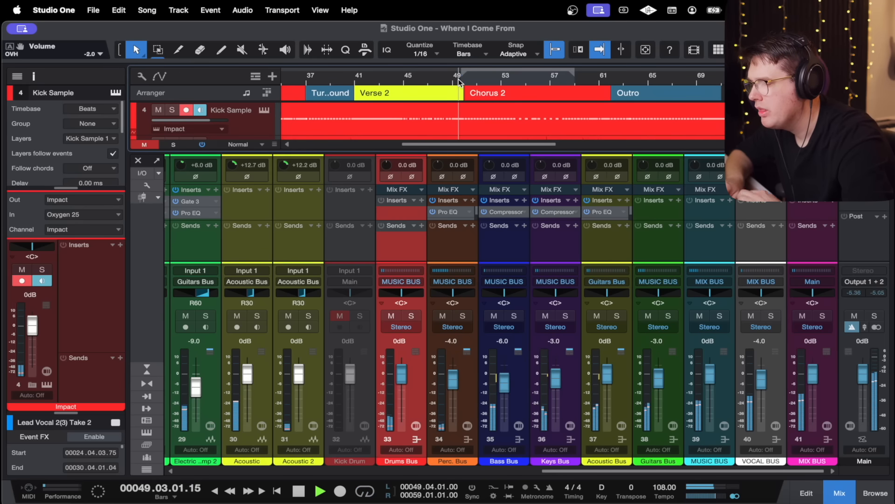
pyautogui.moveTo(573, 71); pyautogui.dragTo(625, 71)
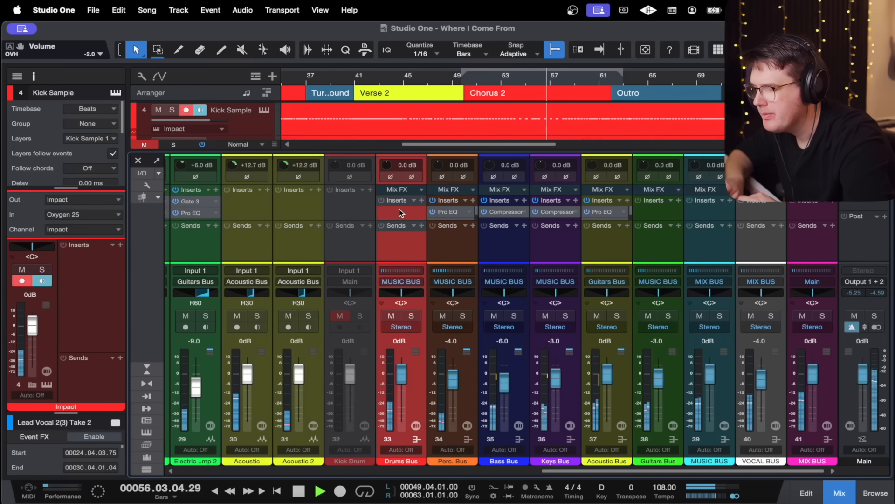
# Raise the Impact track's volume, trying +2 dB before settling on +3 dB
pyautogui.hscroll(-6, 299, 220)
pyautogui.hscroll(-8, 299, 220)
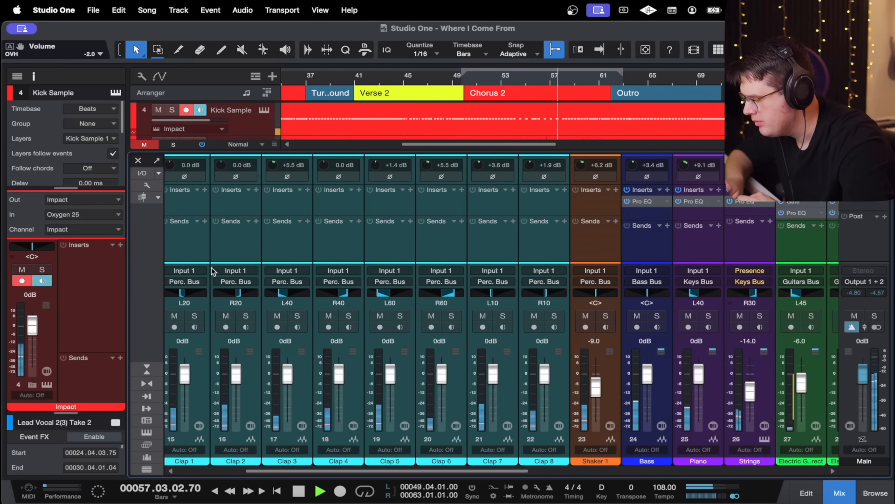
pyautogui.hscroll(-12, 242, 345)
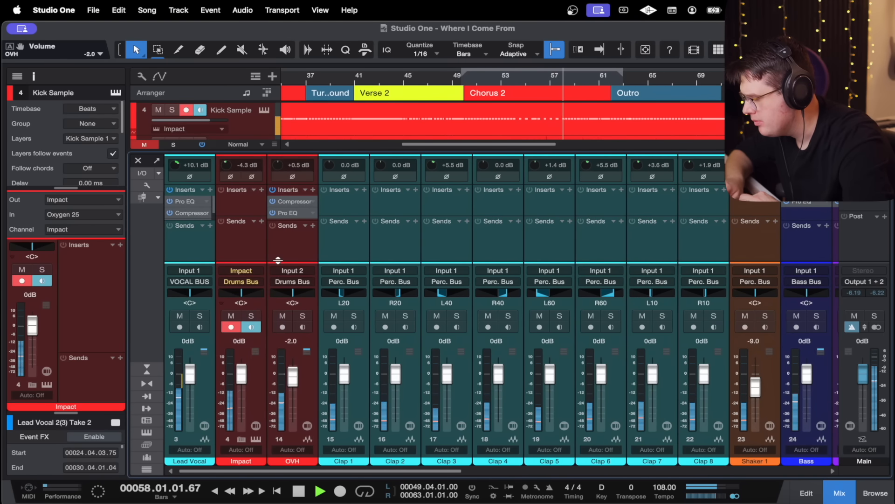
pyautogui.click(240, 342)
pyautogui.write('2')
pyautogui.press('Return')
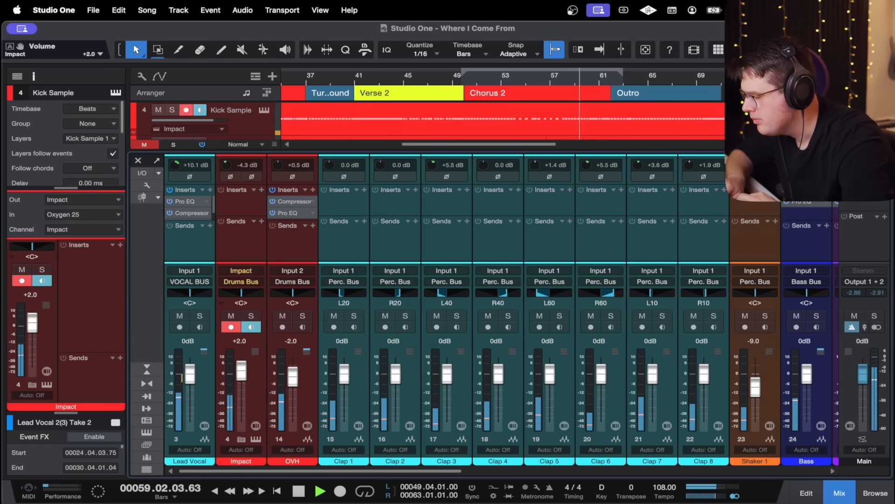
pyautogui.click(240, 341)
pyautogui.write('3')
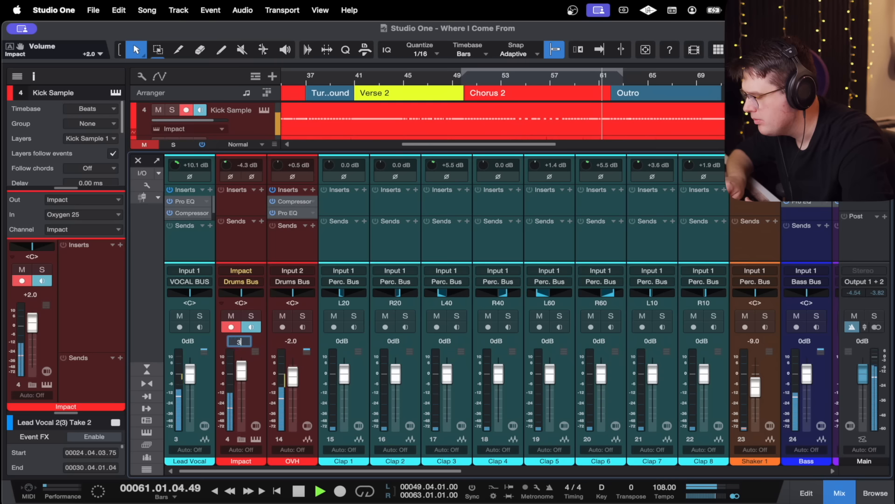
pyautogui.press('Return')
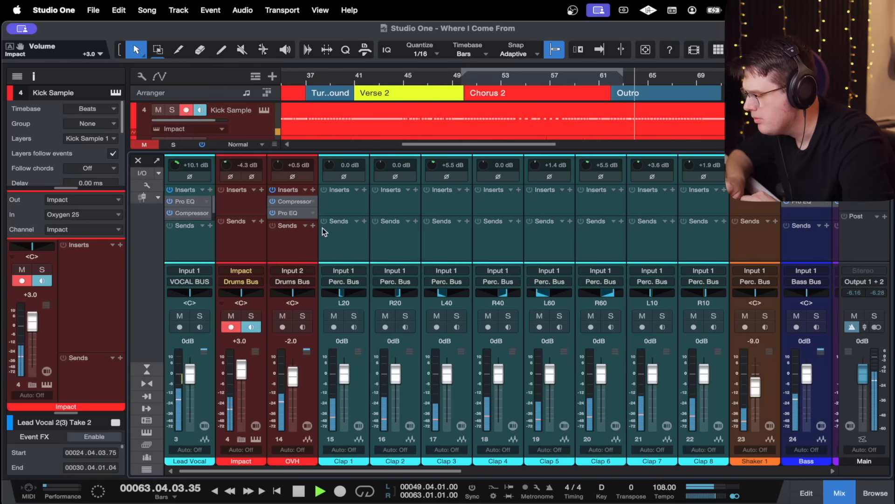
# Select the MIX BUS channel and stop playback
pyautogui.hscroll(10, 323, 228)
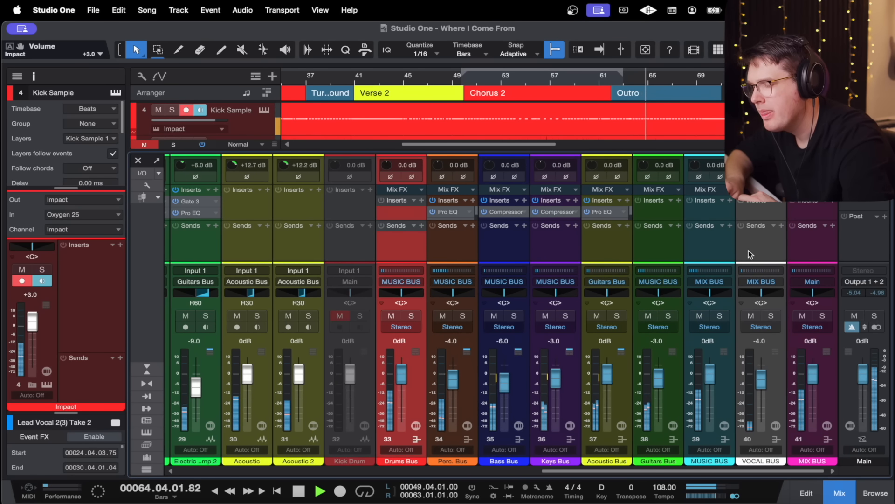
pyautogui.click(800, 249)
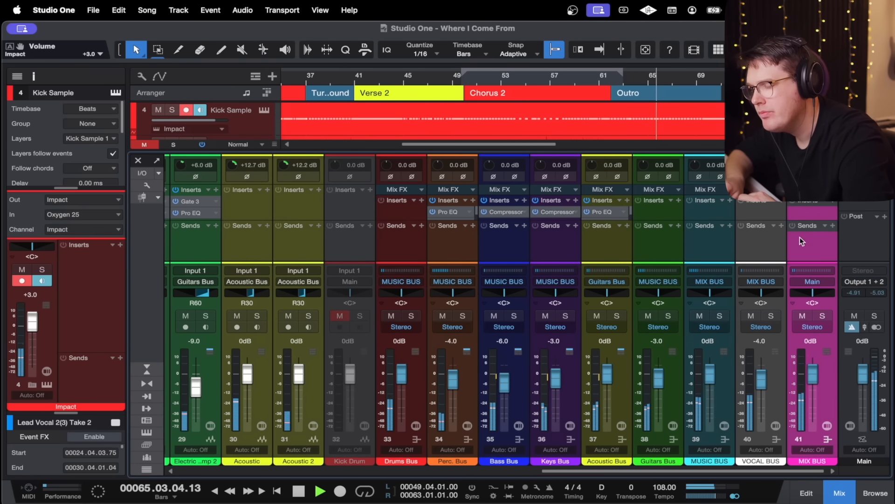
pyautogui.press('space')
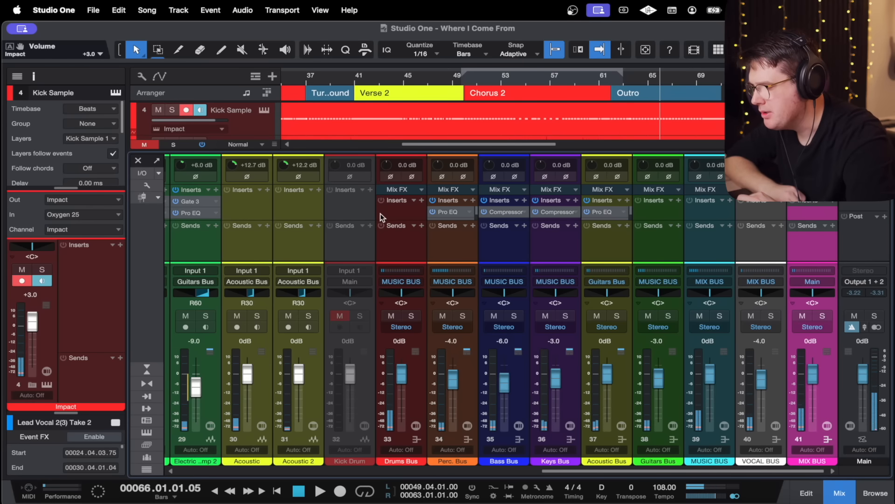
# Examine the Compressor and Pro EQ settings on the OVH track, and close the plug-in window
pyautogui.hscroll(-10, 457, 244)
pyautogui.hscroll(-2, 457, 244)
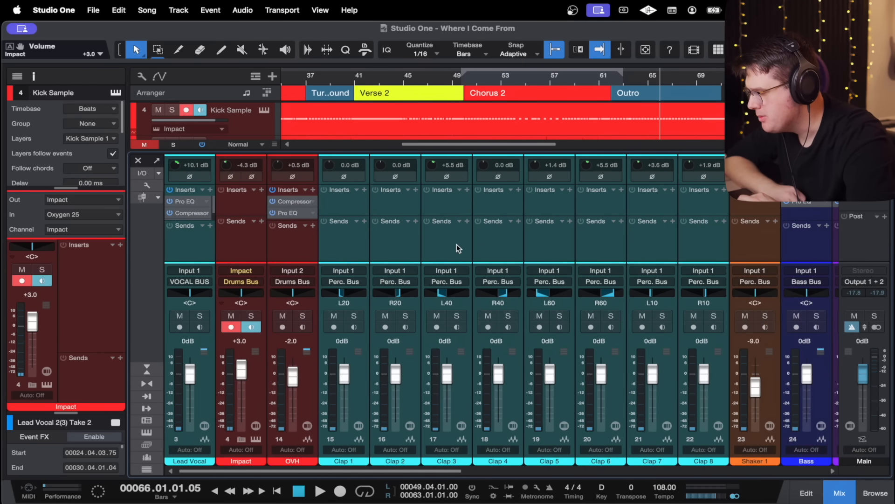
pyautogui.click(301, 201)
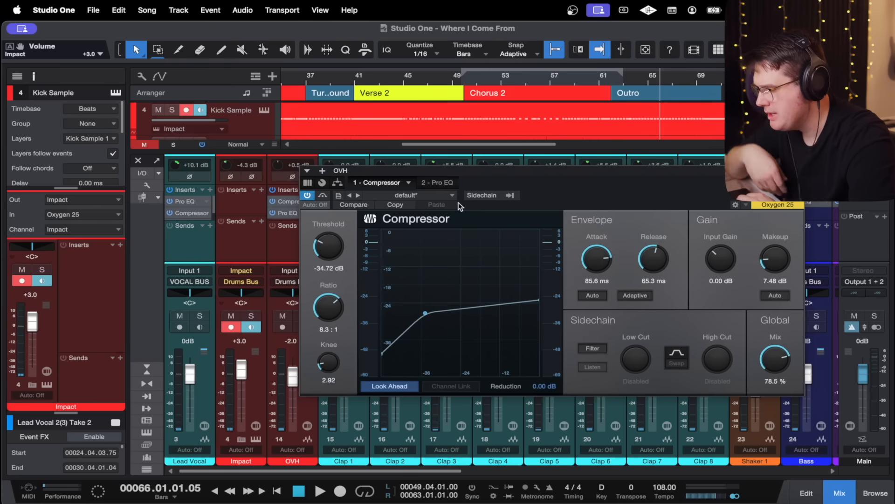
pyautogui.click(439, 183)
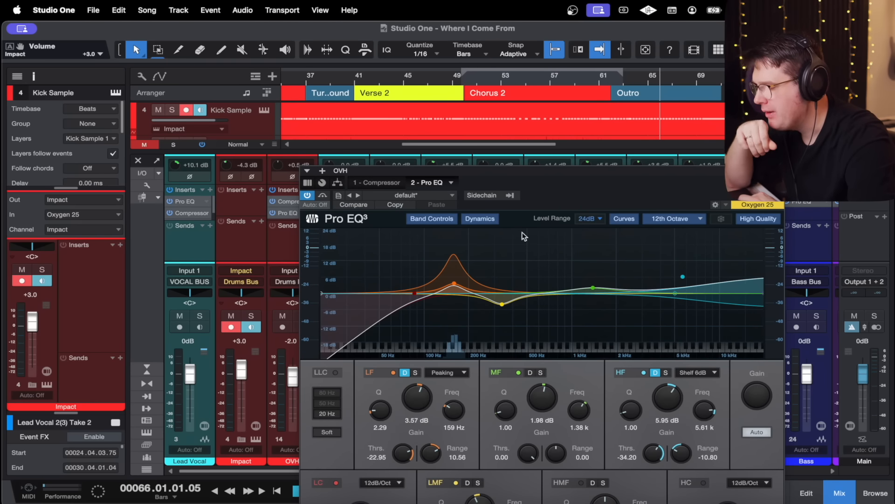
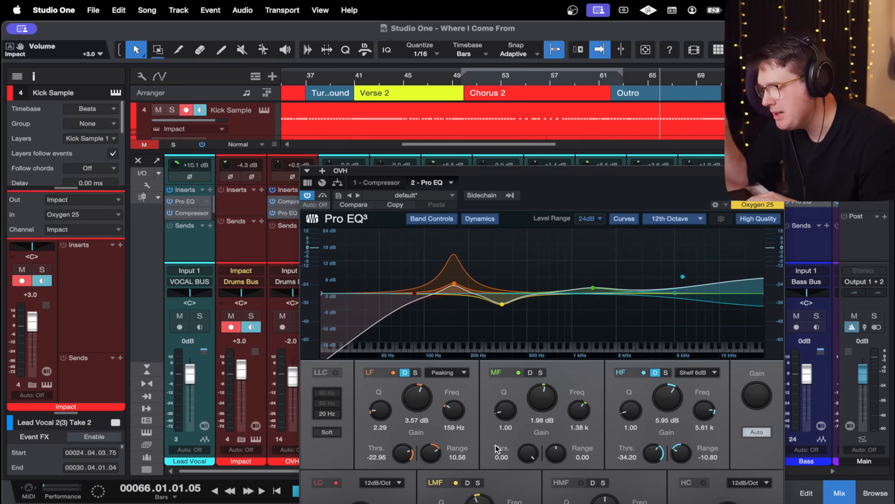
pyautogui.moveTo(617, 175); pyautogui.dragTo(600, 110)
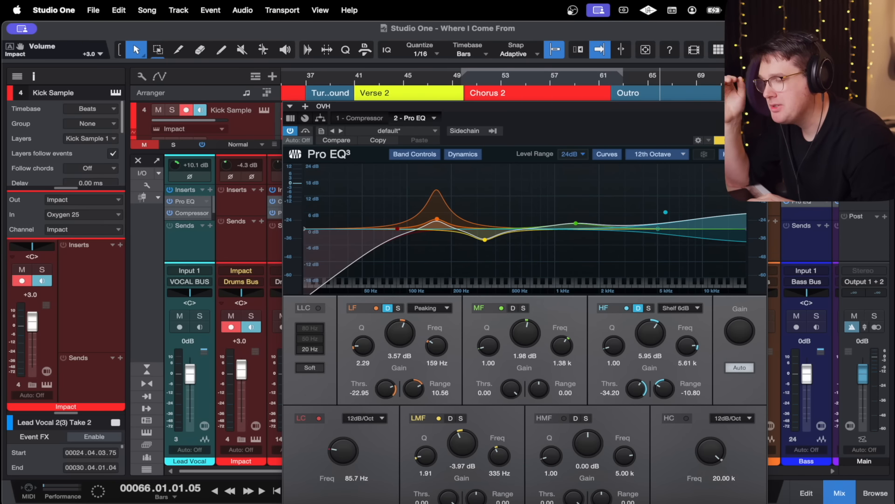
pyautogui.click(760, 107)
# Insert the PreSonus Compressor on the MIX BUS channel
pyautogui.hscroll(15, 641, 244)
pyautogui.hscroll(4, 641, 247)
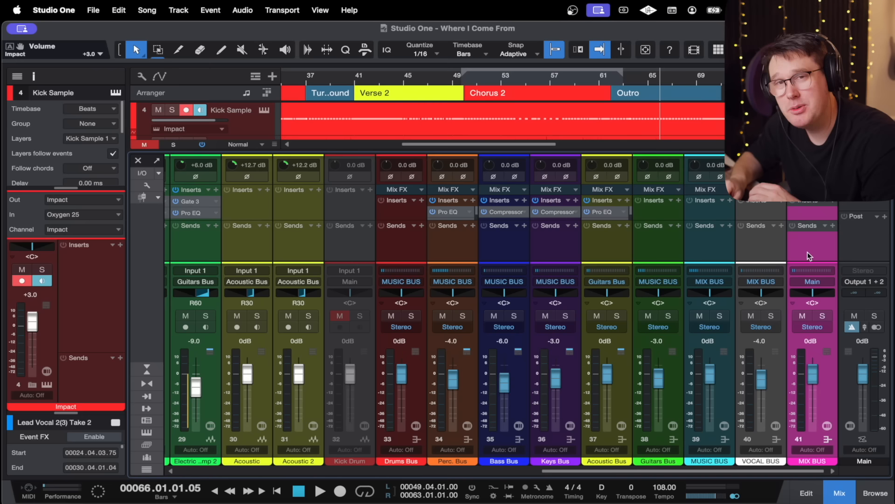
pyautogui.click(742, 241)
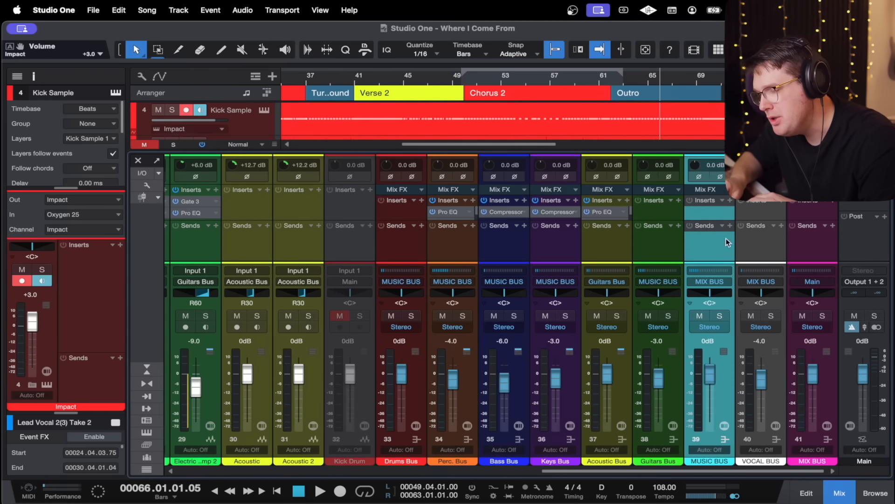
pyautogui.click(800, 249)
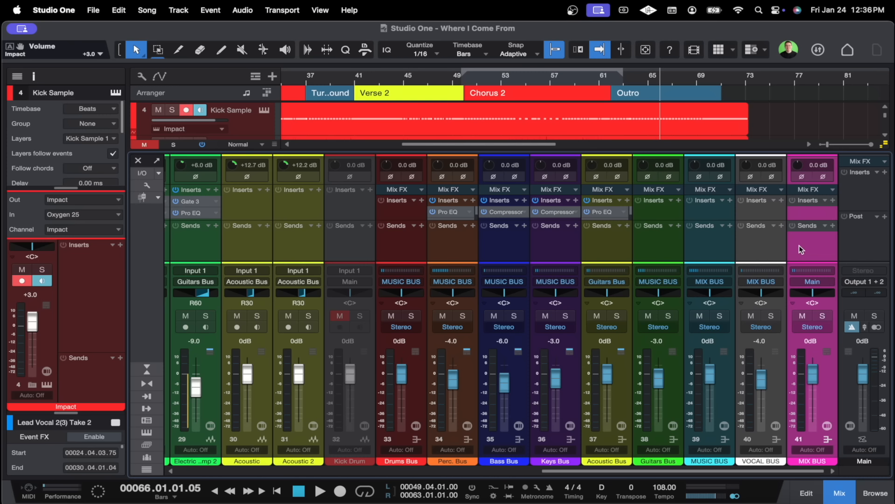
pyautogui.click(833, 200)
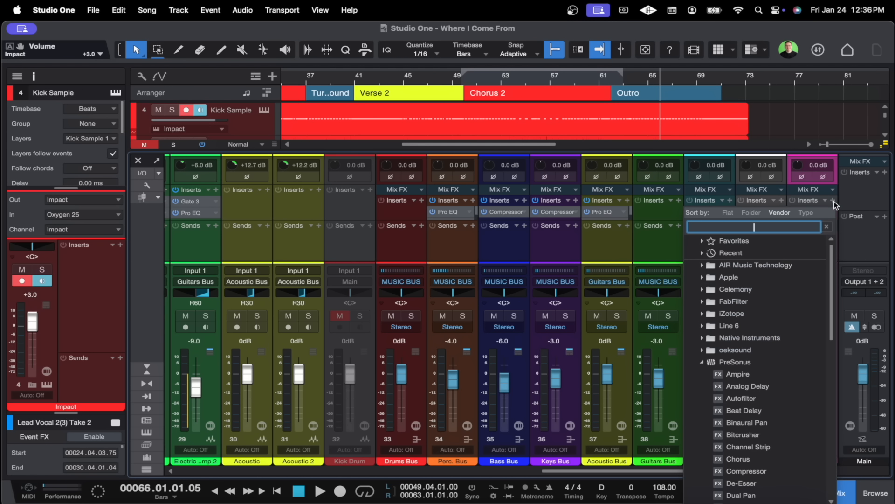
pyautogui.click(790, 374)
pyautogui.scroll(-3, 780, 420)
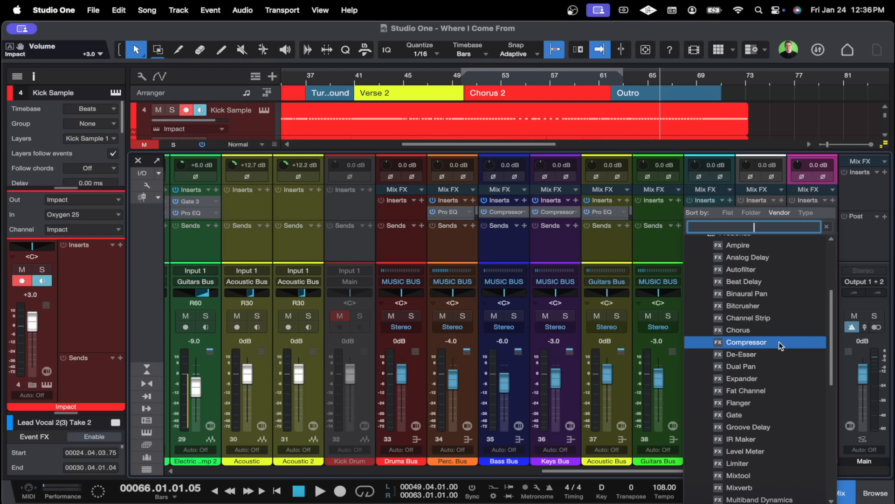
pyautogui.click(780, 343)
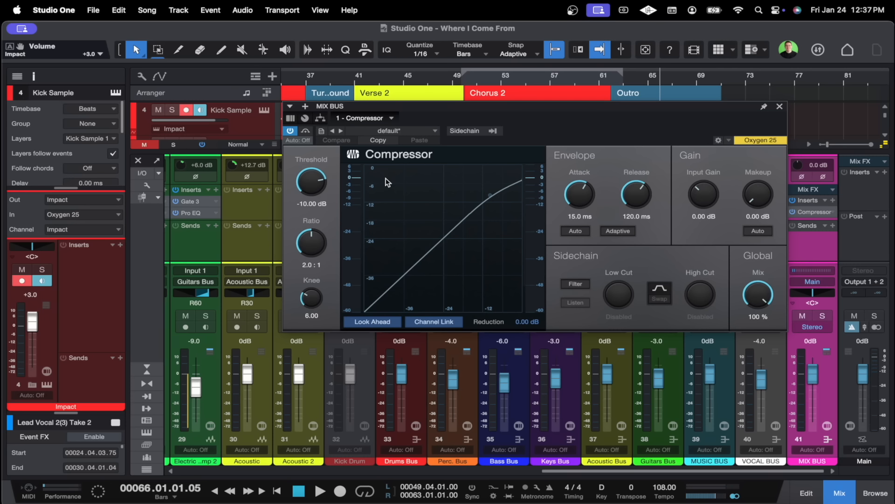
# Uncover the timeline behind the compressor window, enable looping, and start playback from bar 50 at Chorus 2
pyautogui.moveTo(461, 116); pyautogui.dragTo(418, 180)
pyautogui.click(461, 77)
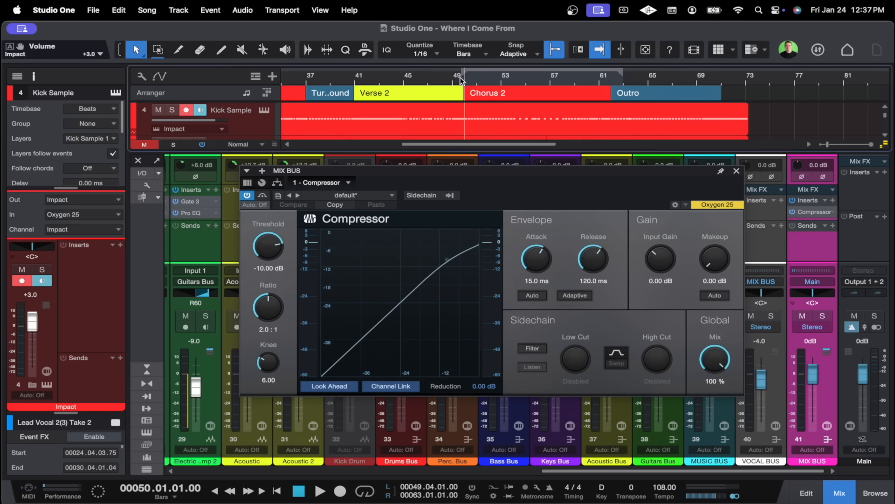
pyautogui.press('/')
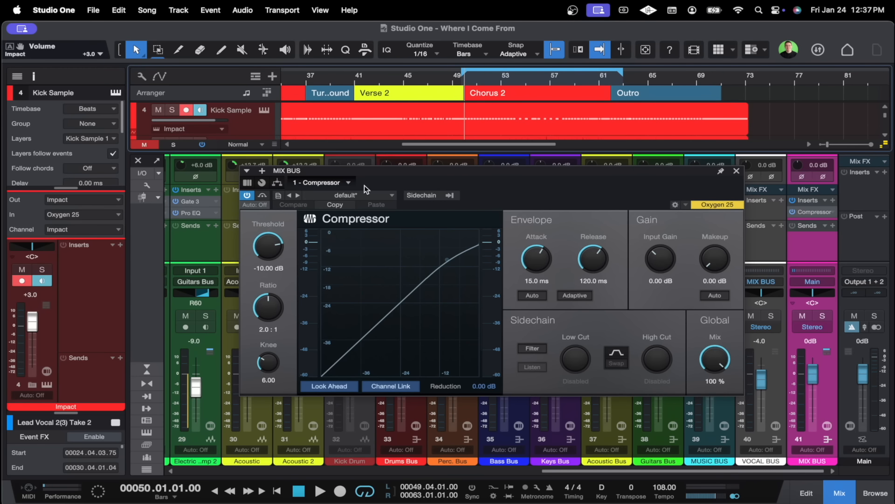
pyautogui.press('space')
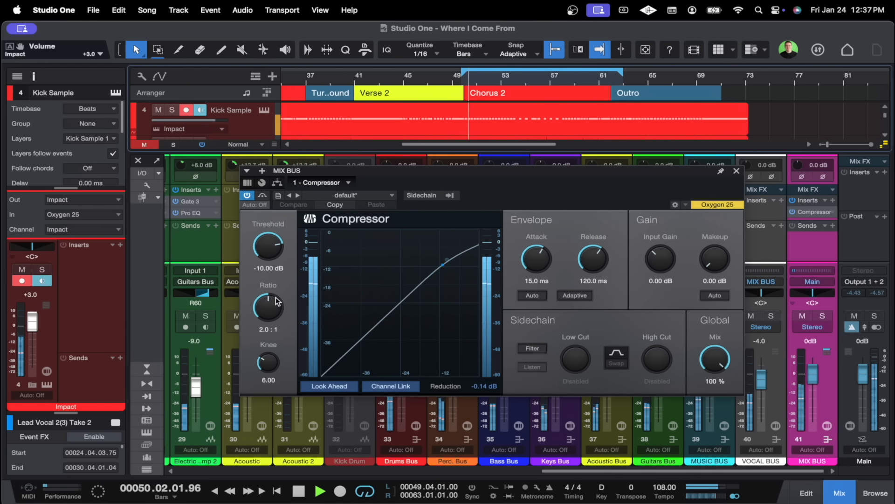
# Set the MIX BUS compressor's threshold to -16.48 dB and release to 79.0 ms, trying adaptive mode but leaving it off
pyautogui.moveTo(277, 253); pyautogui.dragTo(274, 269)
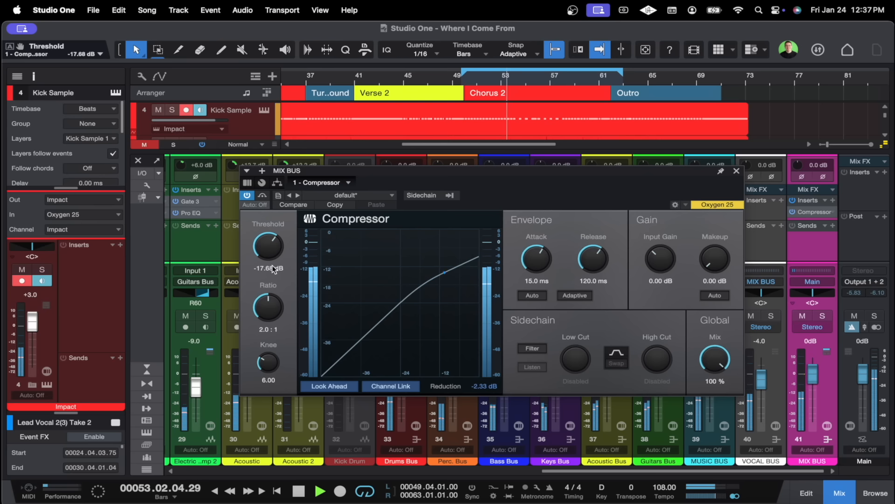
pyautogui.click(583, 295)
pyautogui.moveTo(598, 265); pyautogui.dragTo(600, 274)
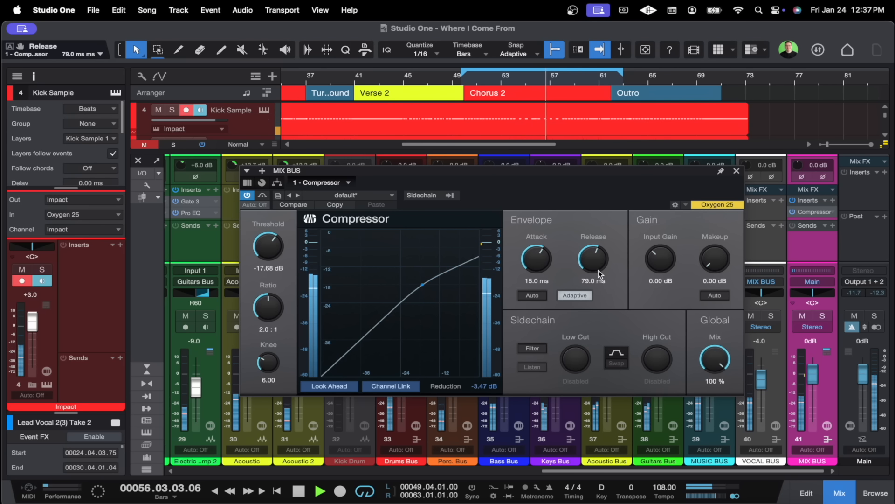
pyautogui.moveTo(265, 246); pyautogui.dragTo(265, 242)
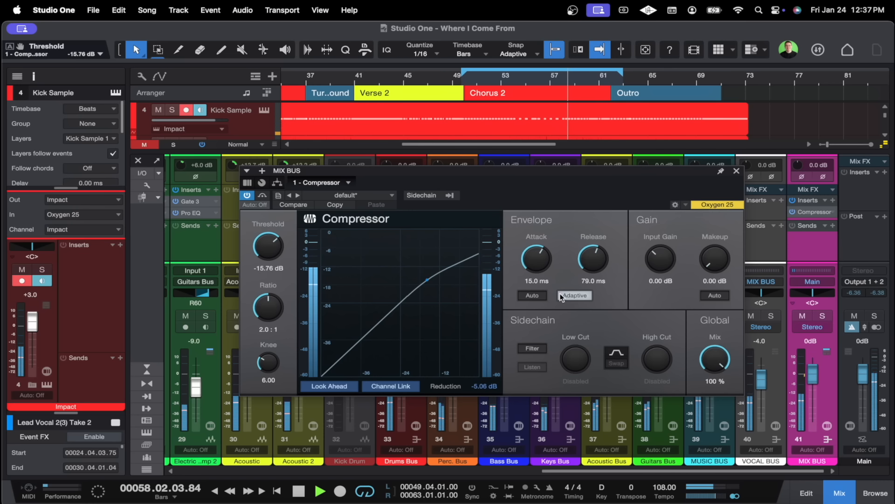
pyautogui.moveTo(271, 256); pyautogui.dragTo(271, 255)
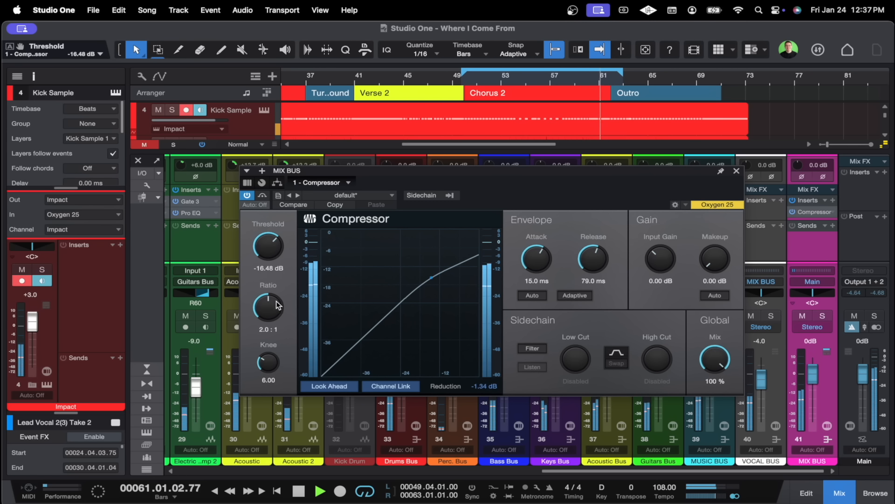
# Set the MIX BUS compressor's ratio to 2.4:1 and add a Pro EQ after it on the same channel
pyautogui.moveTo(278, 303); pyautogui.dragTo(278, 300)
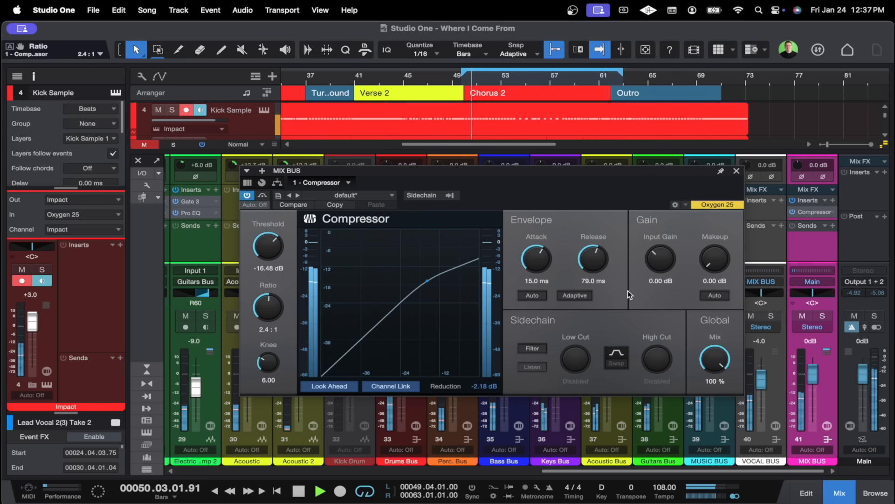
pyautogui.click(262, 171)
pyautogui.scroll(-6, 326, 373)
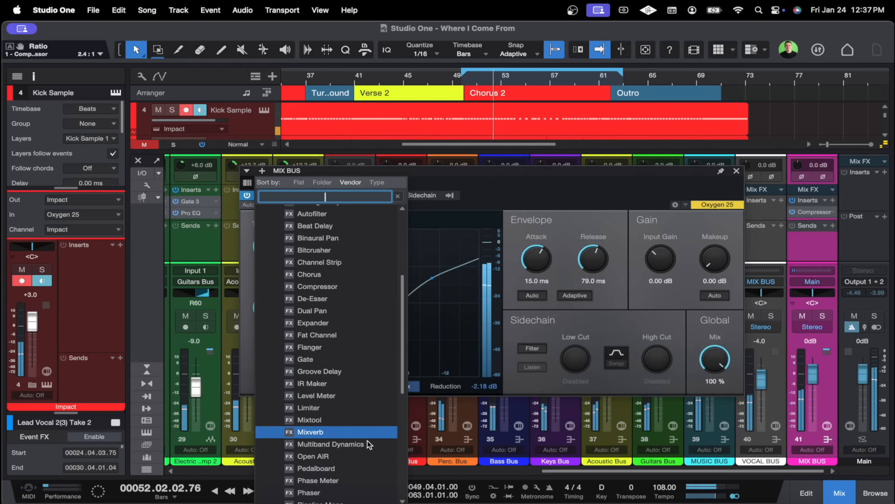
pyautogui.click(369, 468)
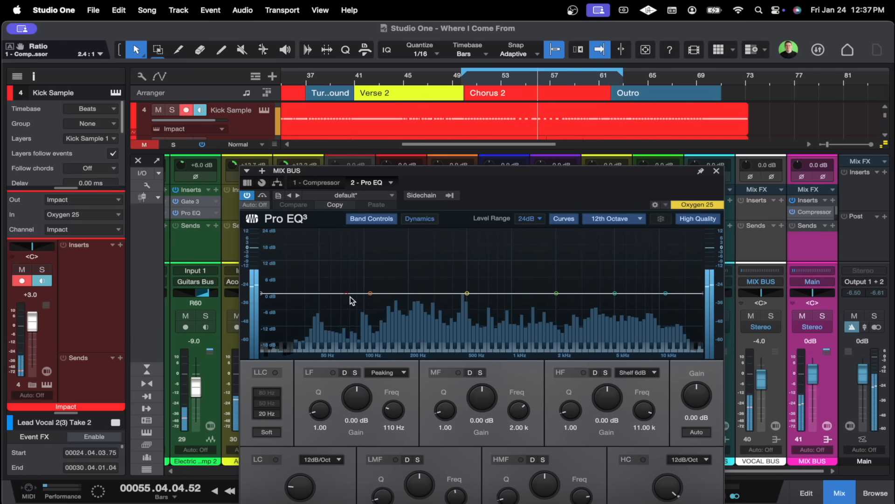
# Set EQ bands: LF +2.38 dB at 76.7 Hz, LMF -1.59 dB at 881 Hz, HMF +1.79 dB at 3.61 kHz, HF +2.58 dB at 9.48 kHz
pyautogui.moveTo(367, 294); pyautogui.dragTo(343, 288)
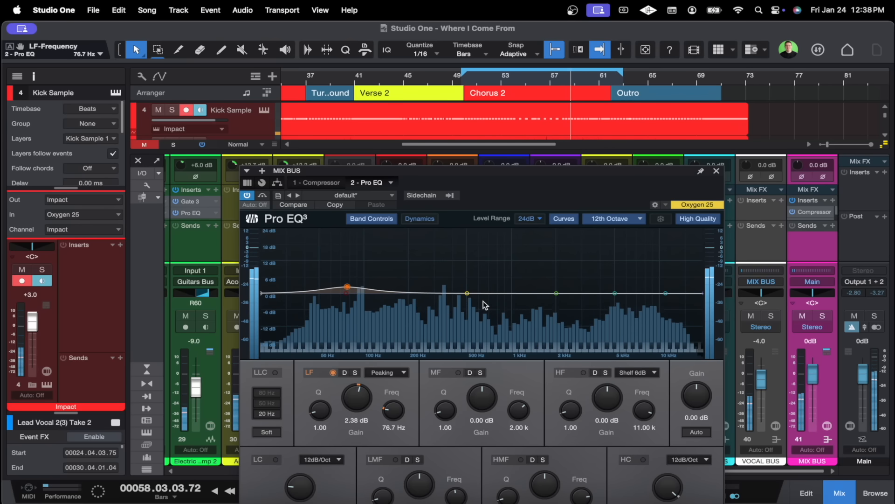
pyautogui.moveTo(468, 294); pyautogui.dragTo(505, 300)
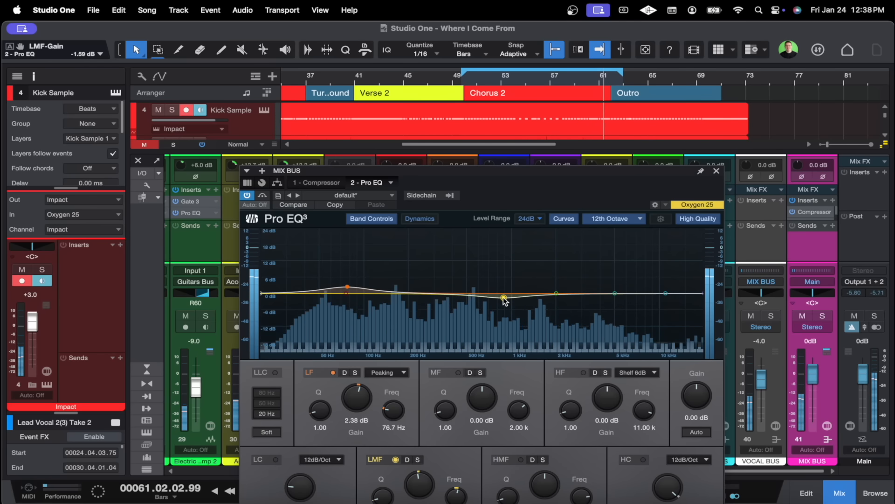
pyautogui.moveTo(666, 293); pyautogui.dragTo(594, 289)
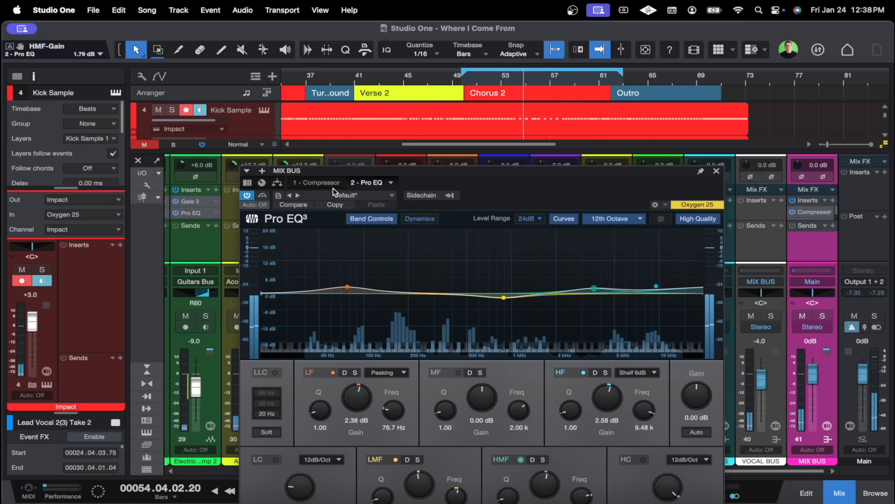
# Review the MIX BUS Compressor and Pro EQ settings, and close the plug-in window
pyautogui.click(323, 183)
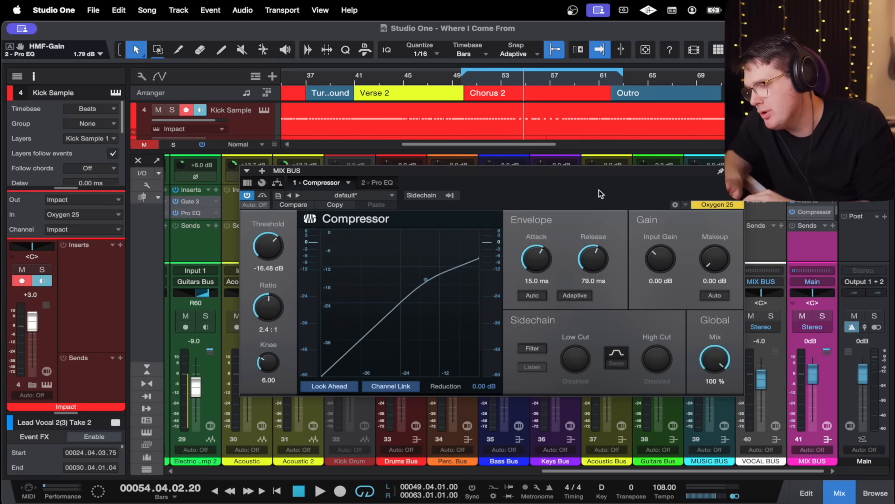
pyautogui.click(389, 184)
pyautogui.moveTo(439, 171); pyautogui.dragTo(429, 132)
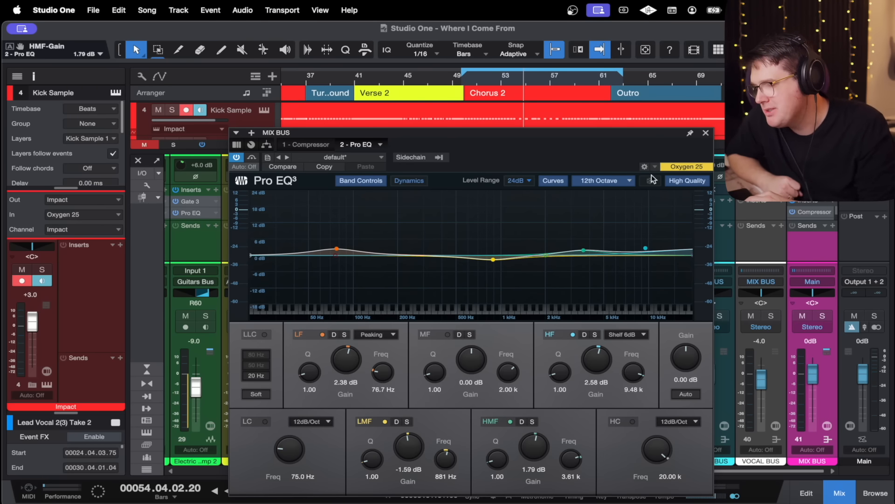
pyautogui.click(706, 134)
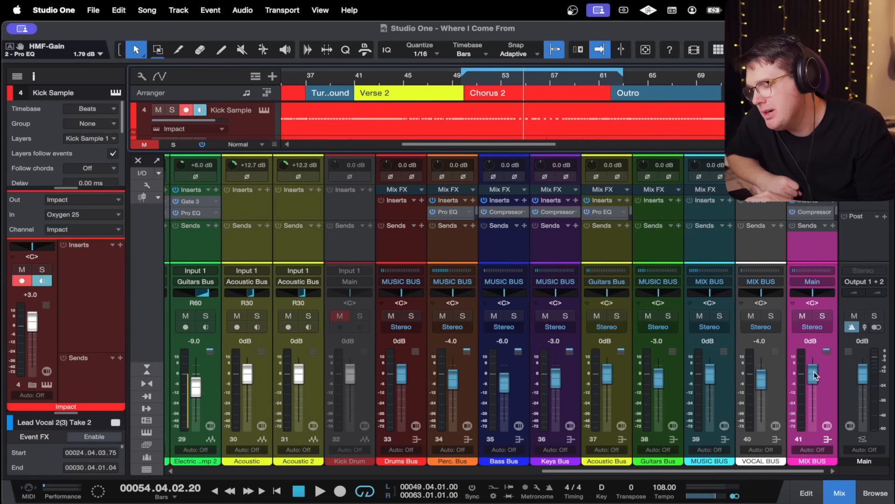